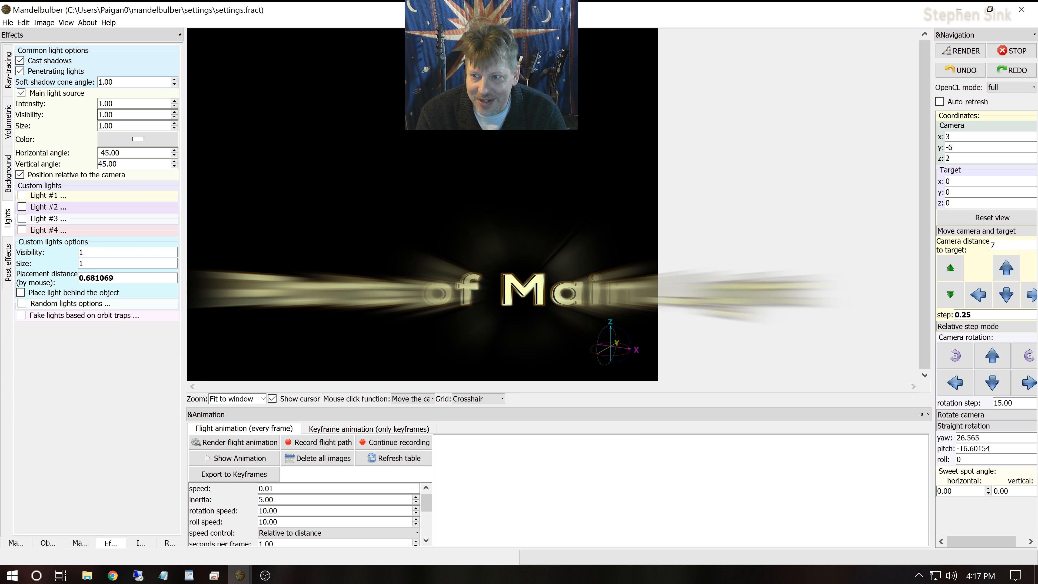
# Step: Turn on automatic refresh of the rendered fractal image
pyautogui.click(130, 115)
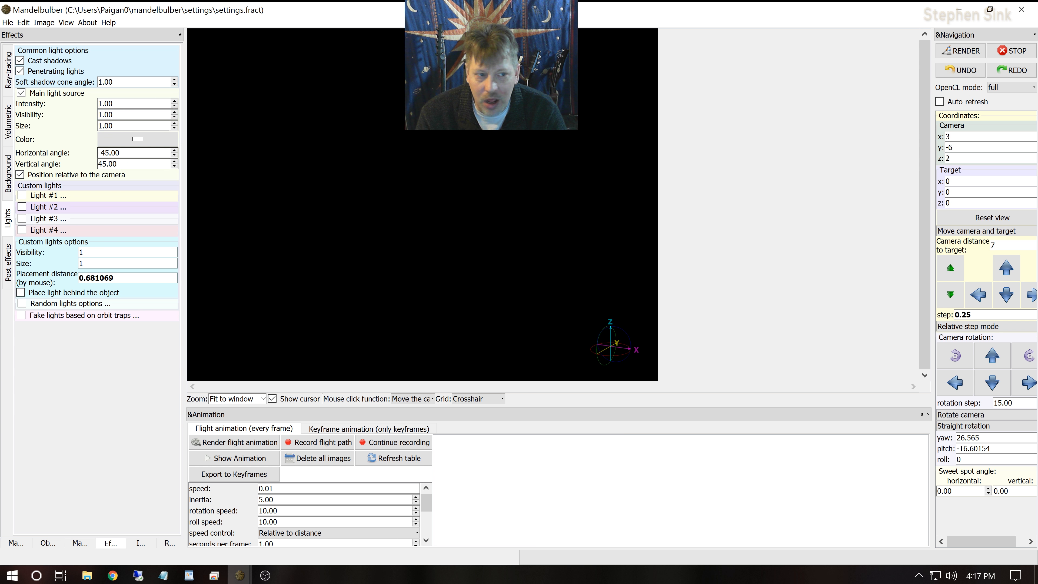
pyautogui.click(939, 102)
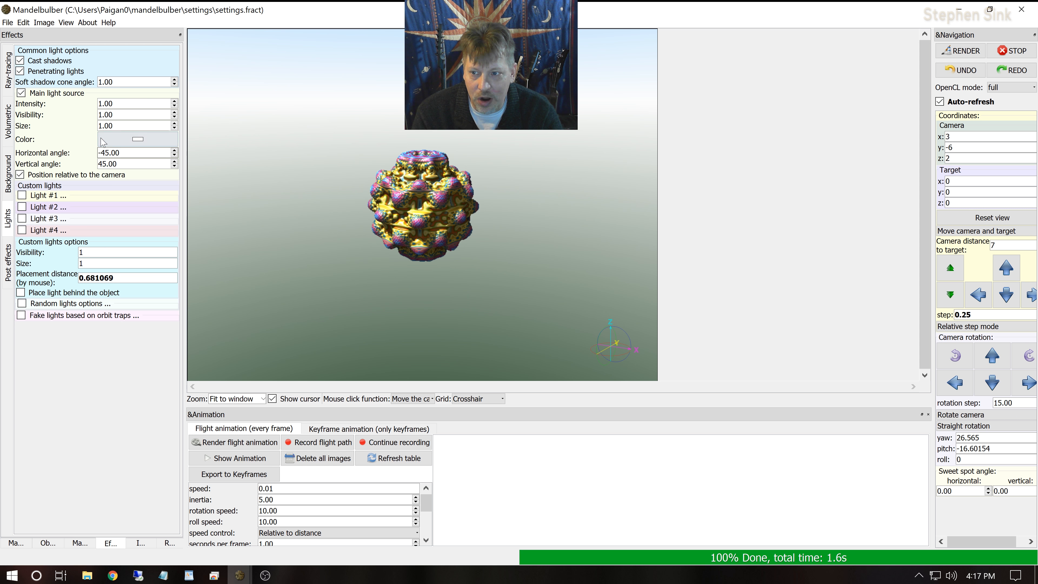
# Step: Set the main light source's horizontal angle to 180 degrees
pyautogui.click(119, 152)
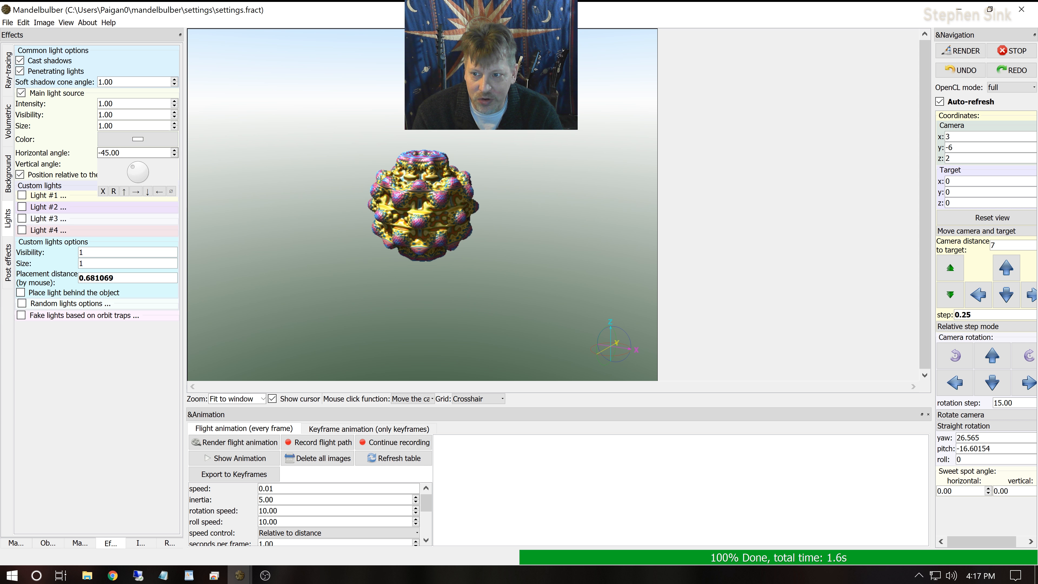
pyautogui.click(101, 164)
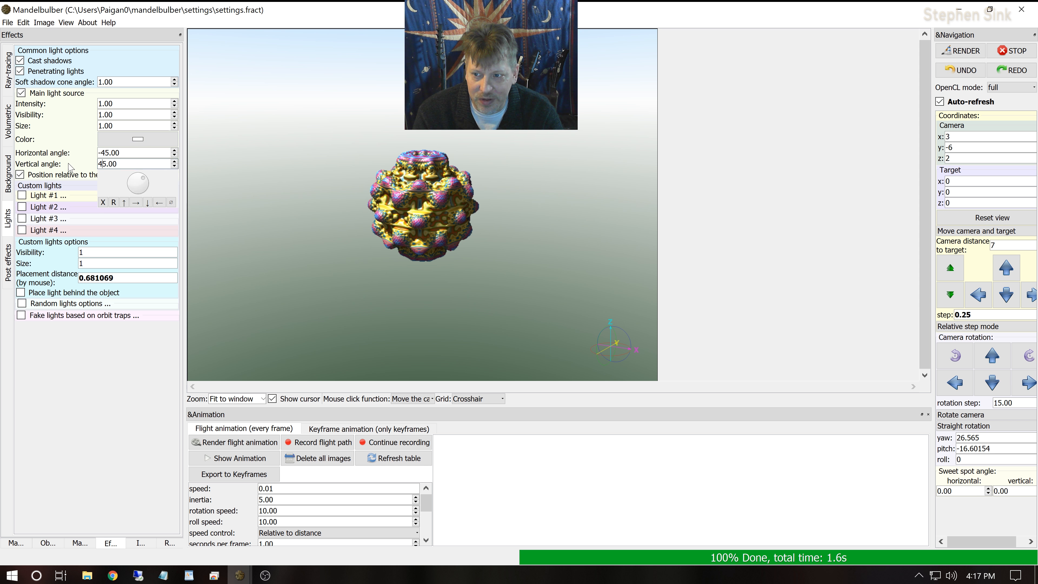
pyautogui.click(108, 153)
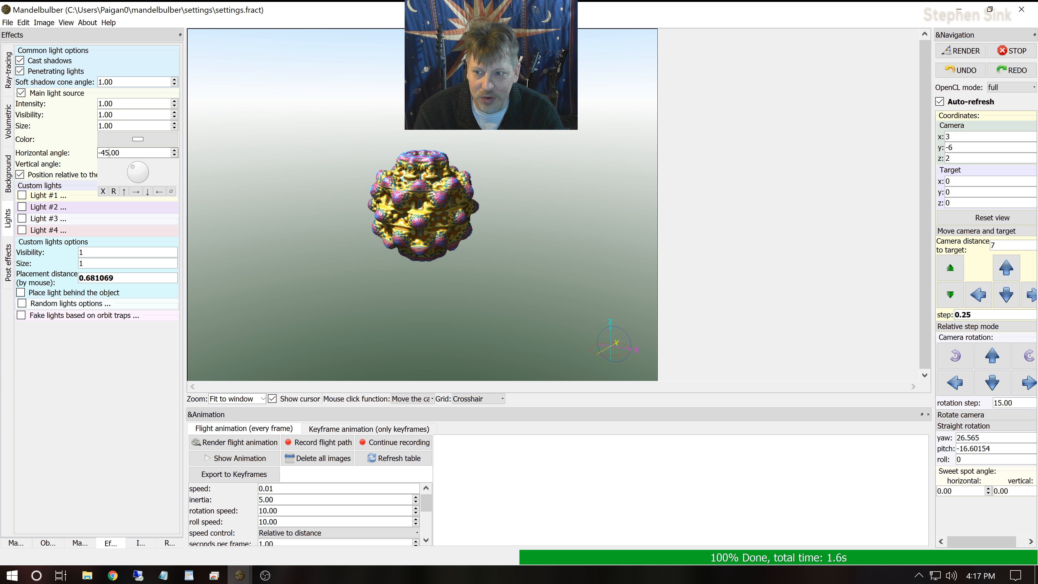
pyautogui.click(147, 191)
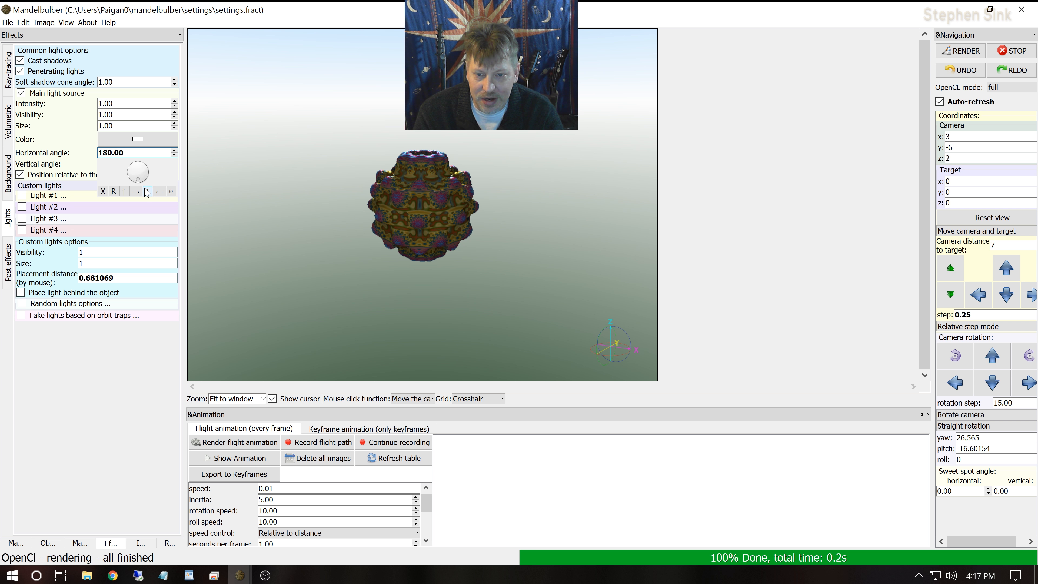
# Step: Swing the main light's horizontal angle around the fractal through about -72, 18 and 77 degrees to about 127 degrees
pyautogui.click(139, 182)
pyautogui.click(128, 169)
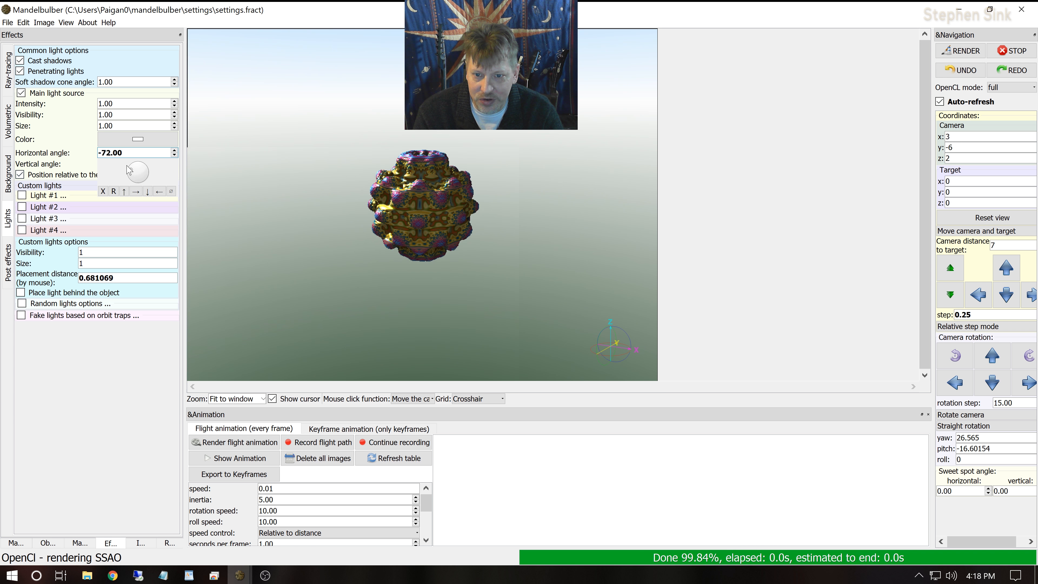
pyautogui.click(135, 163)
pyautogui.click(139, 168)
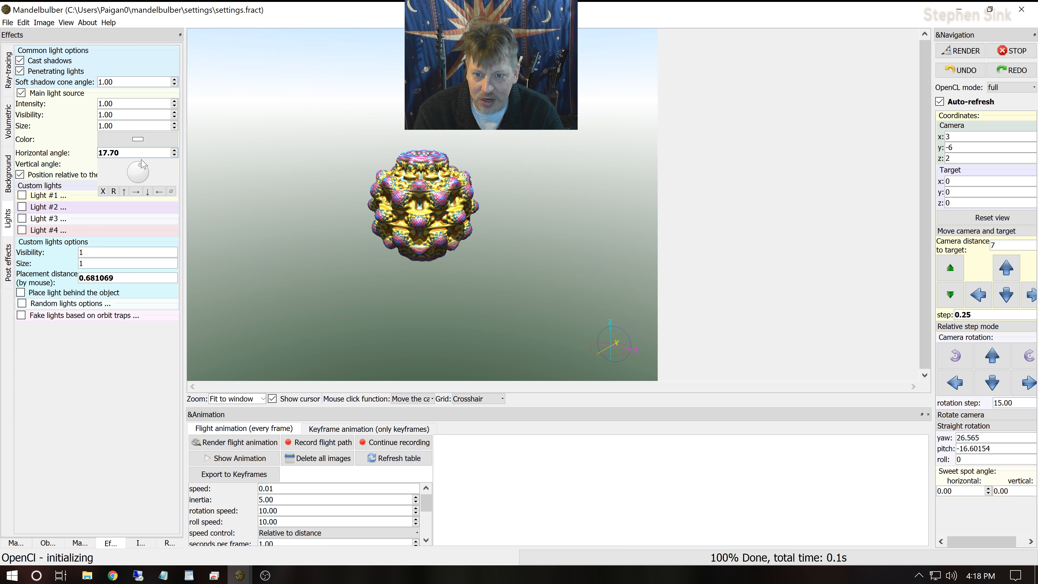
pyautogui.click(146, 170)
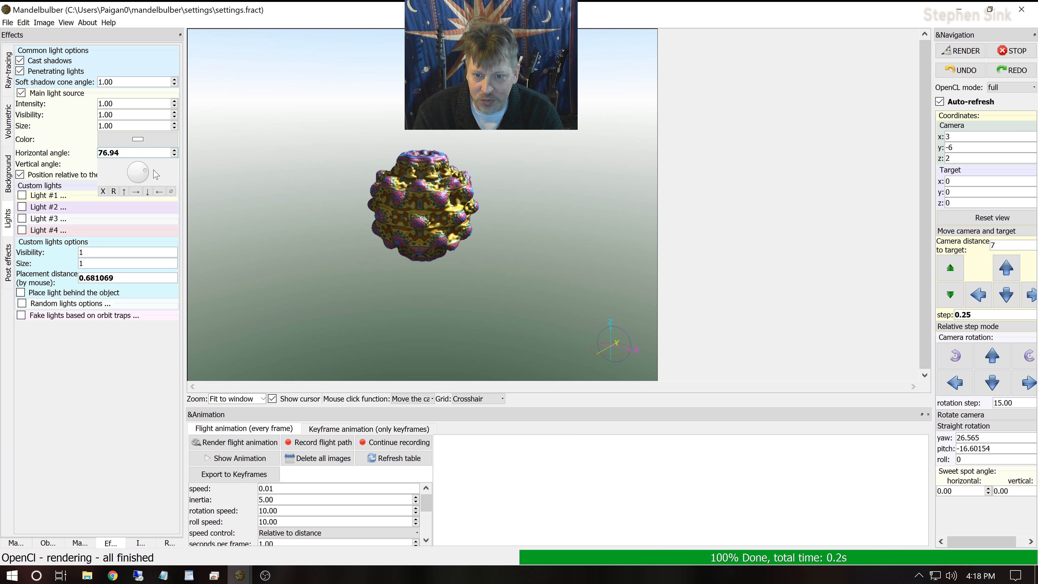
pyautogui.moveTo(150, 175); pyautogui.dragTo(148, 180)
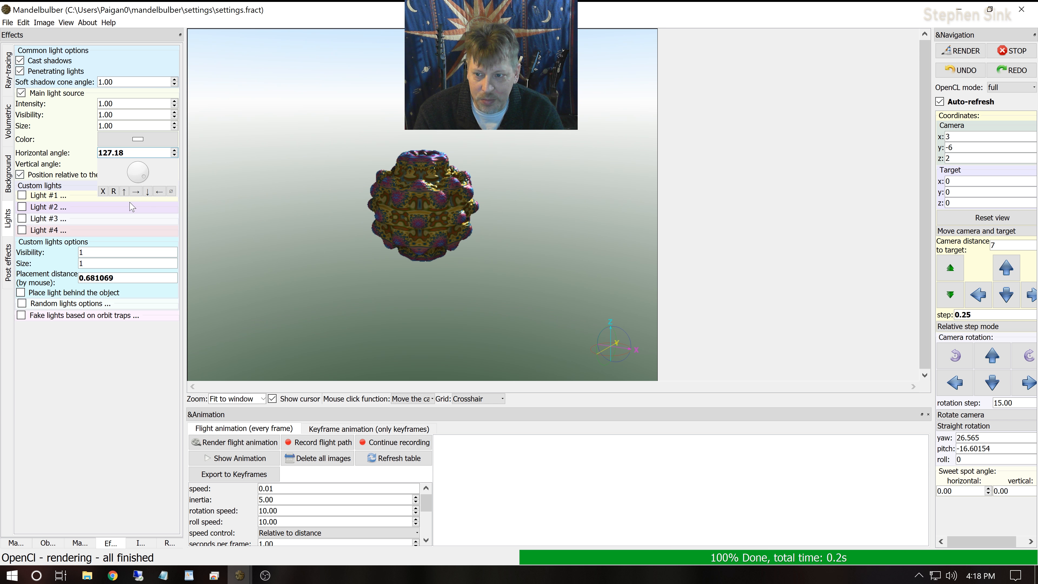
# Step: Switch the main light's camera-relative positioning off and on again, and reset its horizontal angle to the default -45 degrees
pyautogui.click(20, 175)
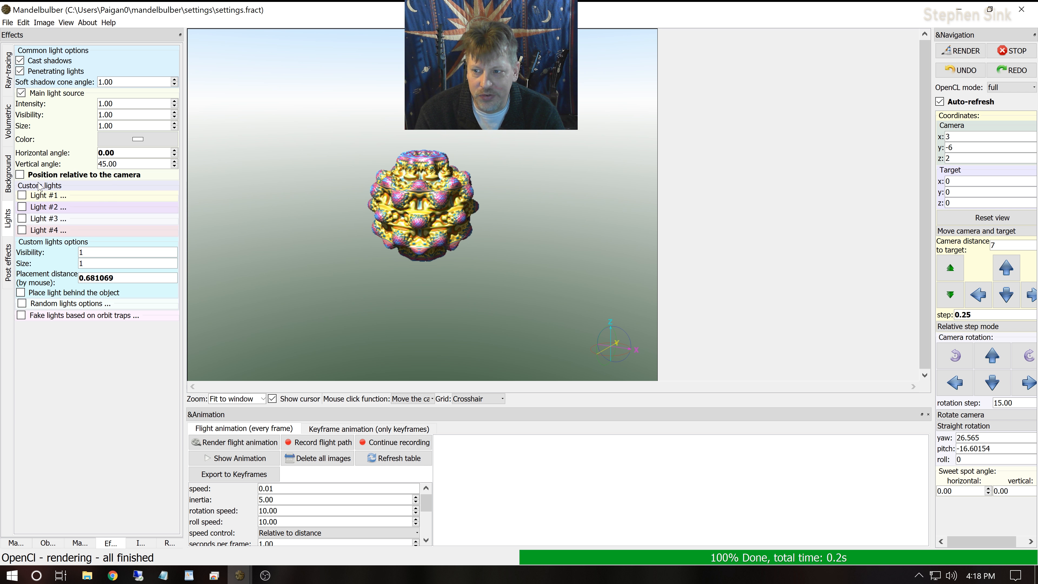
pyautogui.click(20, 175)
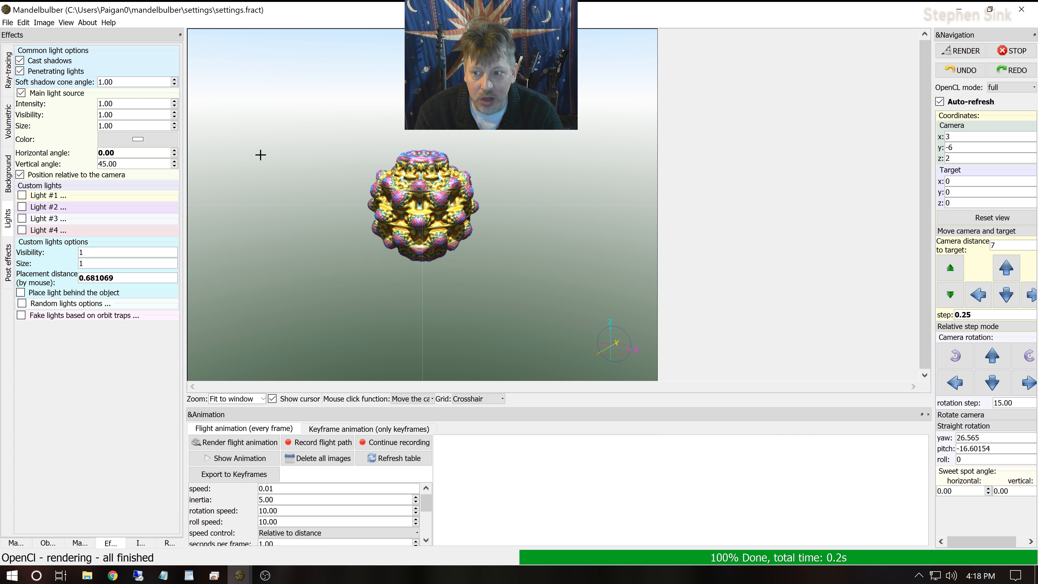
pyautogui.click(110, 153)
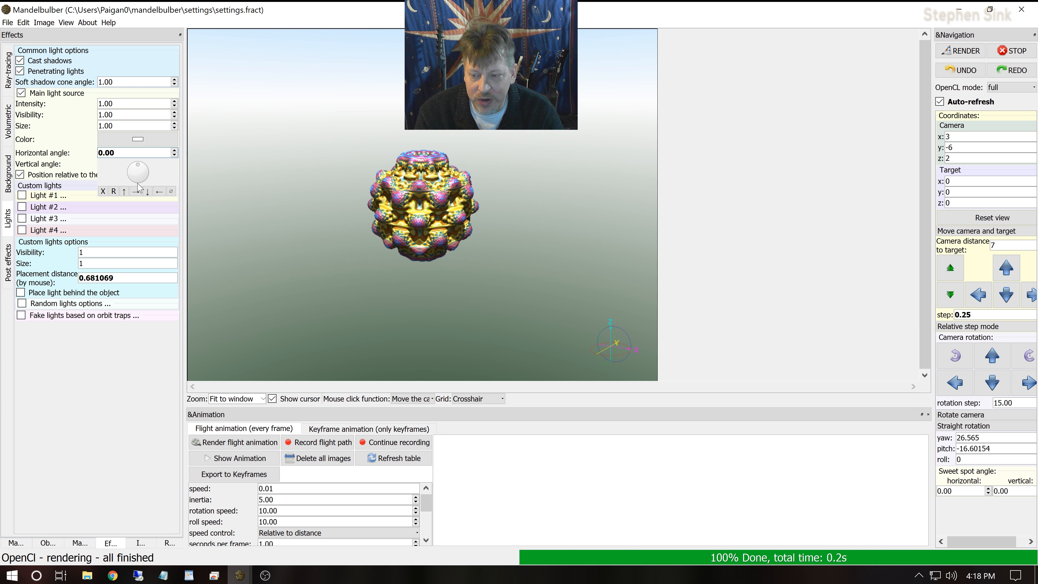
pyautogui.click(115, 193)
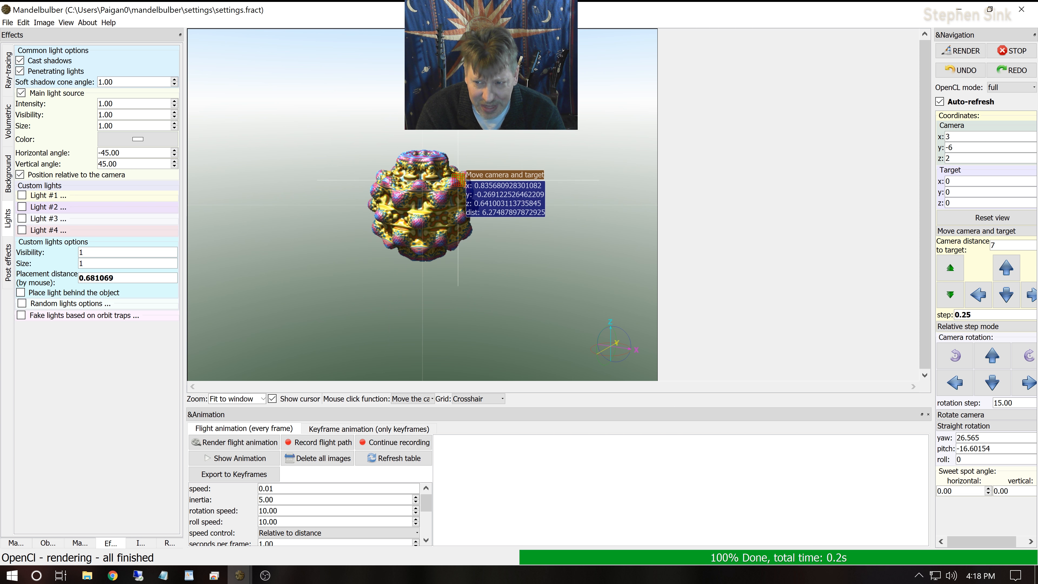
# Step: Set both the horizontal and the vertical angle of the main light to 0 degrees
pyautogui.click(130, 153)
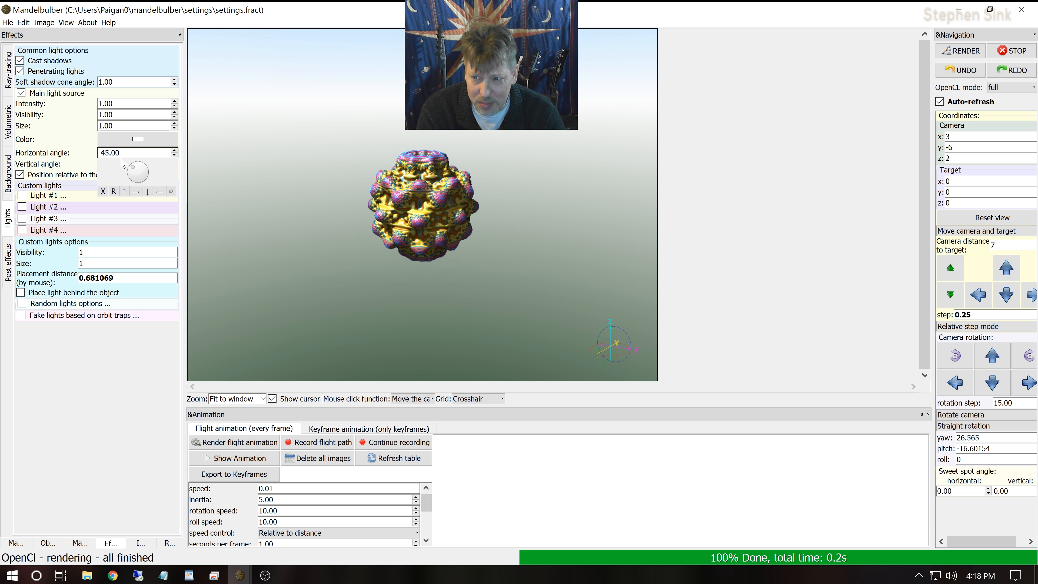
pyautogui.click(124, 191)
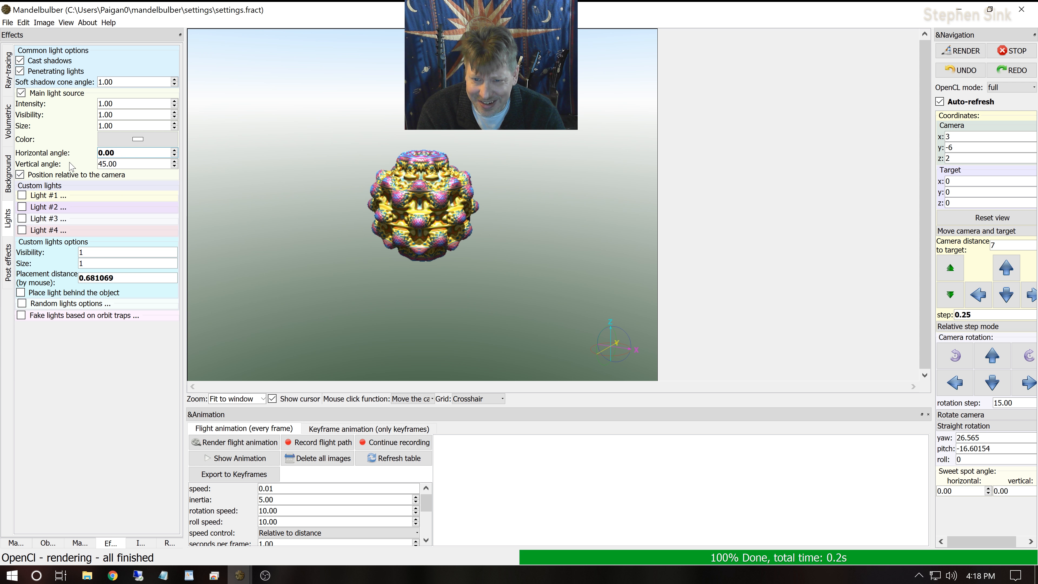
pyautogui.click(120, 164)
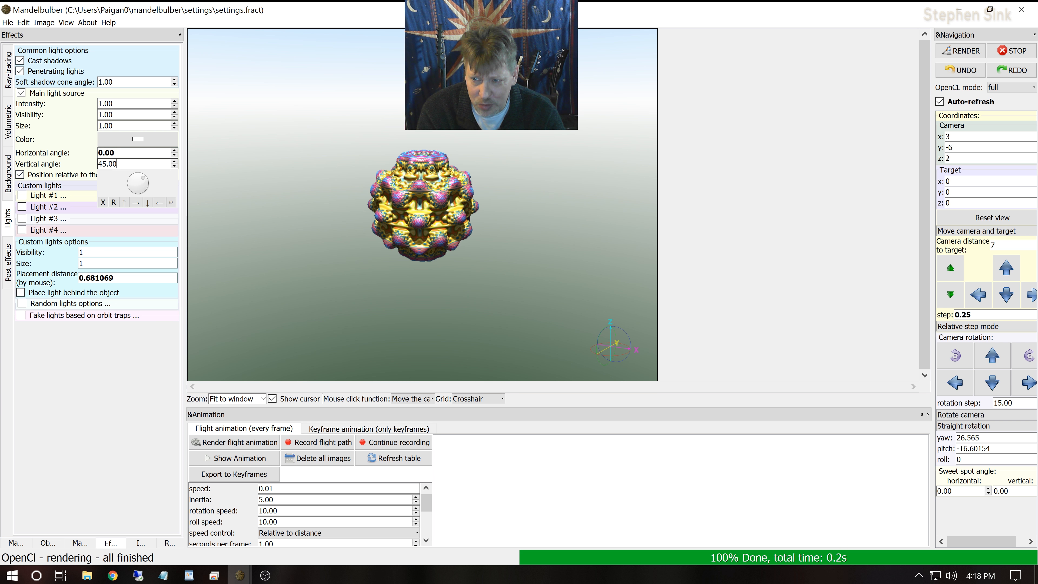
pyautogui.click(124, 202)
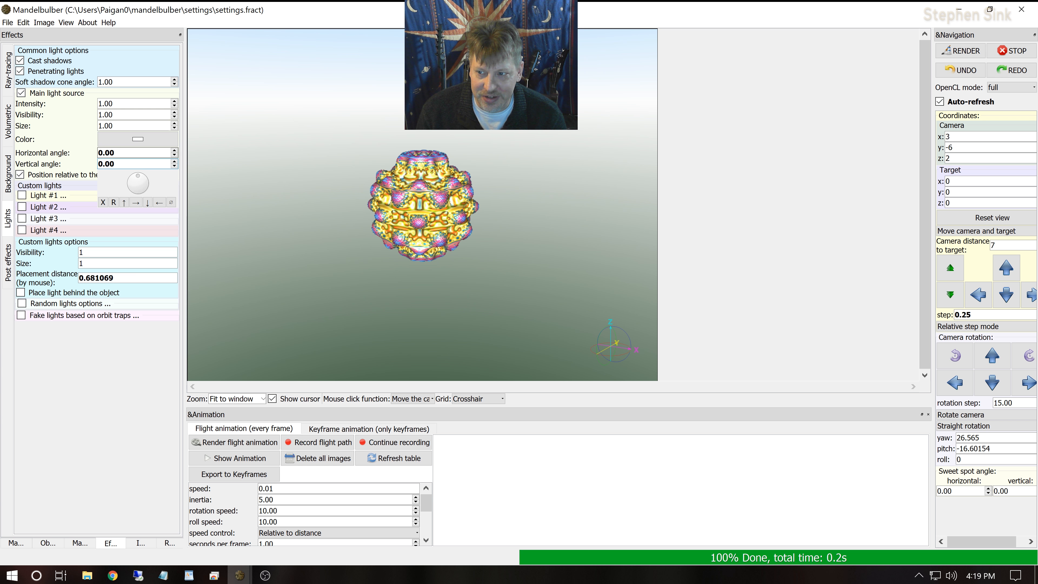
# Step: Halve the main light's intensity repeatedly down to 0.07
pyautogui.click(113, 104)
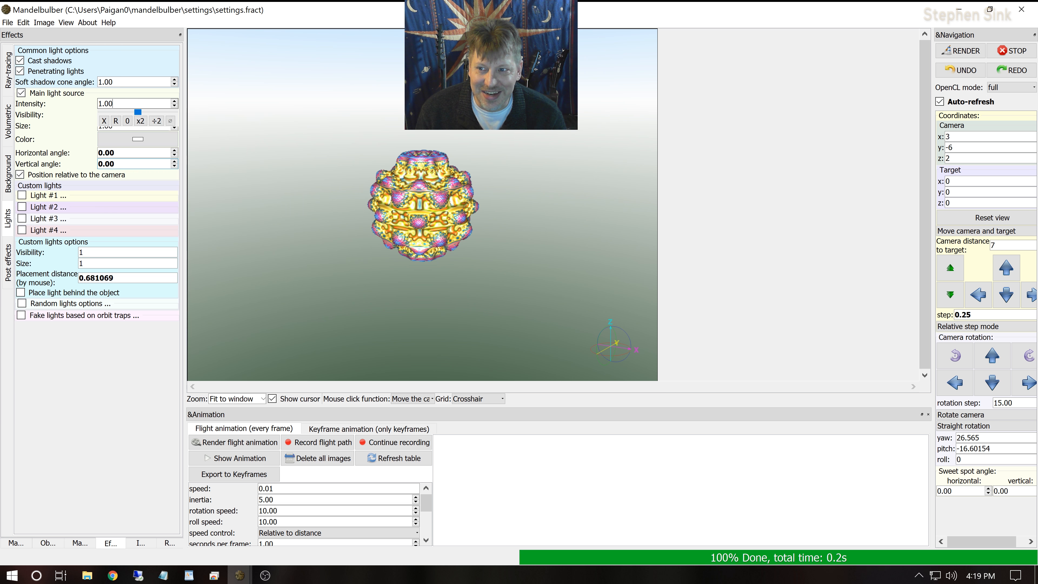
pyautogui.click(156, 120)
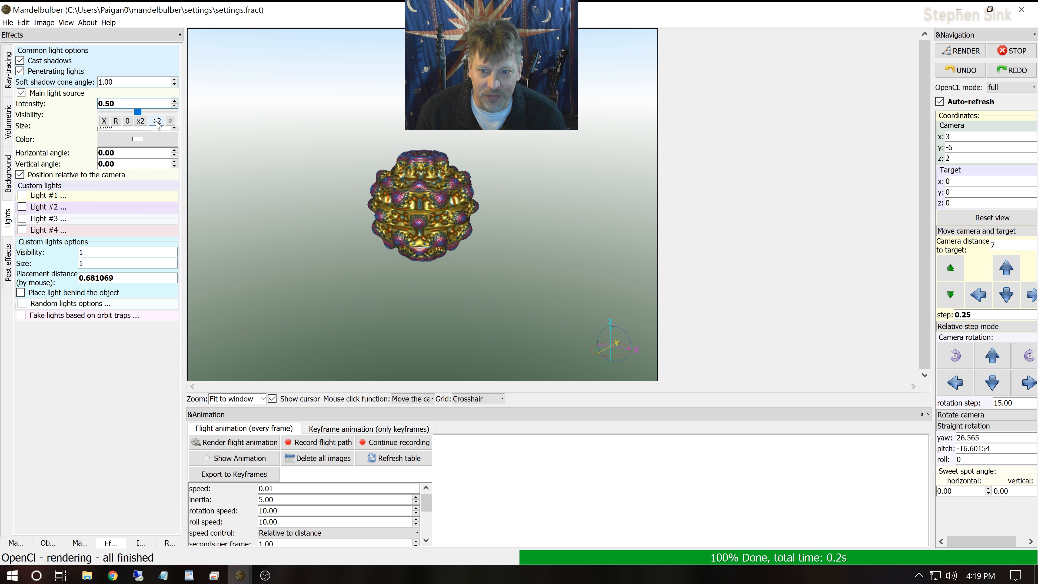
pyautogui.click(157, 120)
pyautogui.click(157, 121)
pyautogui.click(157, 121)
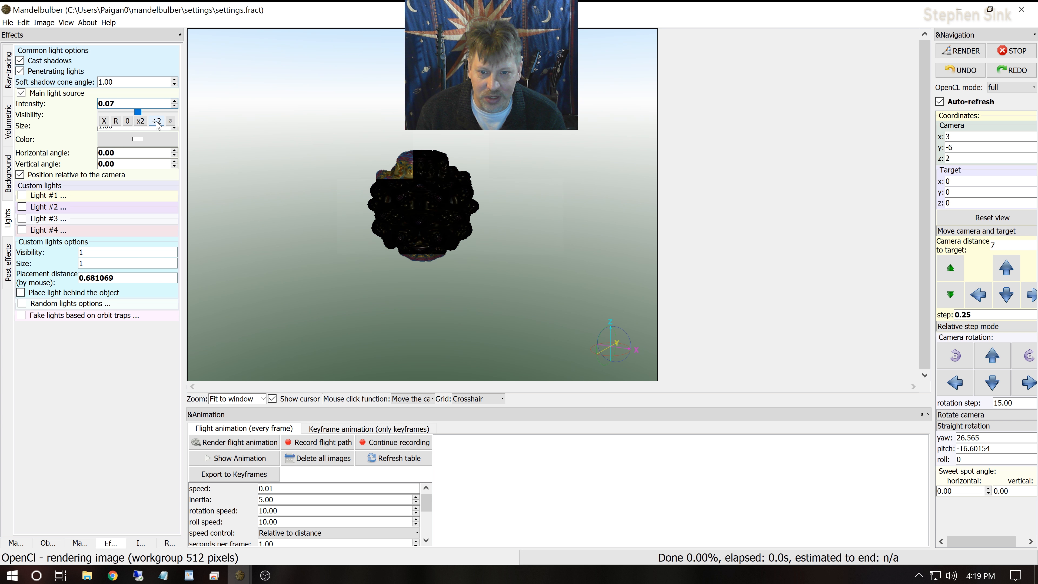
# Step: Double the main light's intensity repeatedly up to 8.96
pyautogui.click(141, 121)
pyautogui.click(141, 121)
pyautogui.click(141, 121)
pyautogui.click(141, 121)
pyautogui.click(140, 122)
pyautogui.click(141, 121)
pyautogui.click(140, 121)
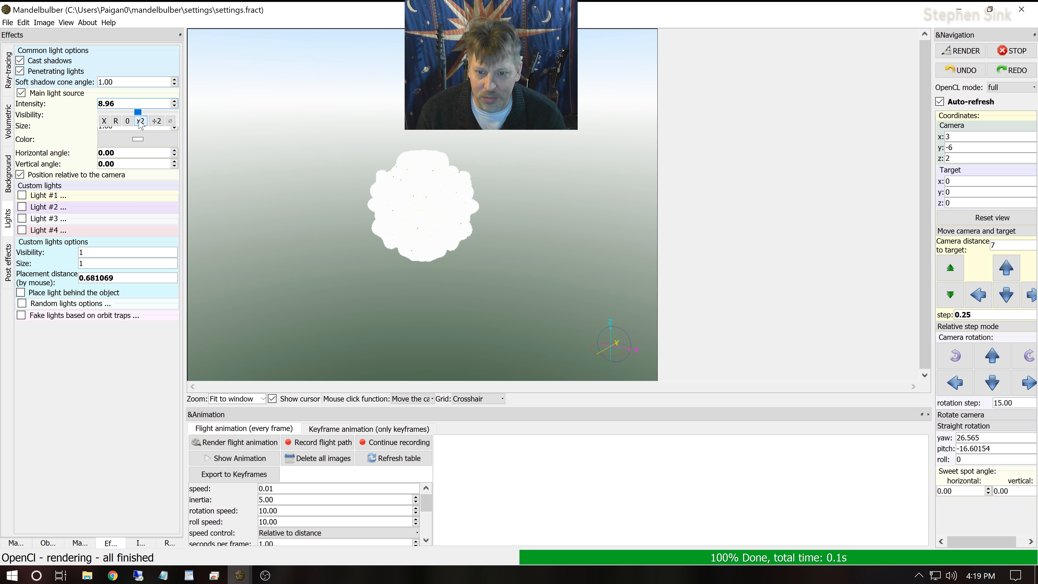
# Step: Set the main light's intensity to 1
pyautogui.moveTo(122, 104); pyautogui.dragTo(0, 113)
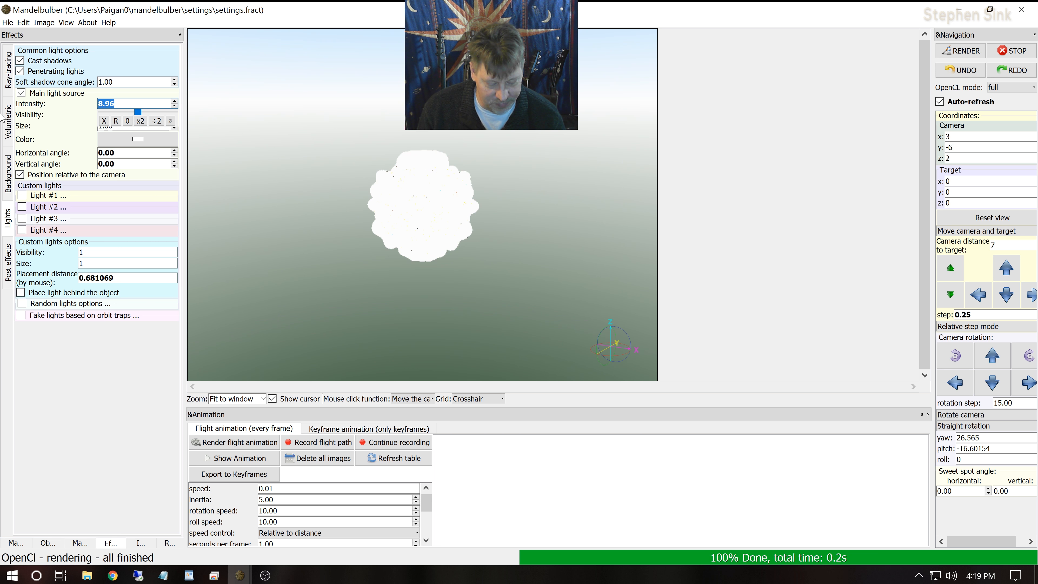
pyautogui.write('1')
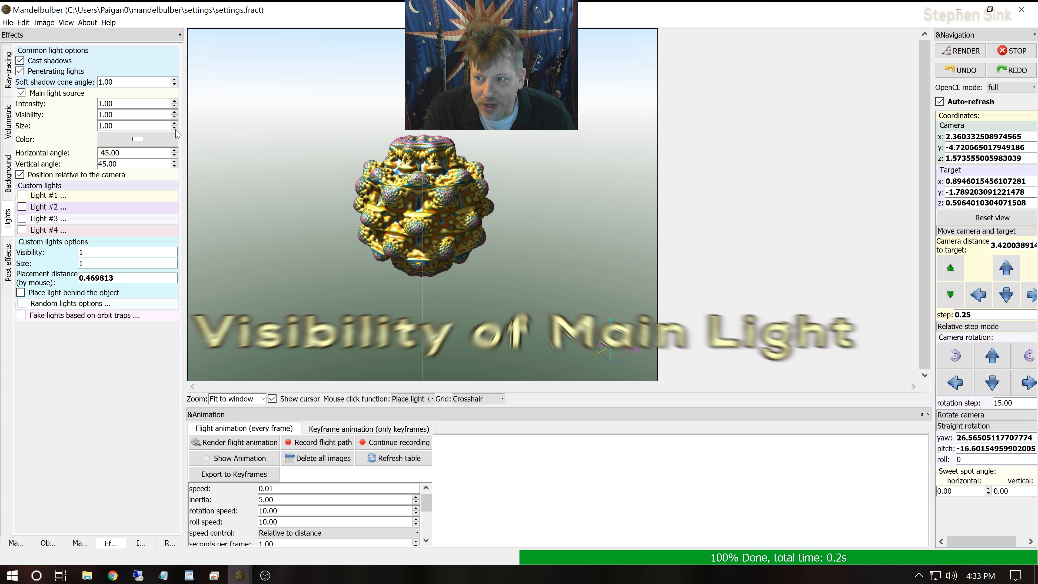
pyautogui.click(106, 115)
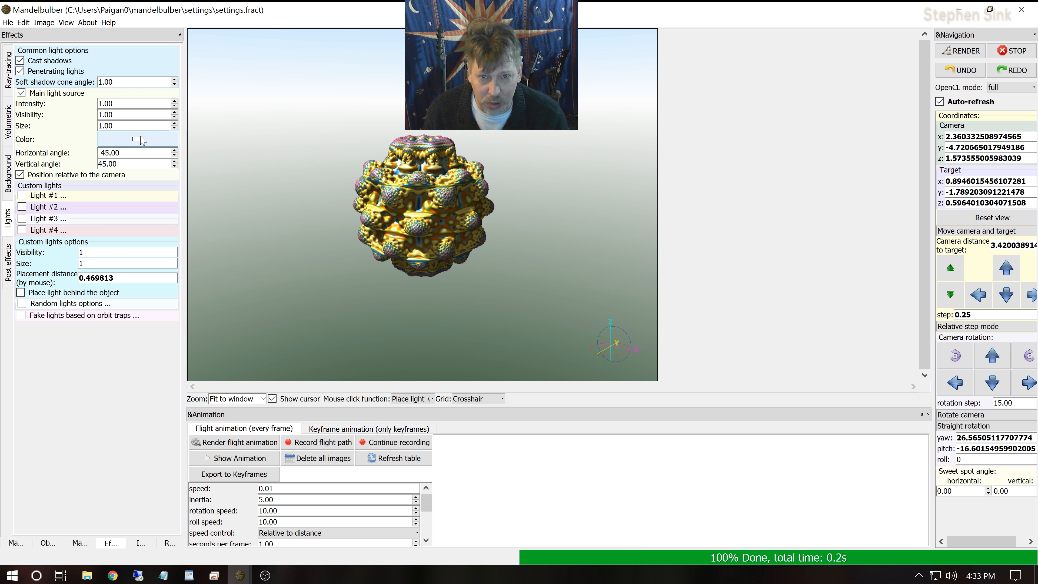
pyautogui.moveTo(106, 114)
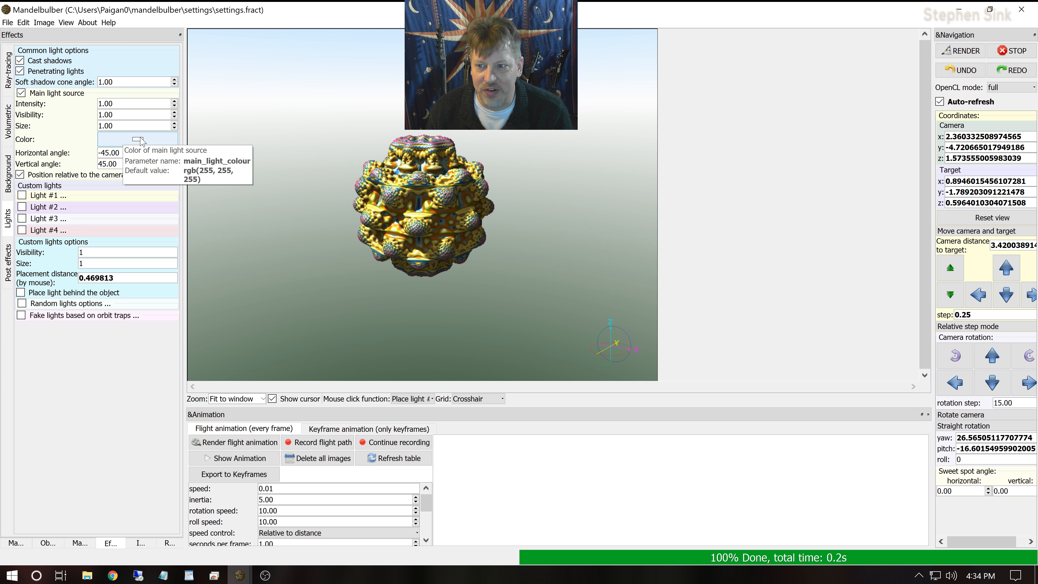
# Step: Change the main light's color to the basic cyan #00ffff
pyautogui.click(124, 141)
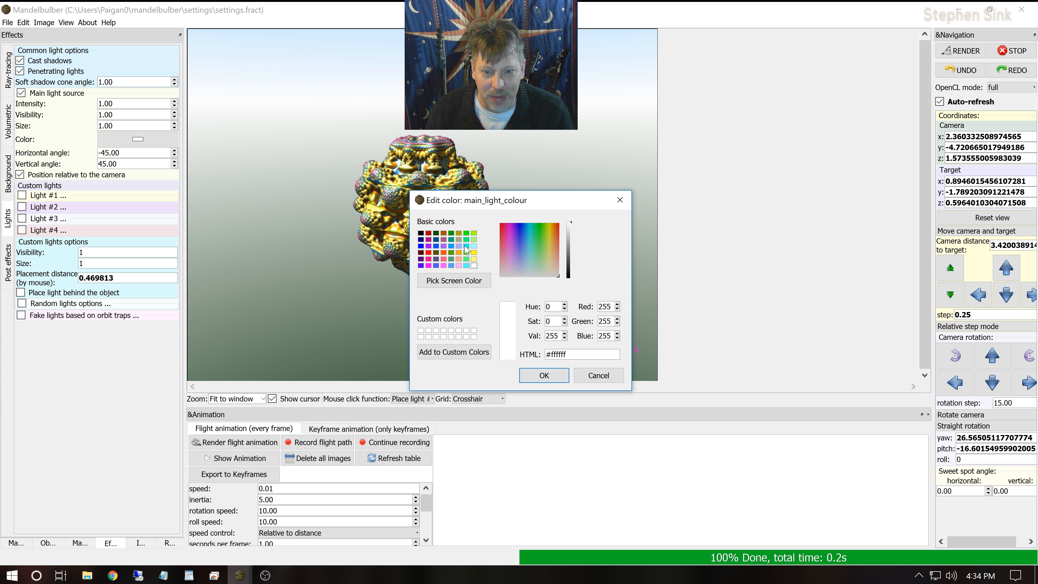
pyautogui.click(465, 246)
pyautogui.click(541, 374)
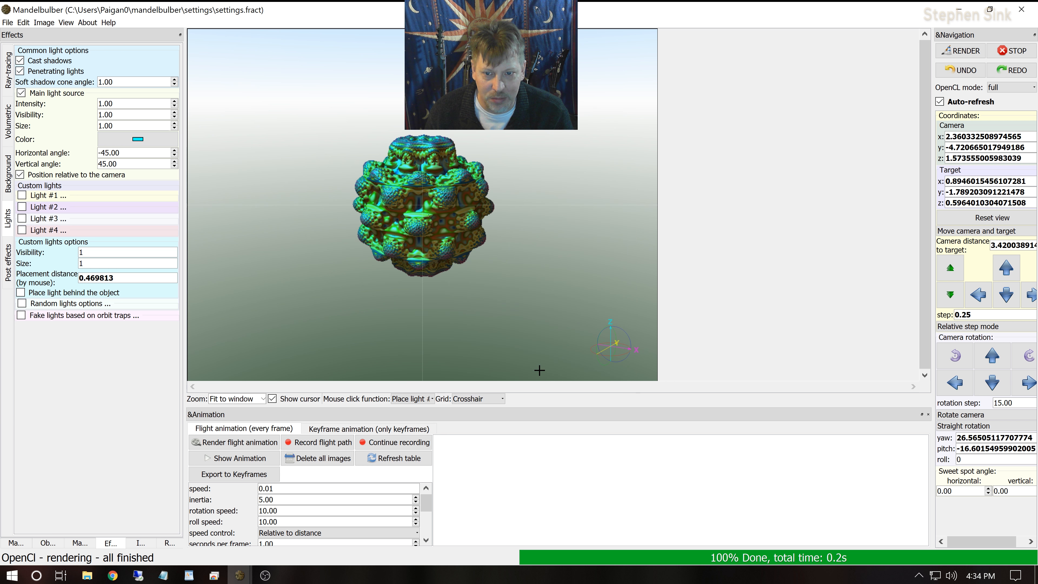
# Step: Try a dark blue for the main light's color and settle on the pale yellow #ffff7f
pyautogui.click(131, 141)
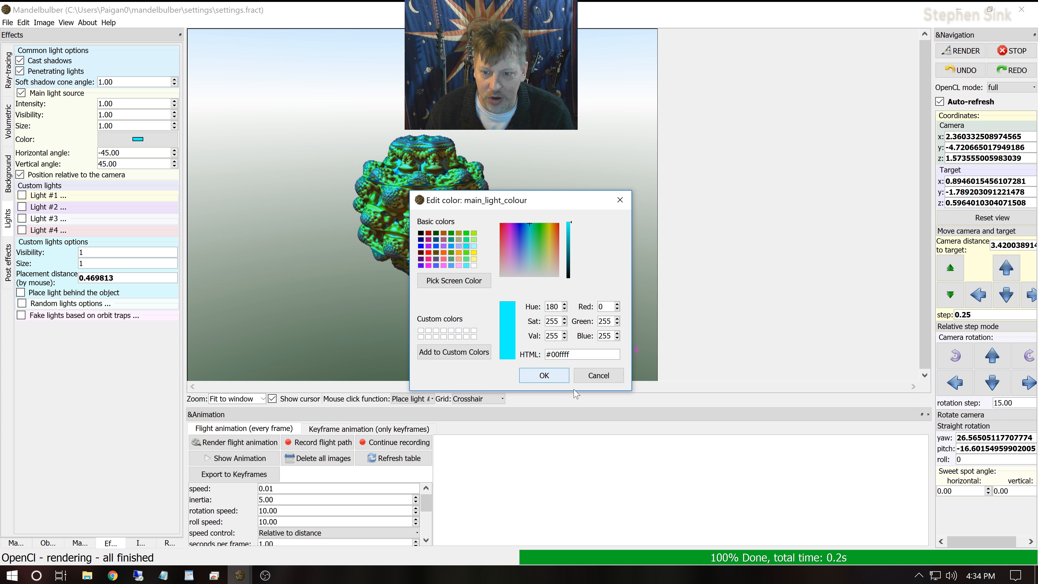
pyautogui.click(436, 240)
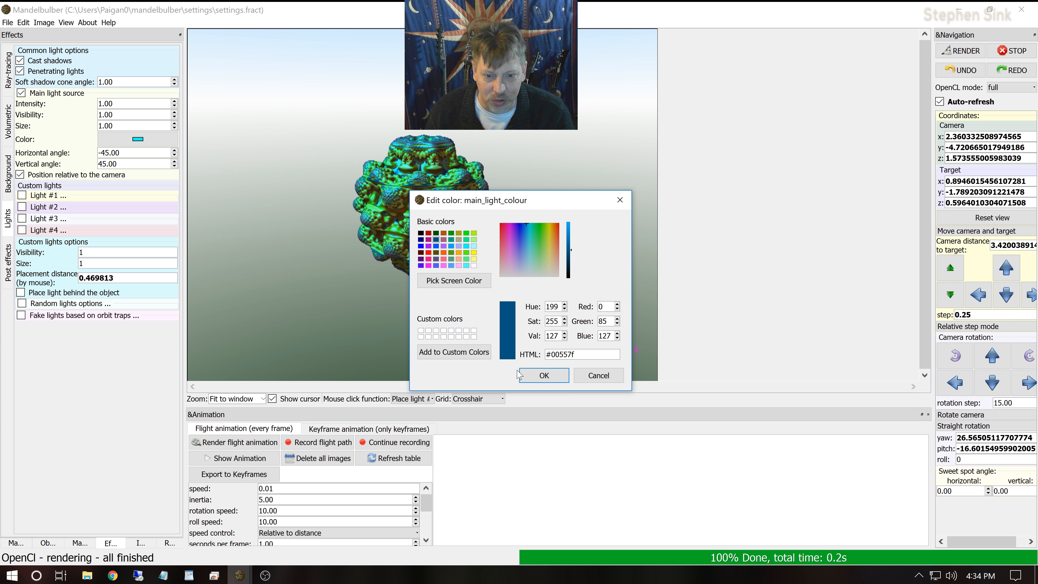
pyautogui.click(474, 259)
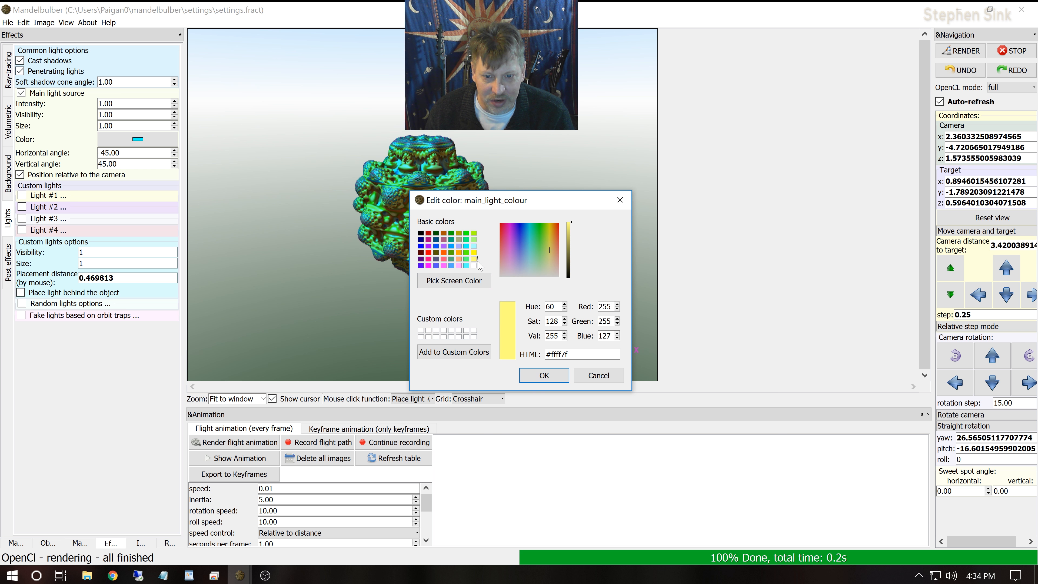
pyautogui.click(545, 375)
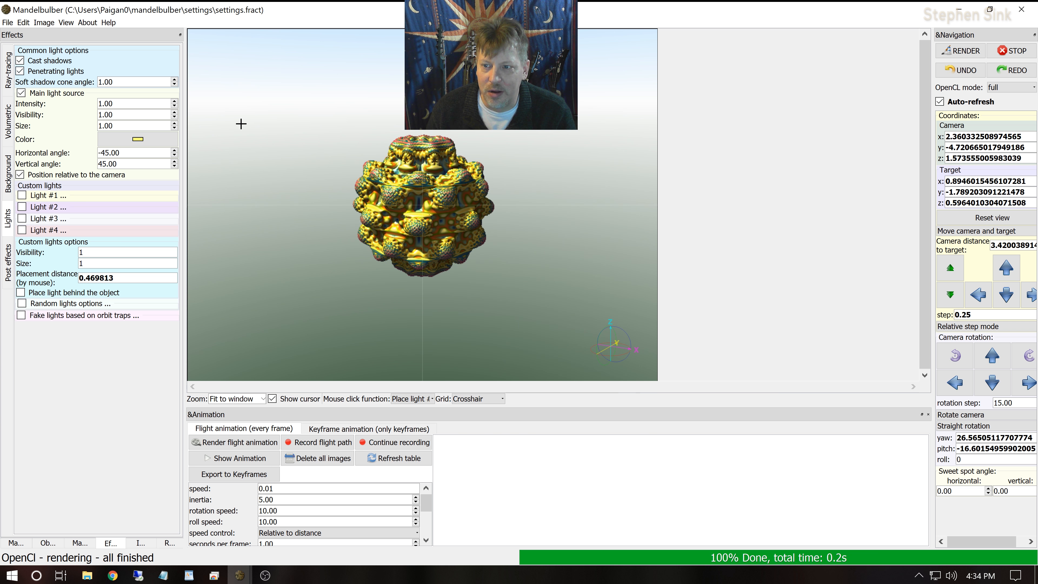
# Step: Reset the main light's color to its default
pyautogui.rightClick(137, 139)
pyautogui.click(151, 145)
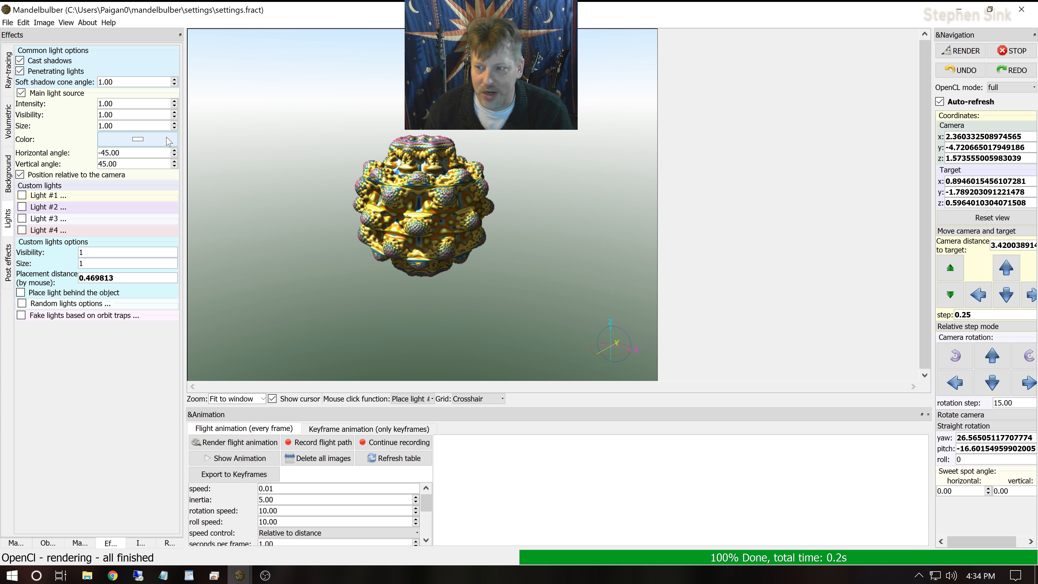
pyautogui.rightClick(139, 144)
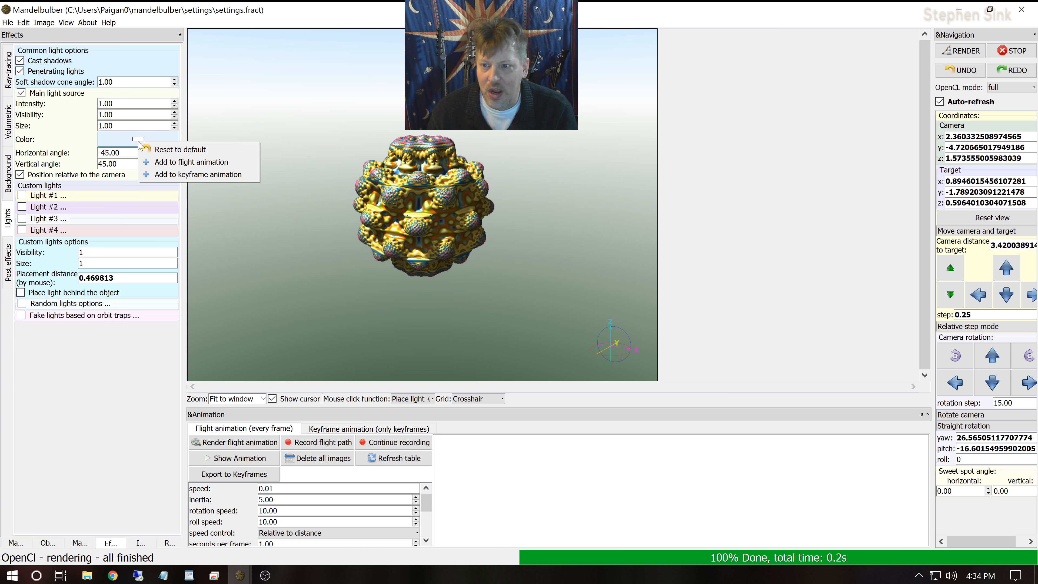
pyautogui.click(102, 377)
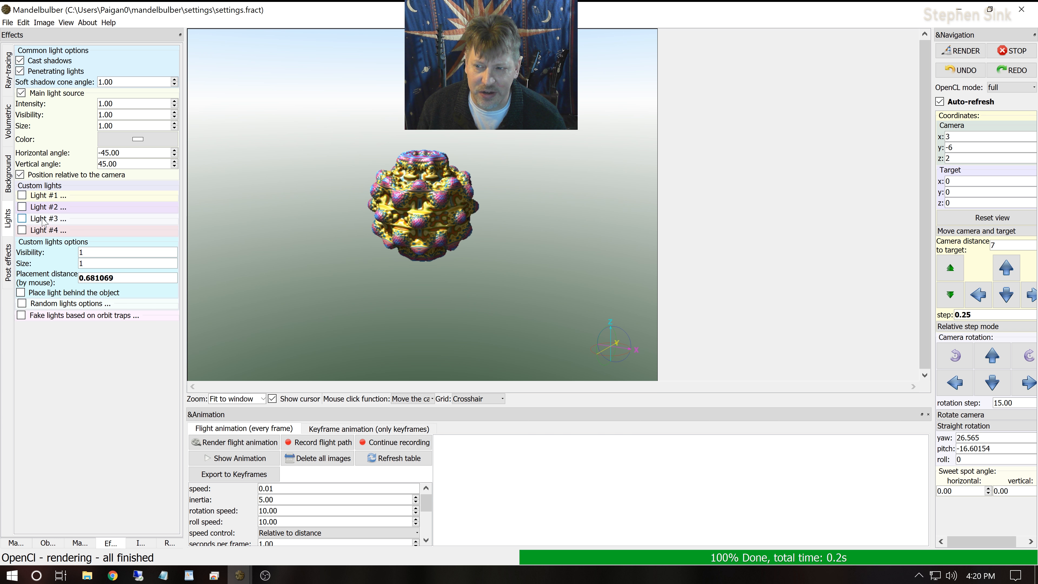
# Step: Enable custom lights #1, #2, #3 and #4
pyautogui.click(24, 196)
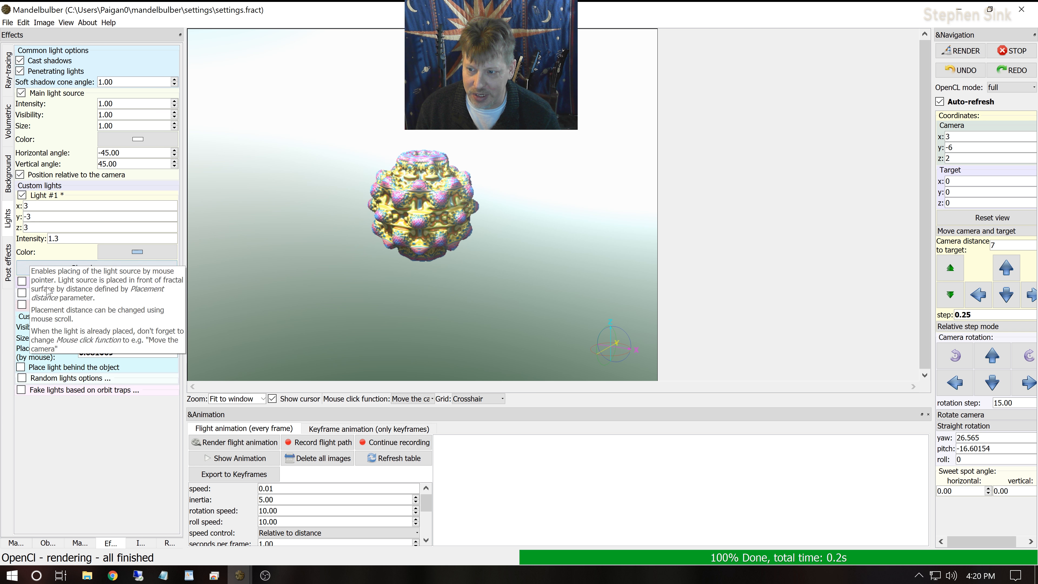
pyautogui.click(22, 281)
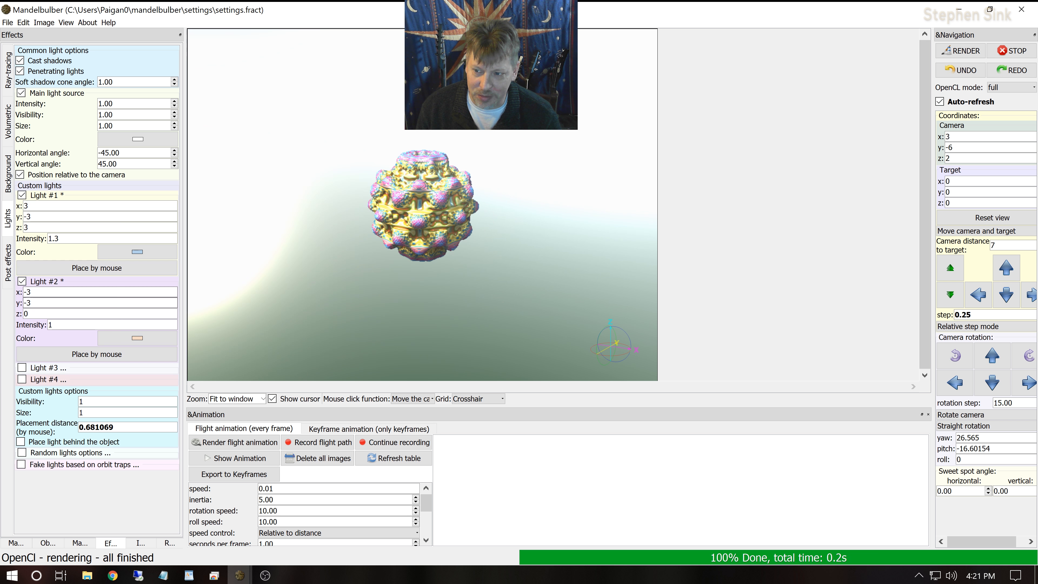
pyautogui.click(21, 367)
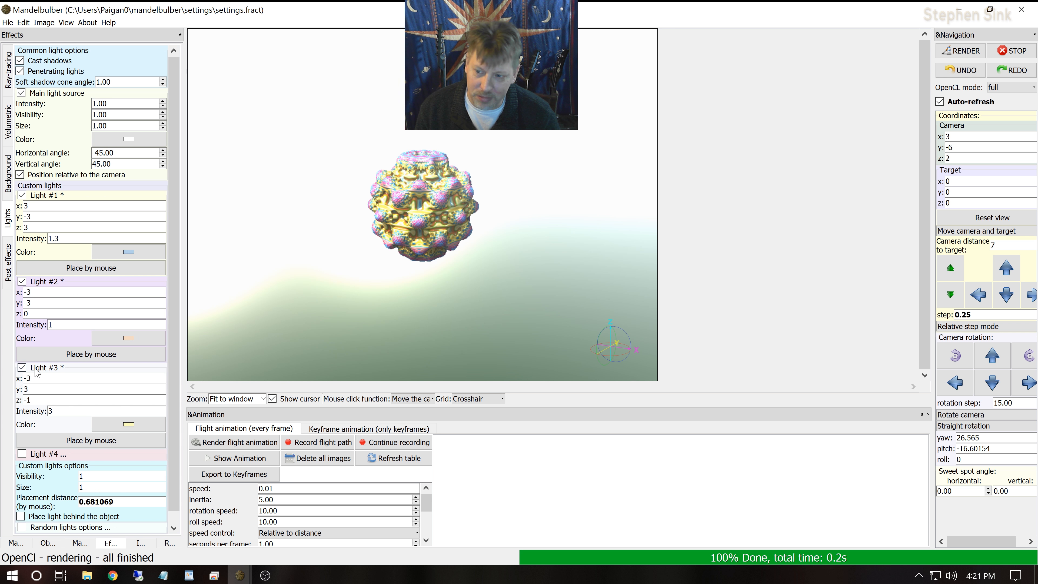
pyautogui.click(22, 454)
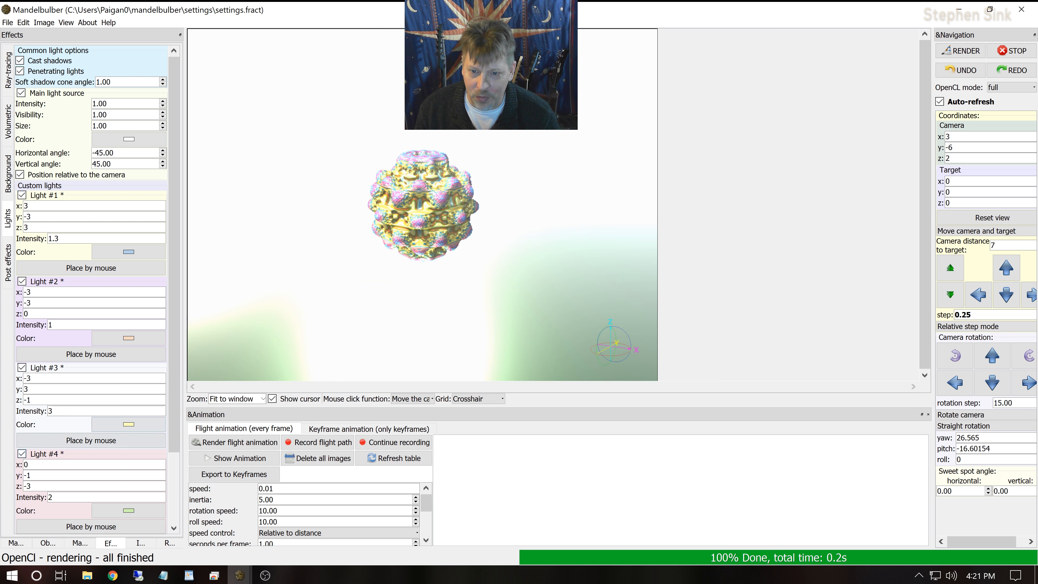
pyautogui.click(997, 219)
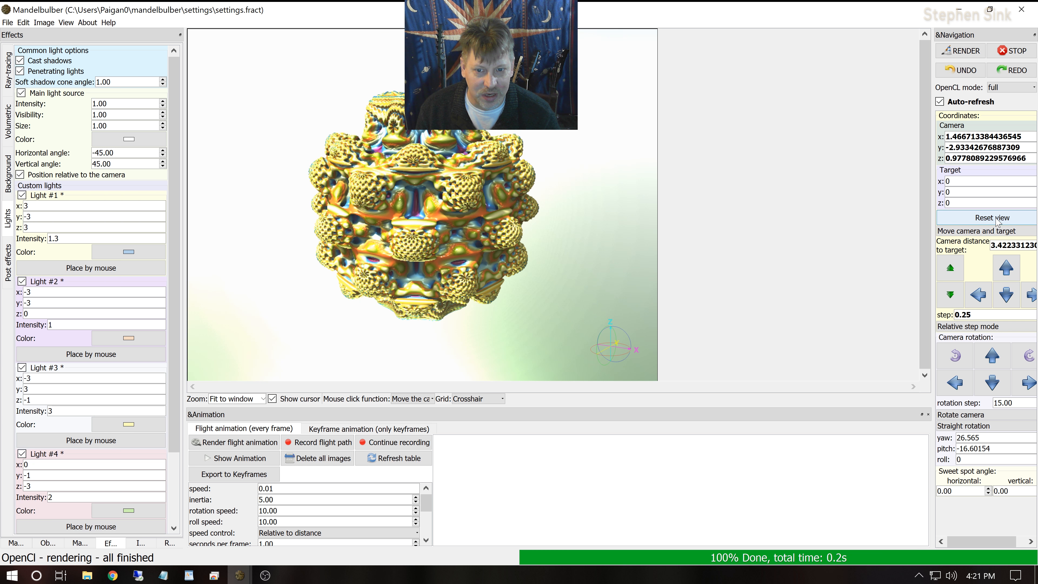
pyautogui.click(951, 303)
pyautogui.click(951, 302)
pyautogui.click(1006, 268)
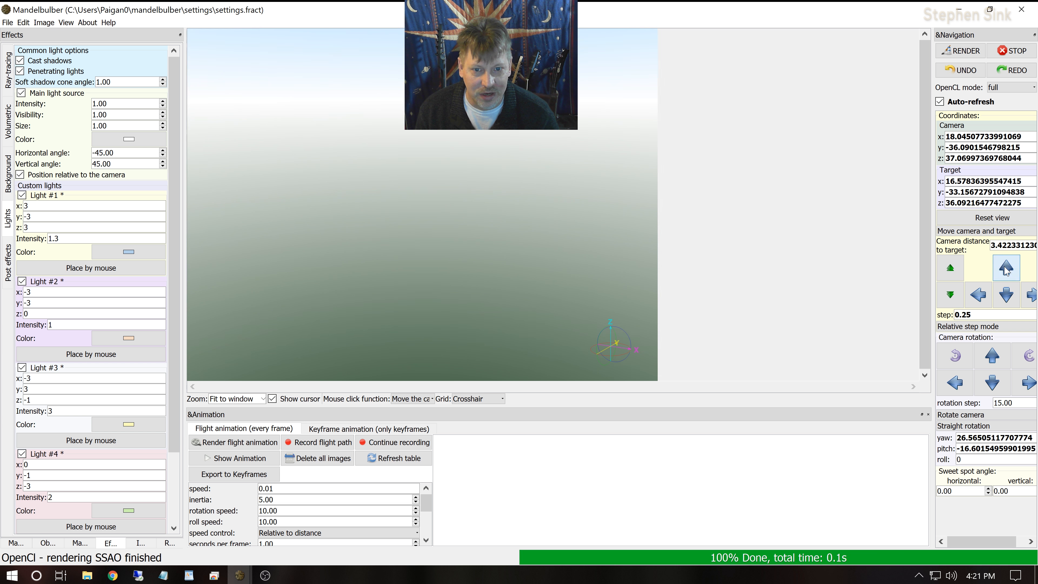
# Step: Reset the view and move the camera three steps backward from the fractal
pyautogui.click(994, 219)
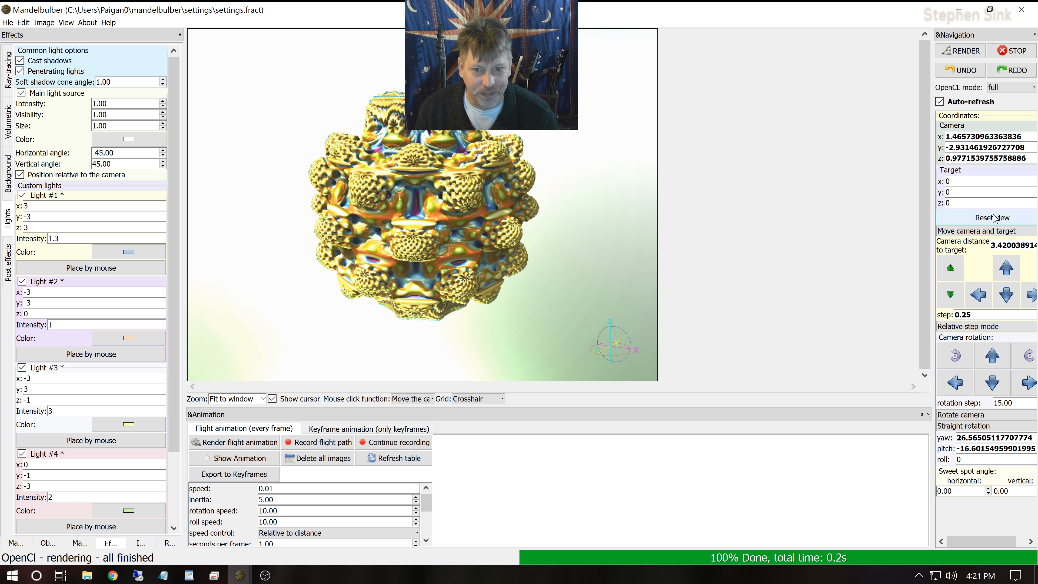
pyautogui.click(956, 297)
pyautogui.click(957, 298)
pyautogui.click(957, 298)
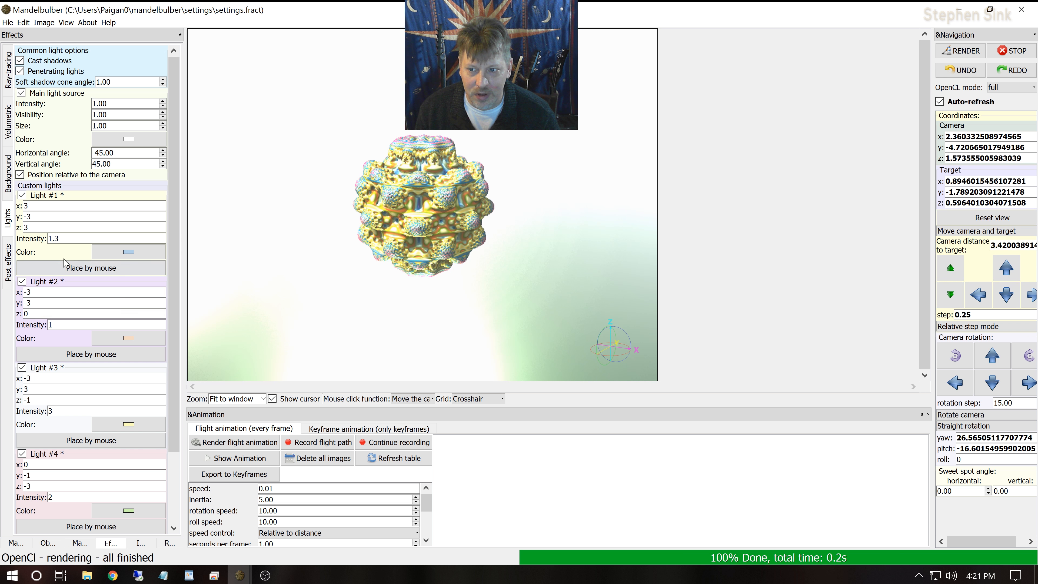
# Step: Change light #1's color to the basic purple #aa00ff
pyautogui.click(136, 252)
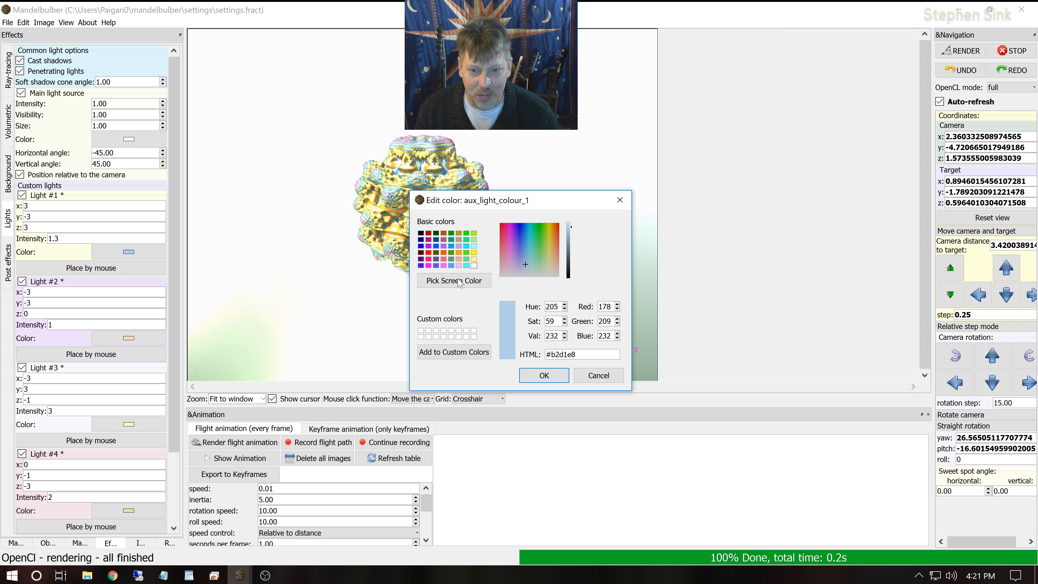
pyautogui.click(429, 247)
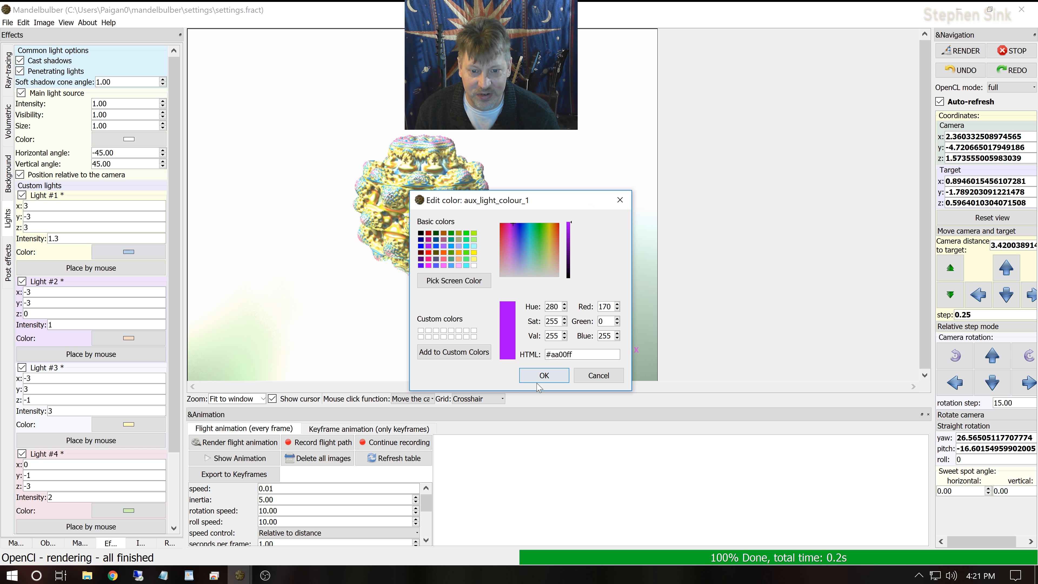
pyautogui.click(541, 374)
# Step: Change light #3's color to the basic yellow-green #aaff00
pyautogui.click(128, 325)
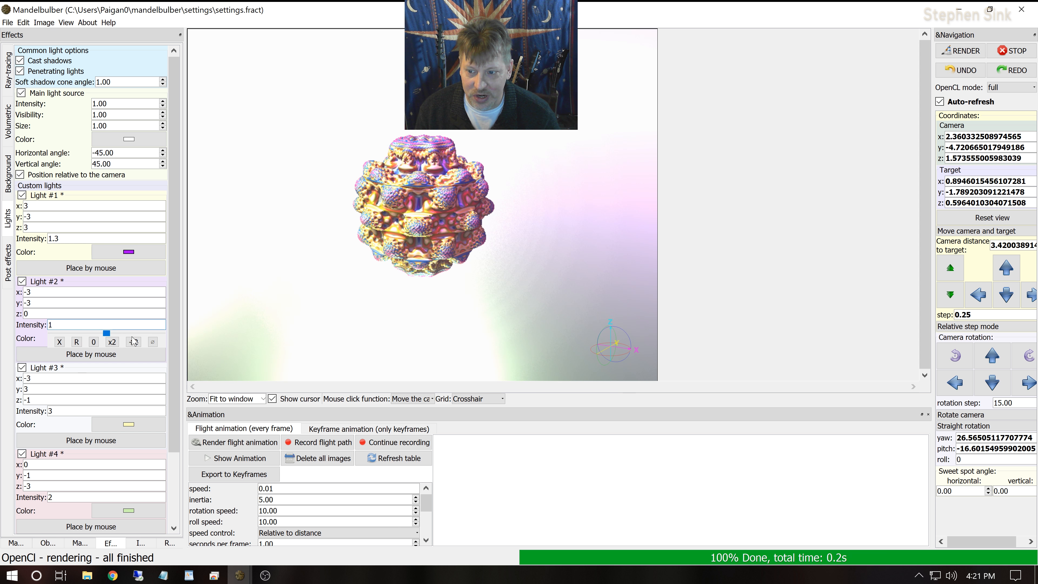
pyautogui.click(125, 427)
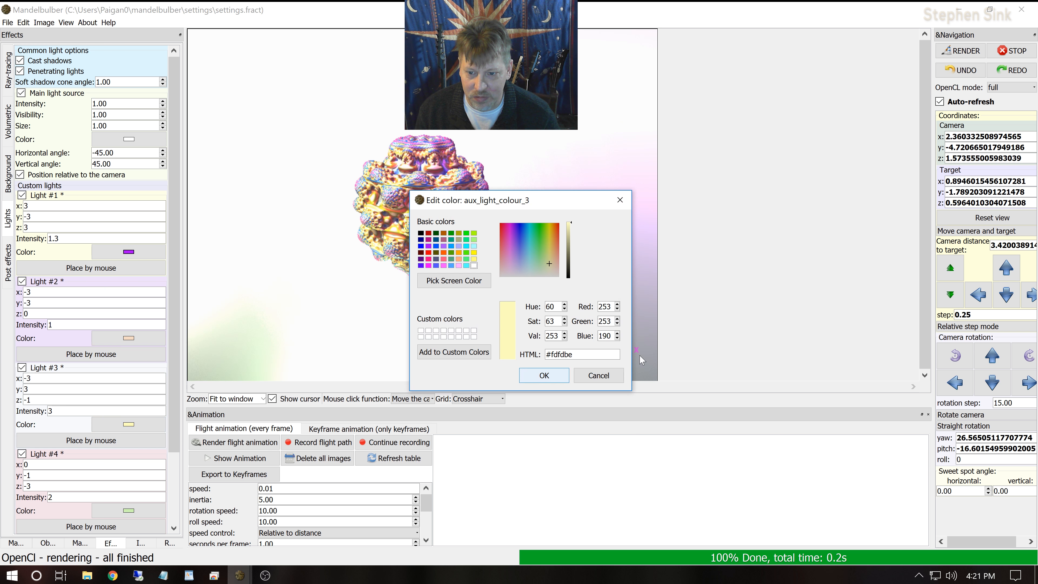
pyautogui.click(473, 233)
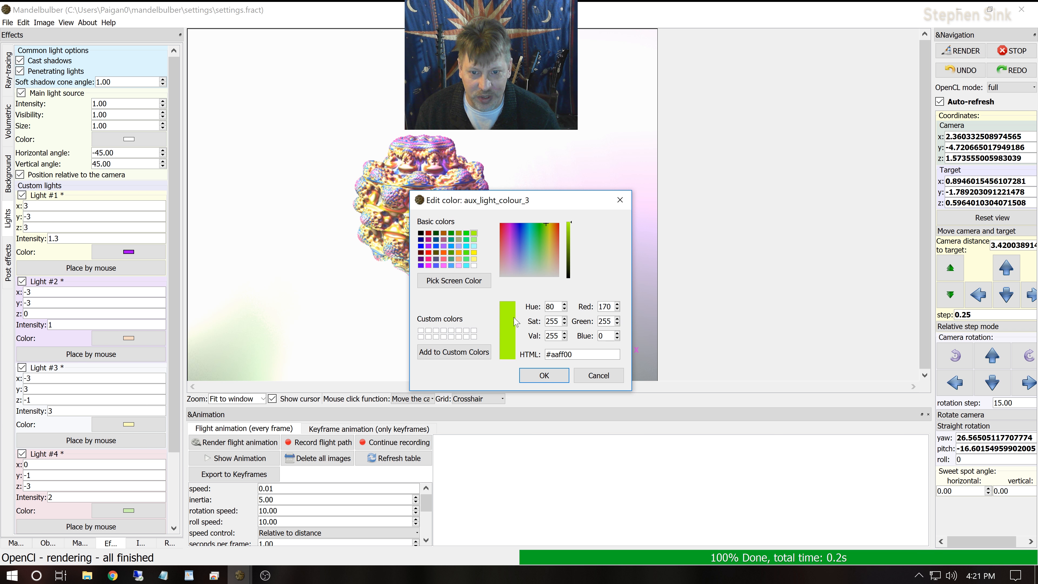
pyautogui.click(544, 375)
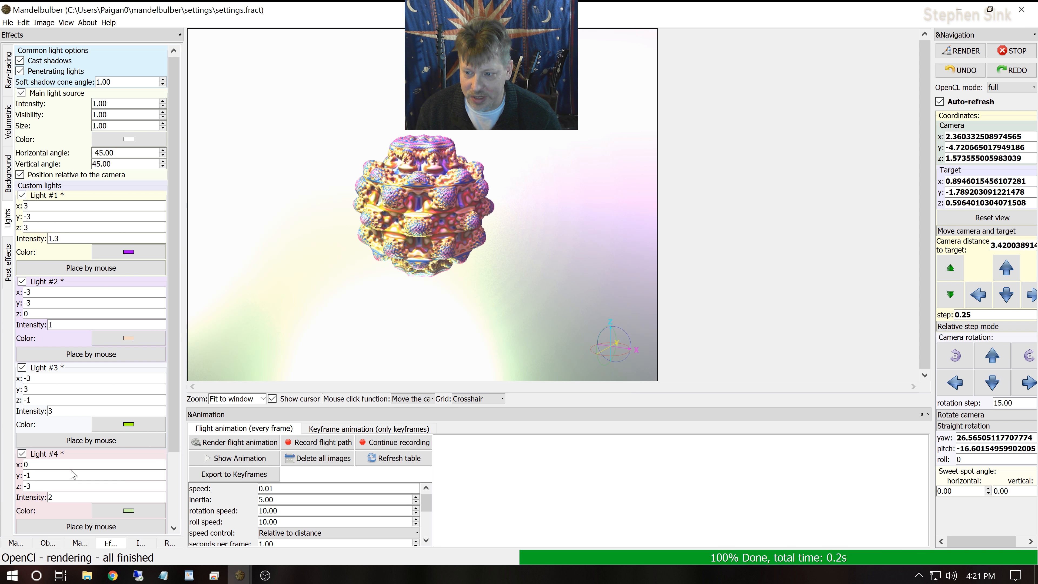
# Step: Change light #4's color to the basic dark blue #00007f
pyautogui.click(129, 510)
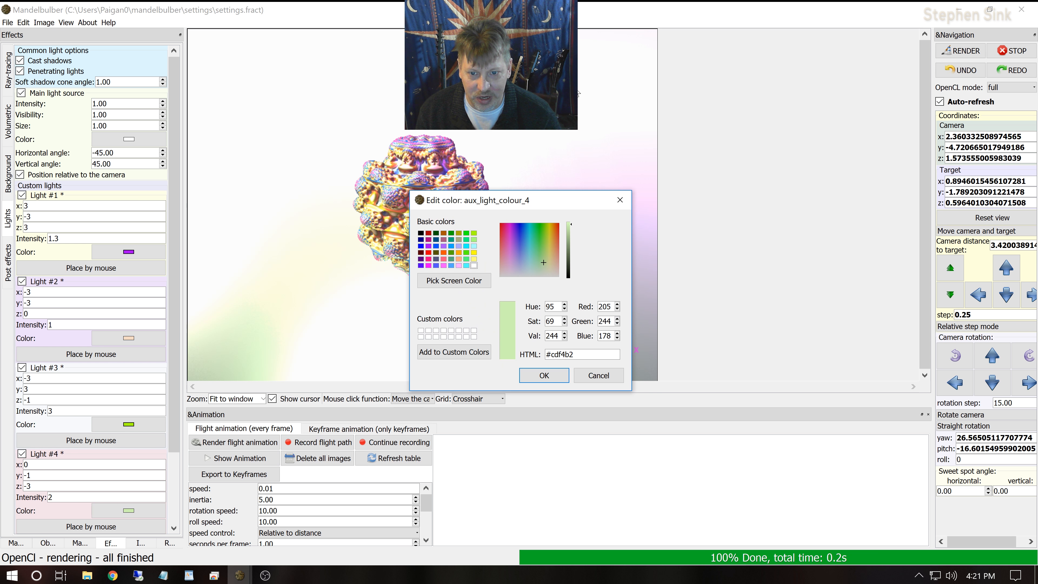
pyautogui.click(421, 239)
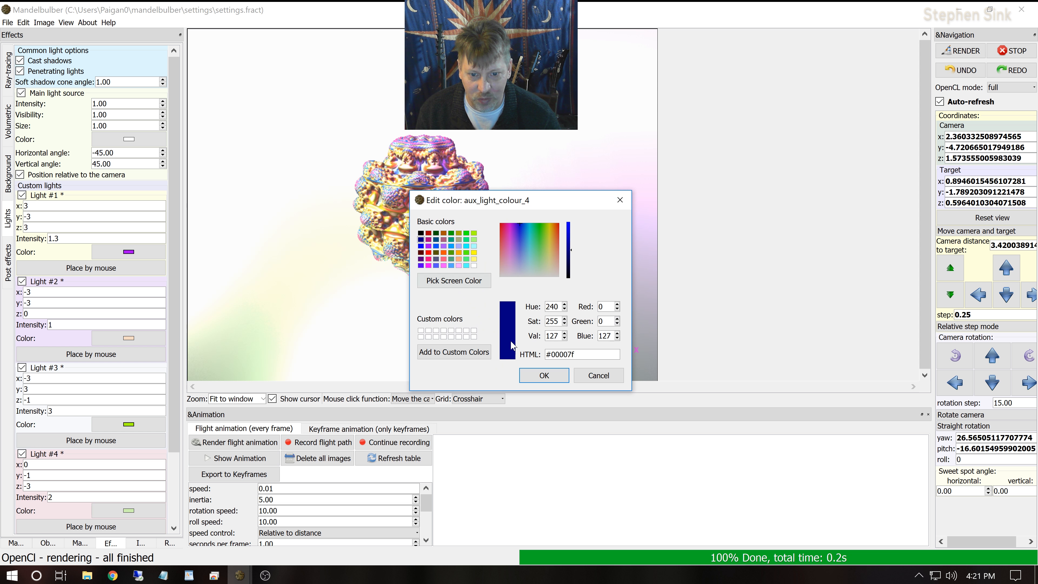
pyautogui.click(544, 375)
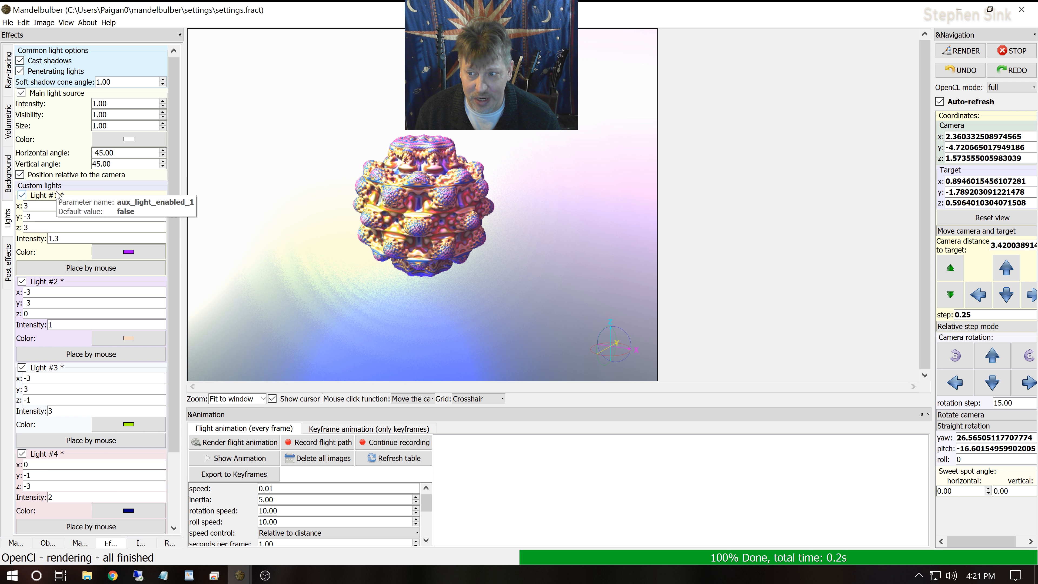
# Step: Place light #1 by mouse on the fractal's top knob and light #2 at its upper right edge
pyautogui.click(91, 268)
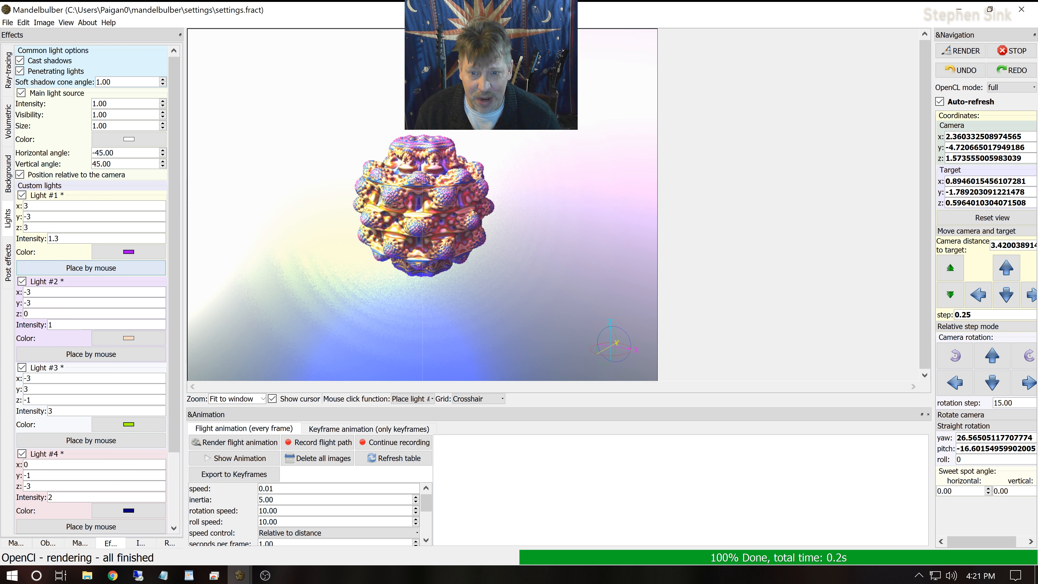
pyautogui.click(404, 153)
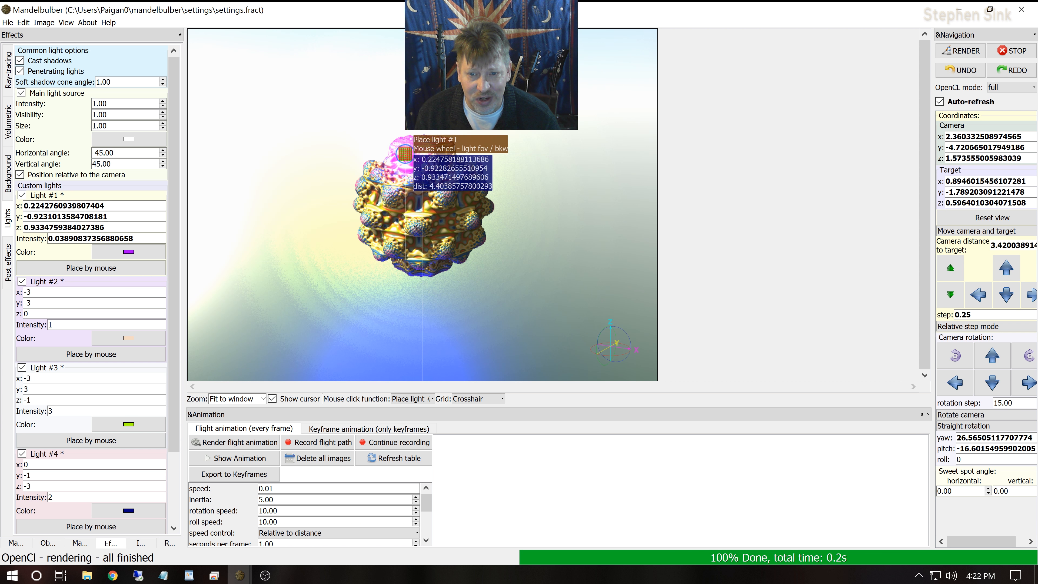
pyautogui.click(91, 354)
pyautogui.click(493, 168)
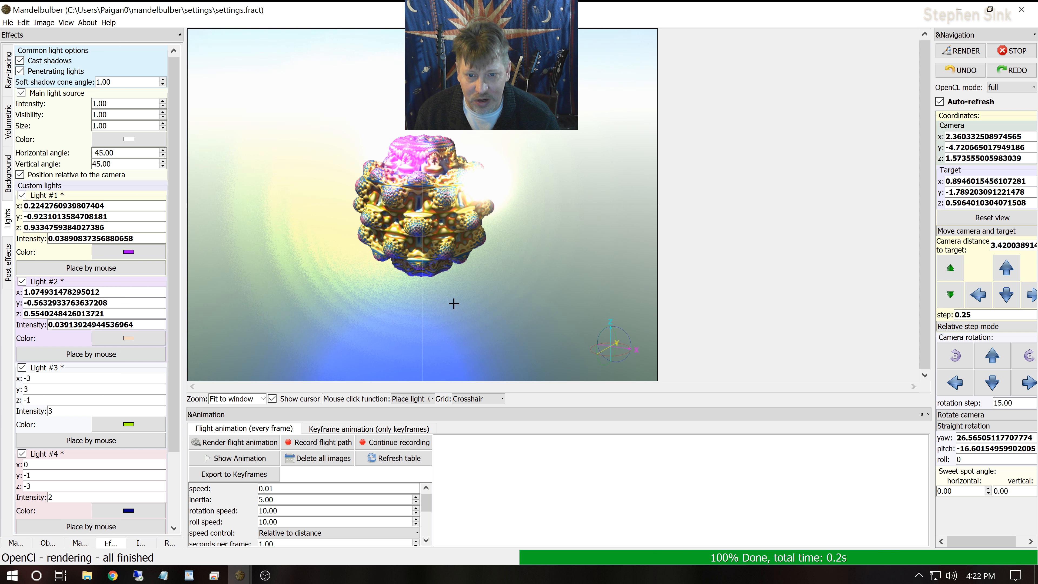
# Step: Place light #3 by mouse at the fractal's left edge and light #4 on its lower right part
pyautogui.click(153, 439)
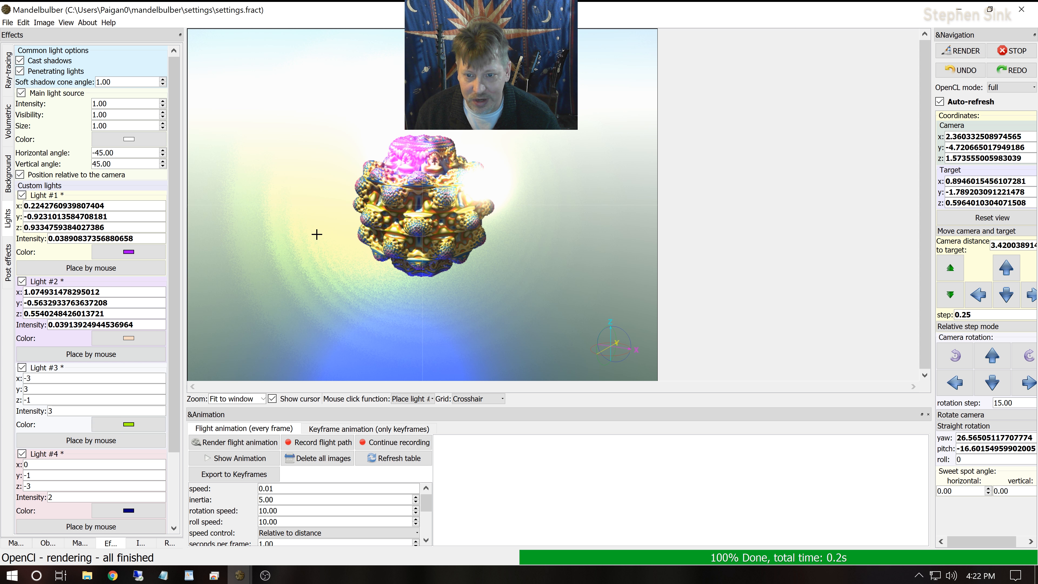
pyautogui.click(359, 219)
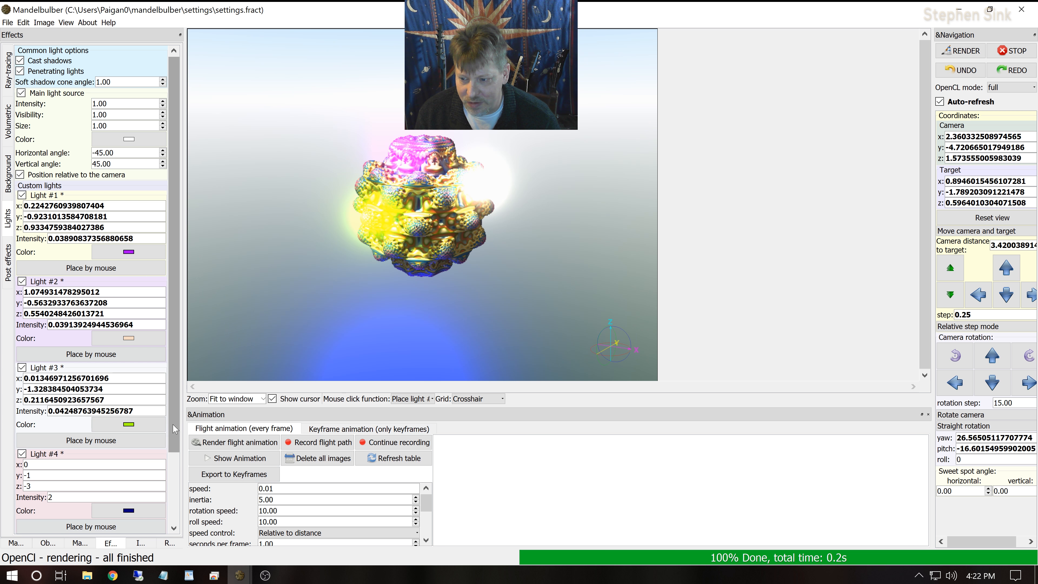
pyautogui.scroll(-4, 143, 447)
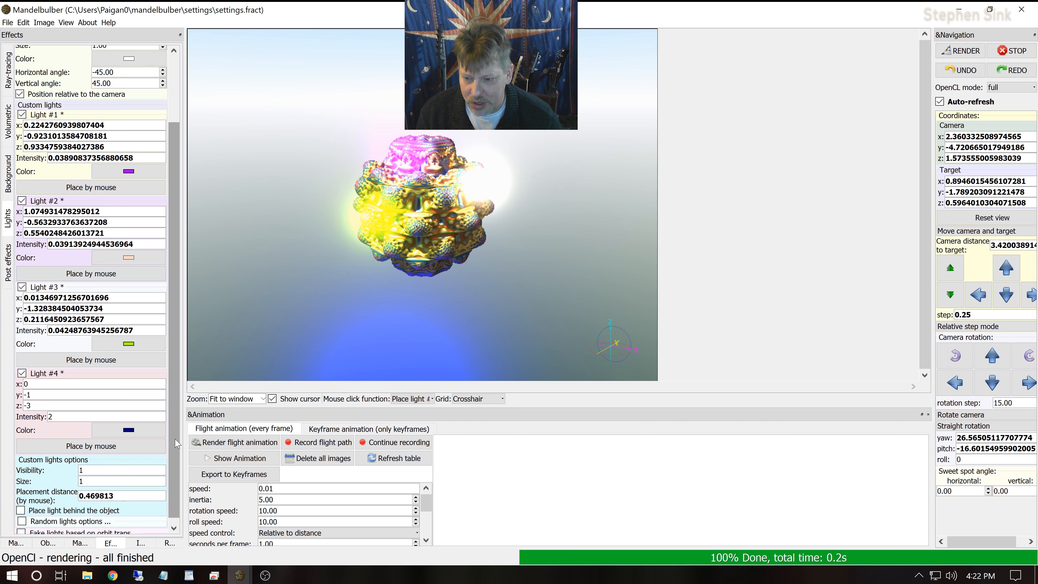
pyautogui.scroll(-1, 169, 485)
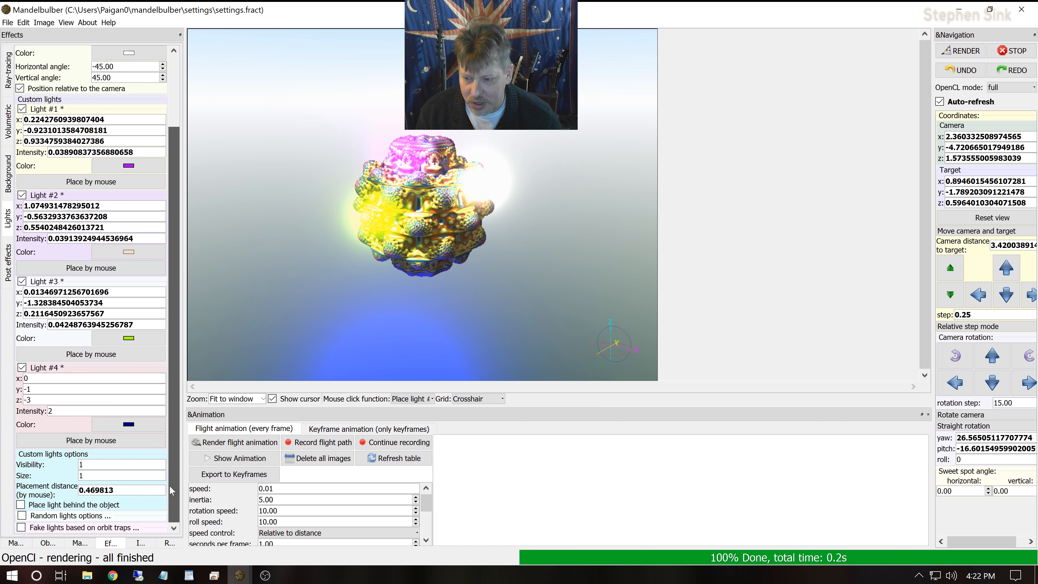
pyautogui.click(68, 440)
pyautogui.click(449, 251)
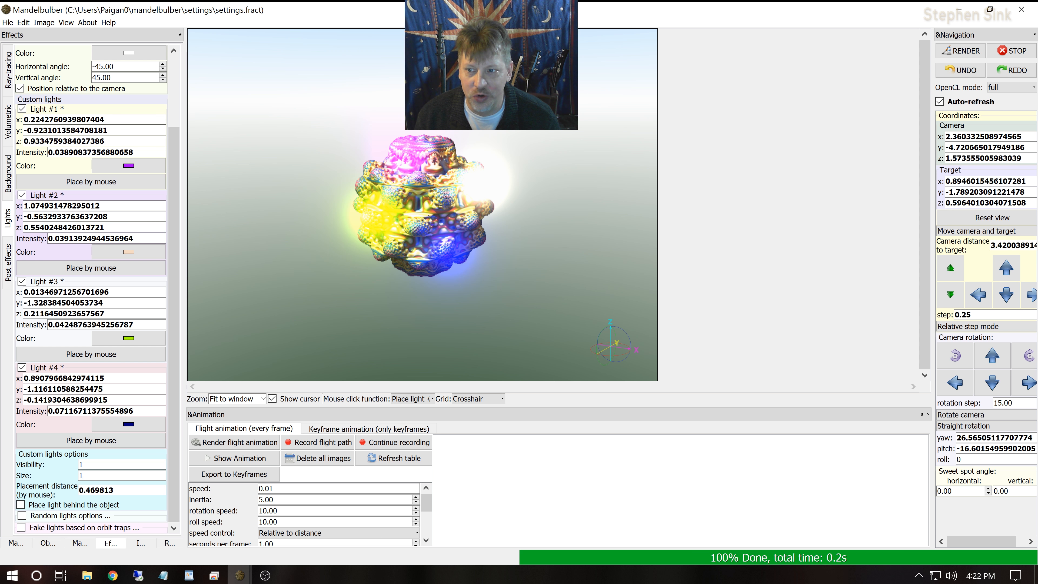
# Step: Double light #1's intensity six times to about 2.49
pyautogui.moveTo(123, 152)
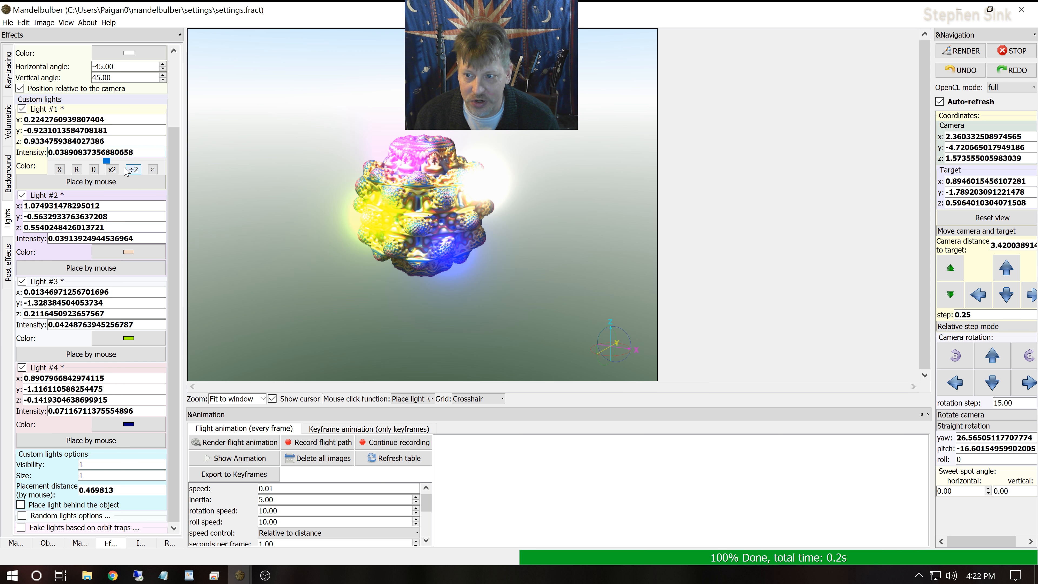
pyautogui.click(112, 169)
pyautogui.click(111, 169)
pyautogui.click(112, 169)
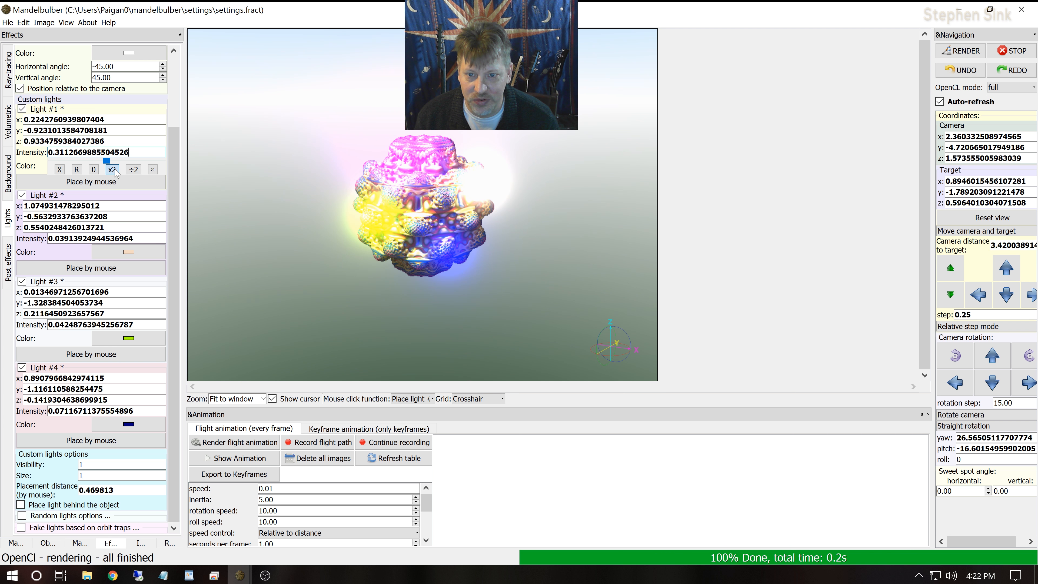
pyautogui.click(112, 169)
pyautogui.click(112, 169)
pyautogui.click(112, 169)
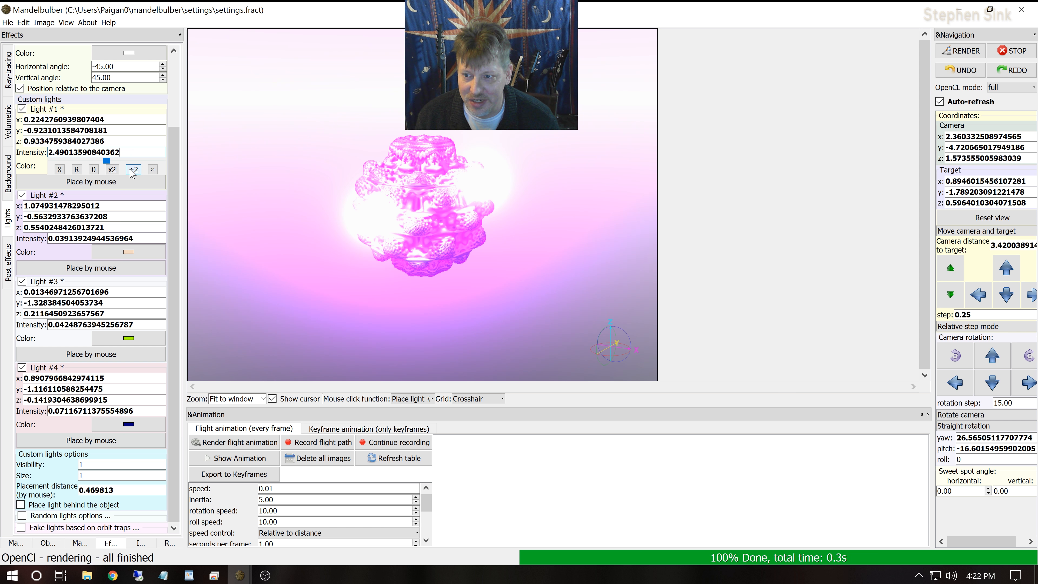
# Step: Reset light #1's intensity to its default and halve it repeatedly down to 0.005078125
pyautogui.rightClick(120, 154)
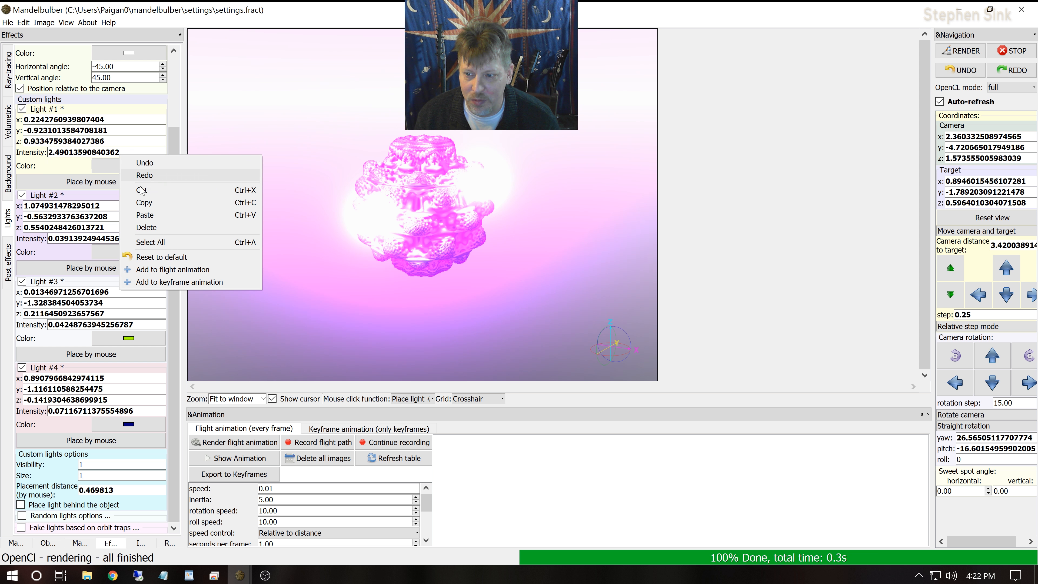
pyautogui.click(156, 257)
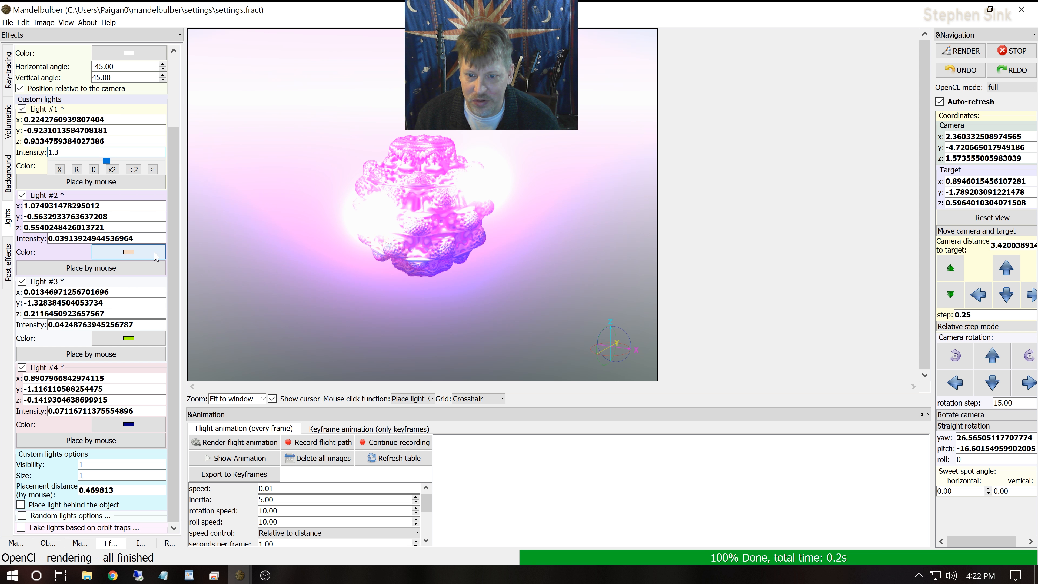
pyautogui.click(133, 170)
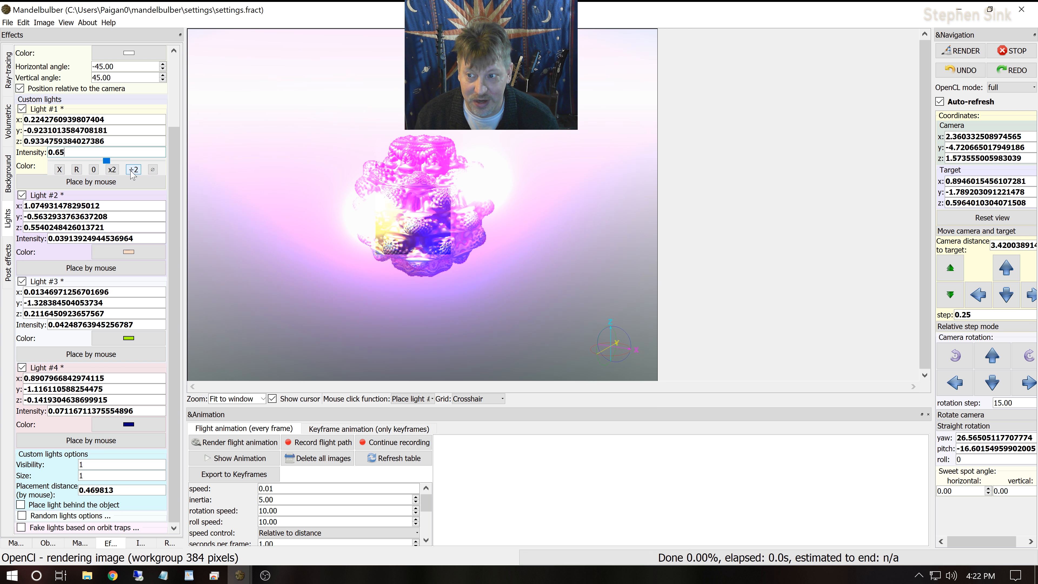
pyautogui.click(133, 170)
pyautogui.click(133, 169)
pyautogui.click(133, 170)
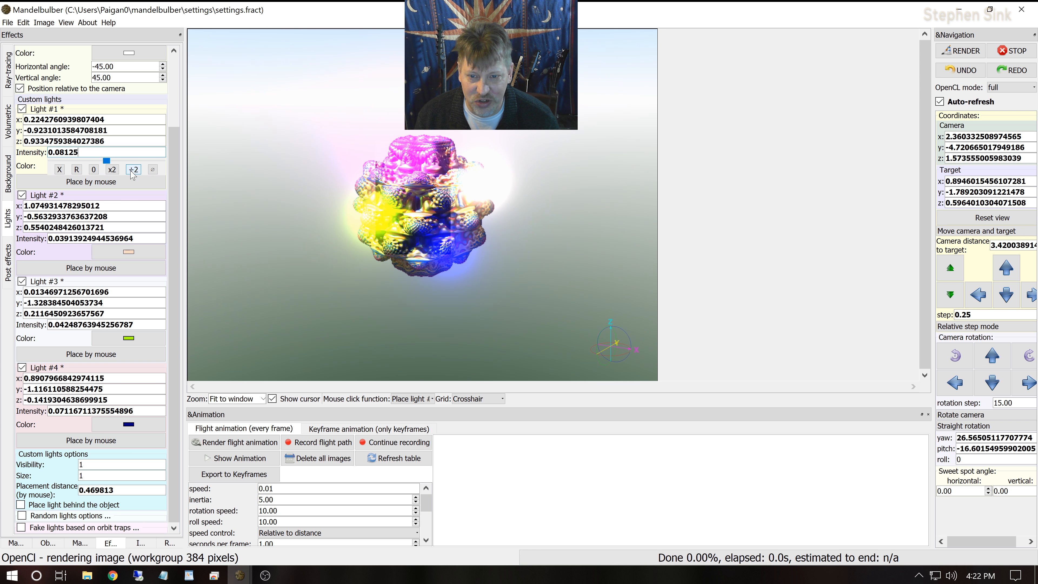
pyautogui.click(133, 170)
pyautogui.click(133, 169)
pyautogui.click(134, 170)
pyautogui.click(133, 170)
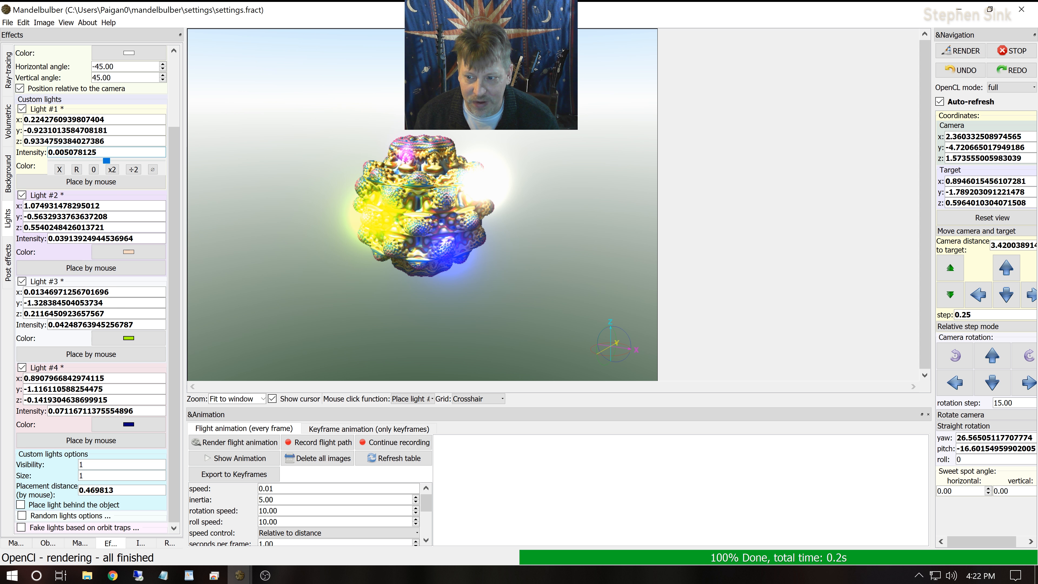
# Step: Halve light #3's intensity three times to about 0.0053
pyautogui.click(92, 324)
pyautogui.click(133, 341)
pyautogui.click(133, 342)
pyautogui.click(133, 342)
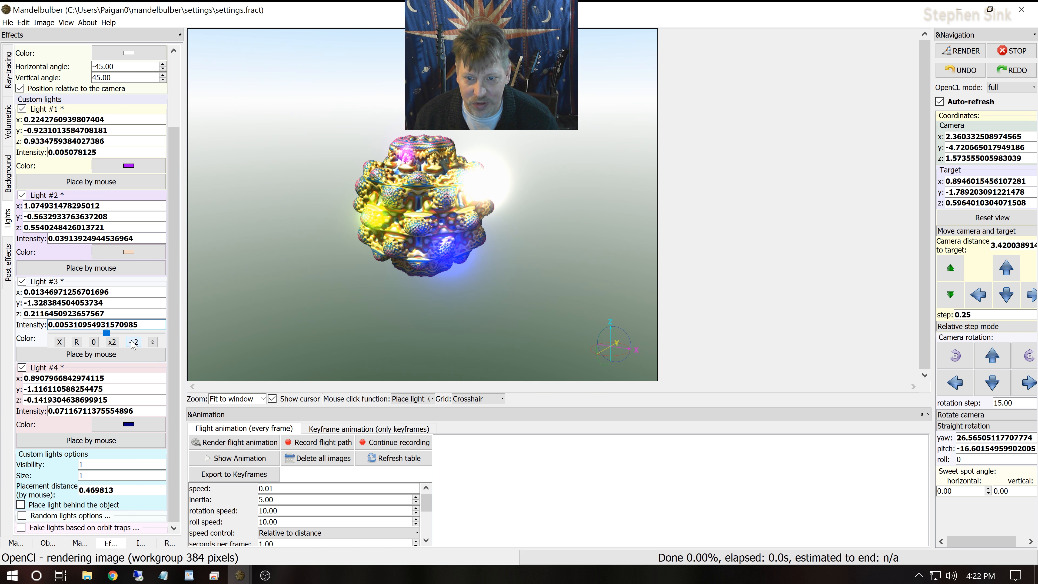
# Step: Halve light #4's intensity twice to about 0.0178
pyautogui.click(91, 411)
pyautogui.click(133, 428)
pyautogui.click(133, 427)
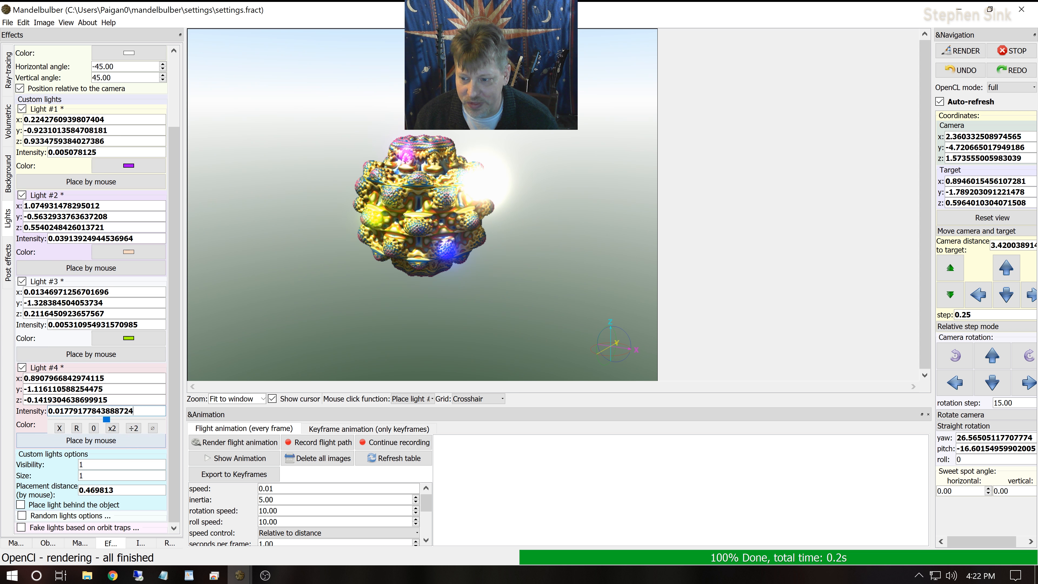
# Step: Halve light #2's intensity repeatedly down to about 0.0049
pyautogui.click(110, 490)
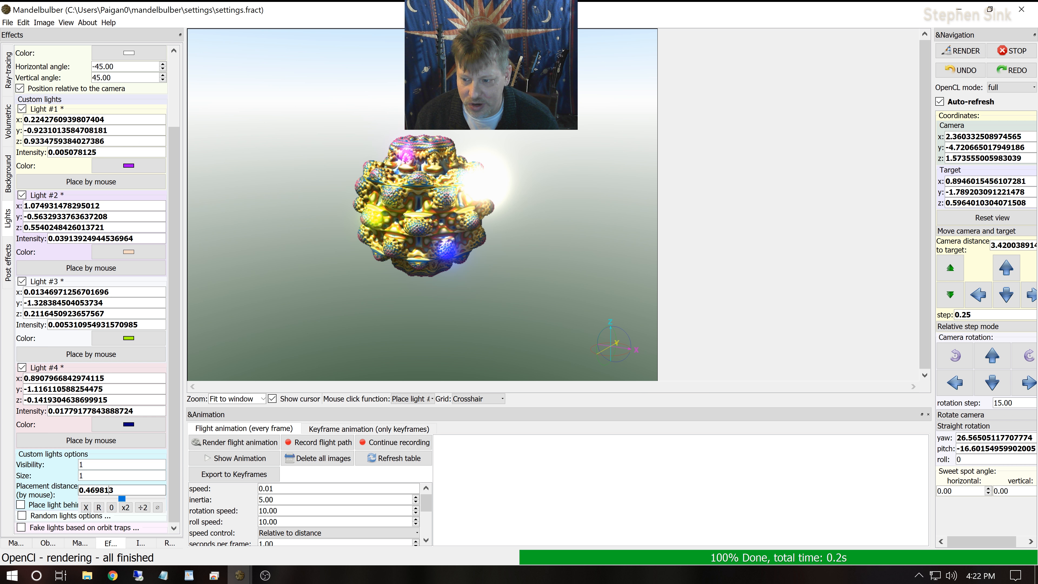
pyautogui.click(30, 466)
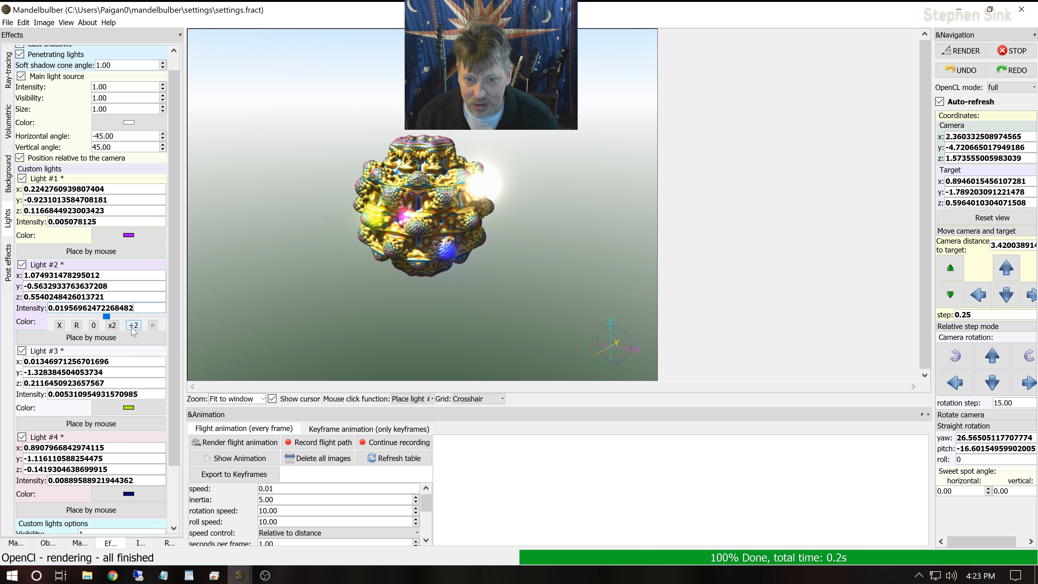
pyautogui.click(131, 327)
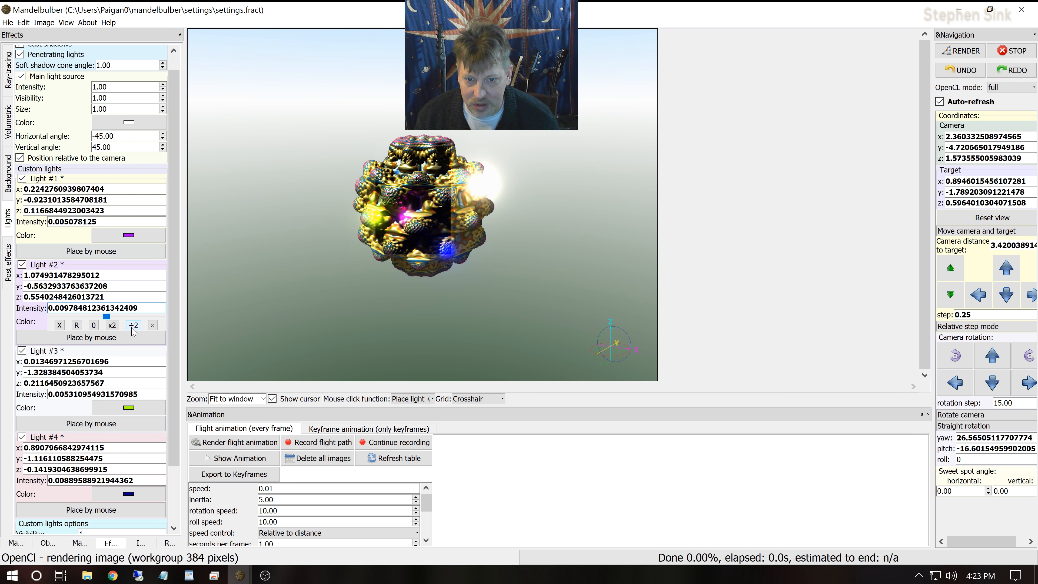
pyautogui.click(132, 328)
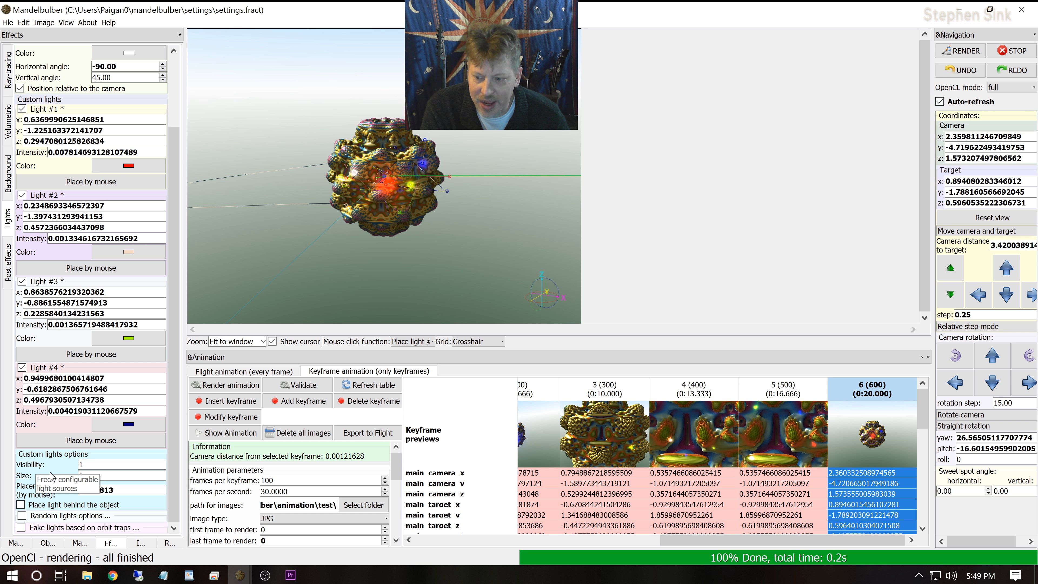
# Step: Raise the custom lights' shared visibility to 64 by repeated doubling and halve it back to 1
pyautogui.click(95, 465)
pyautogui.click(125, 482)
pyautogui.click(125, 481)
pyautogui.click(125, 482)
pyautogui.click(125, 482)
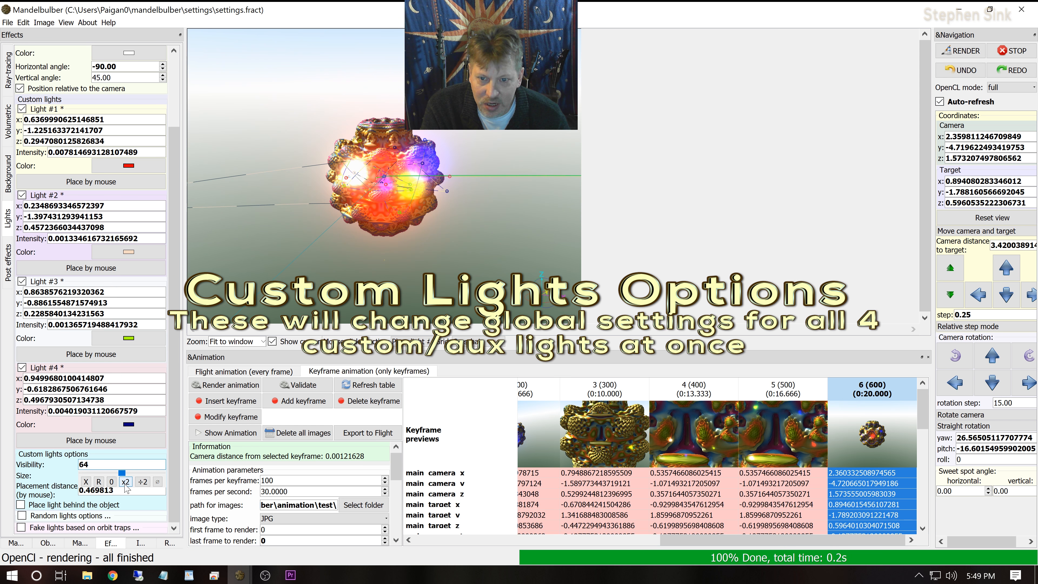
pyautogui.click(139, 482)
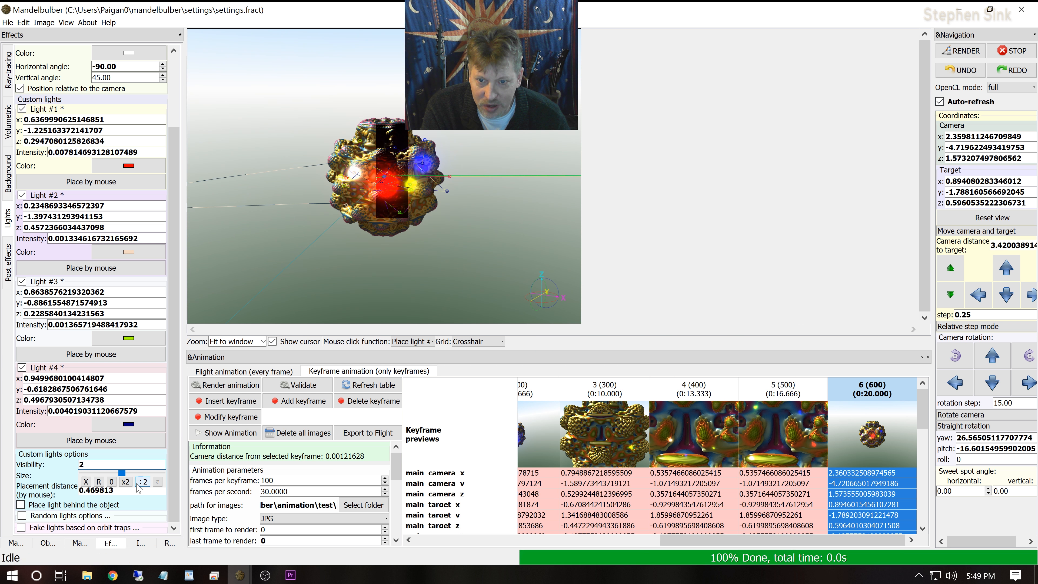
pyautogui.click(137, 483)
pyautogui.click(27, 478)
# Step: Double the custom lights' shared size repeatedly
pyautogui.click(107, 475)
pyautogui.click(125, 496)
pyautogui.click(124, 497)
pyautogui.click(125, 496)
pyautogui.click(125, 496)
pyautogui.click(125, 496)
pyautogui.click(124, 496)
# Step: Halve the custom lights' shared size down to 0.5 and double it once
pyautogui.click(143, 492)
pyautogui.click(143, 493)
pyautogui.click(143, 493)
pyautogui.click(142, 493)
pyautogui.click(148, 495)
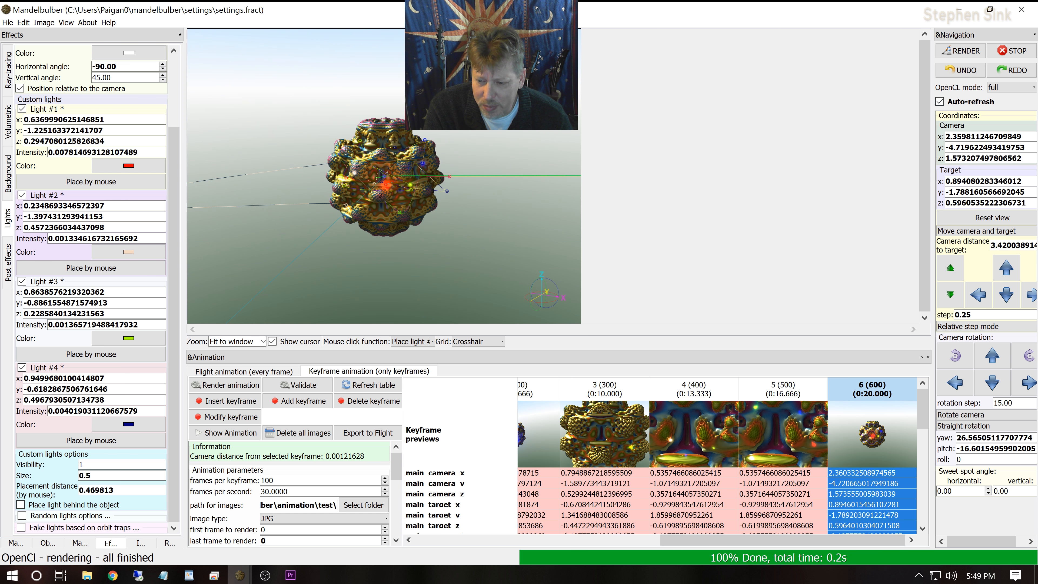
pyautogui.click(97, 474)
pyautogui.click(126, 493)
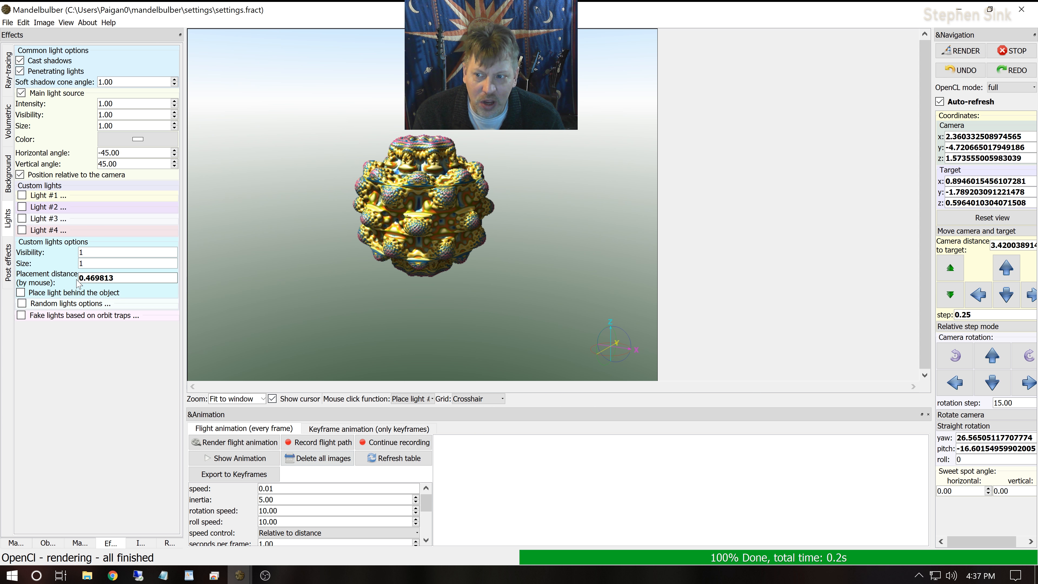
# Step: Enable light #1 and place it by mouse over the upper middle of the fractal
pyautogui.click(22, 195)
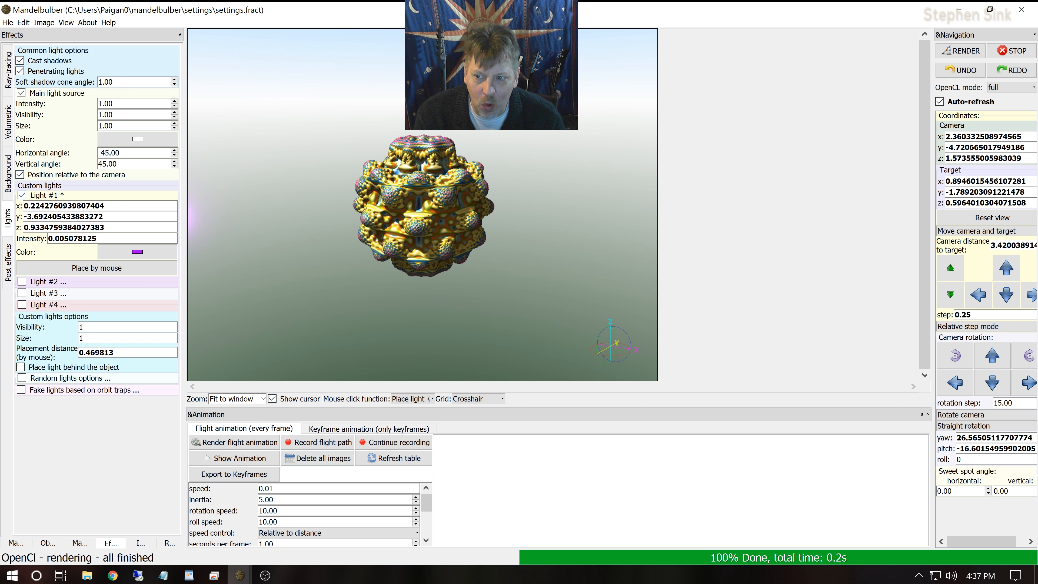
pyautogui.click(114, 272)
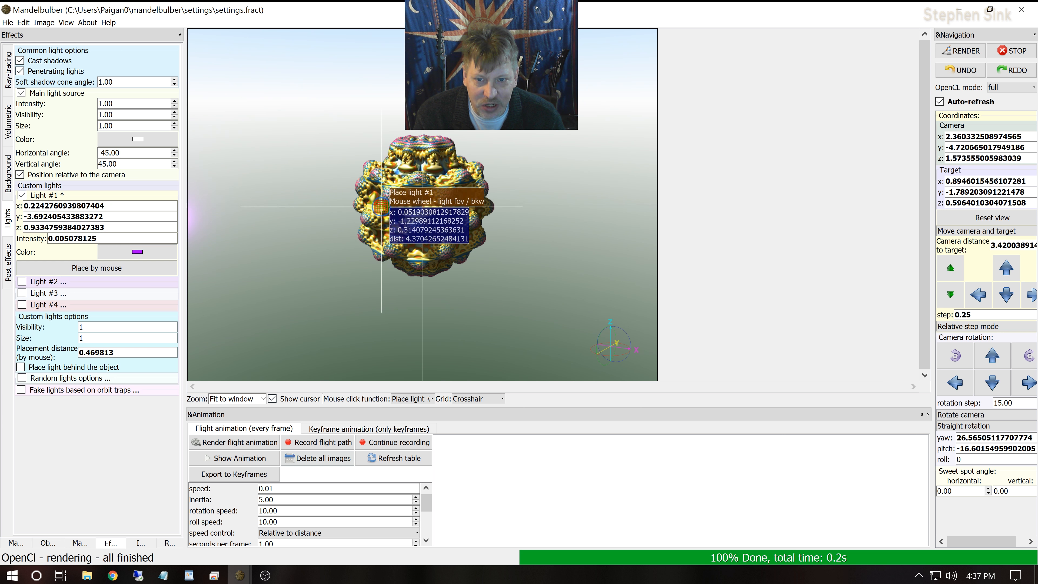
pyautogui.click(420, 181)
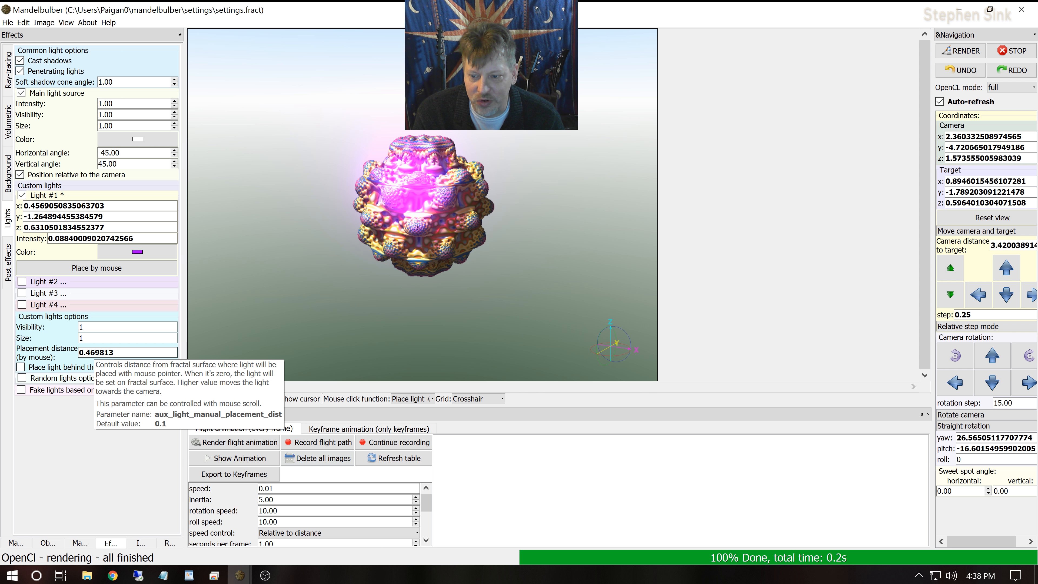
# Step: Double the mouse placement distance four times to 7.517008 and place light #1 over the fractal's upper part
pyautogui.click(114, 352)
pyautogui.click(131, 370)
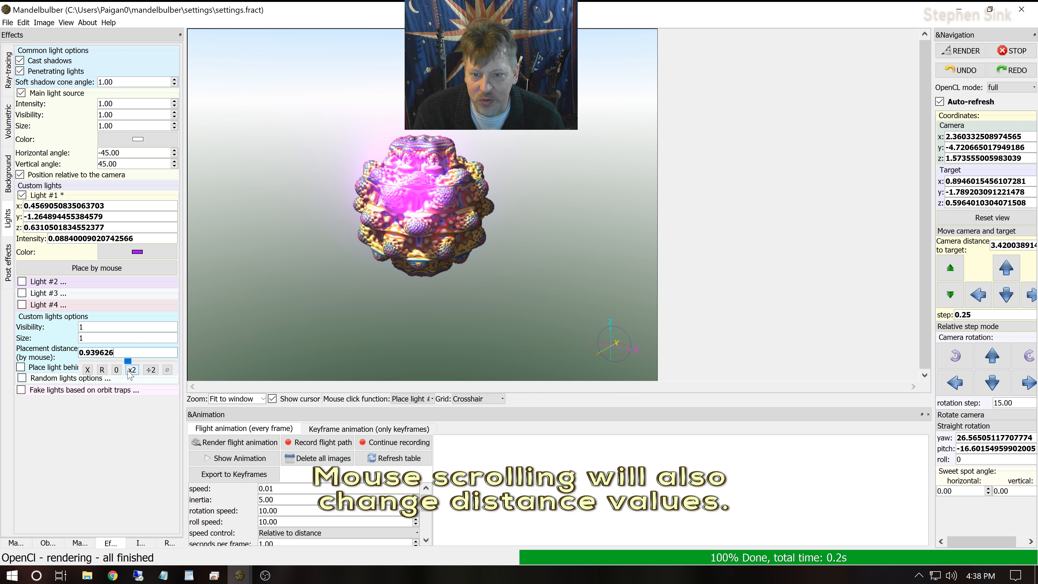
pyautogui.click(131, 370)
pyautogui.click(131, 370)
pyautogui.click(131, 370)
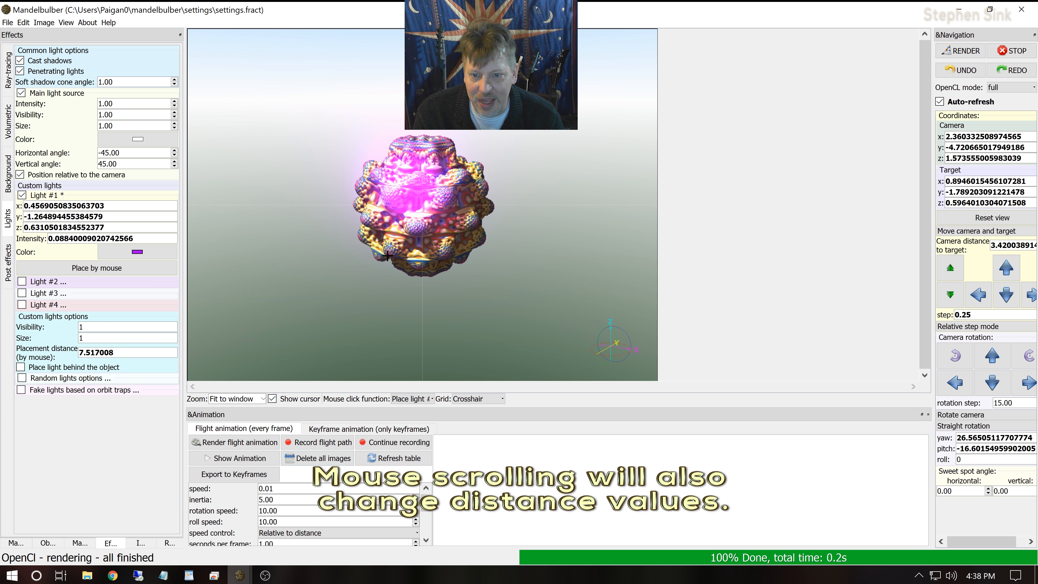
pyautogui.click(457, 169)
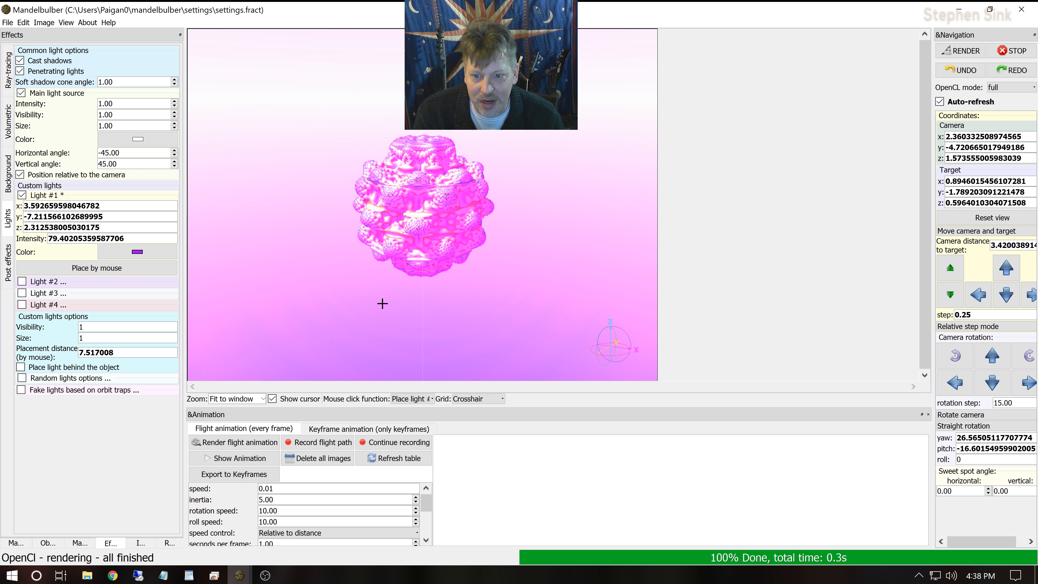
# Step: Set the mouse placement distance to 0 and place light #1 at three spots on the fractal's surface
pyautogui.moveTo(102, 354)
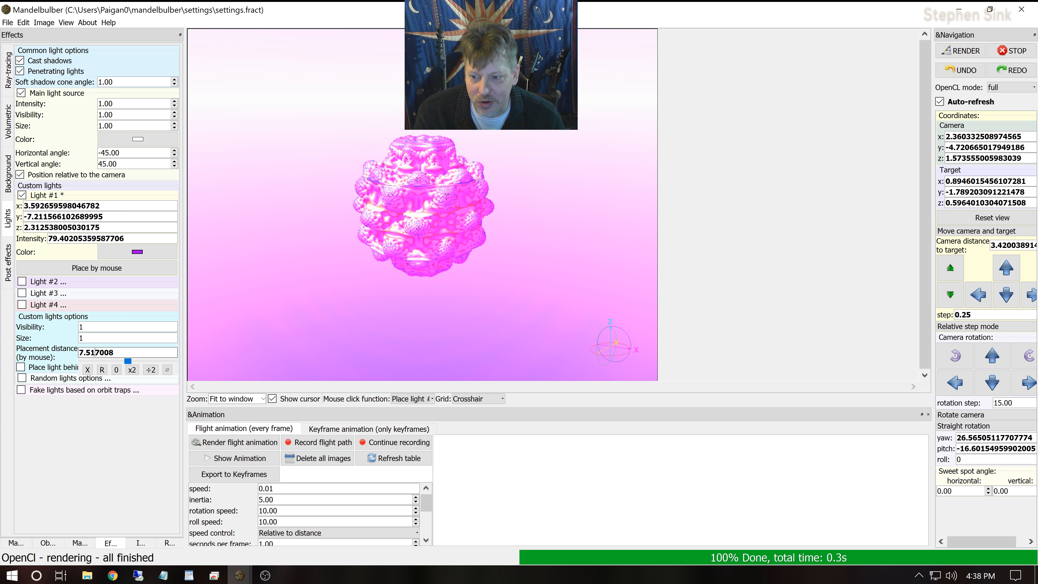
pyautogui.click(131, 370)
pyautogui.click(131, 369)
pyautogui.hotkey('ctrl', 'a')
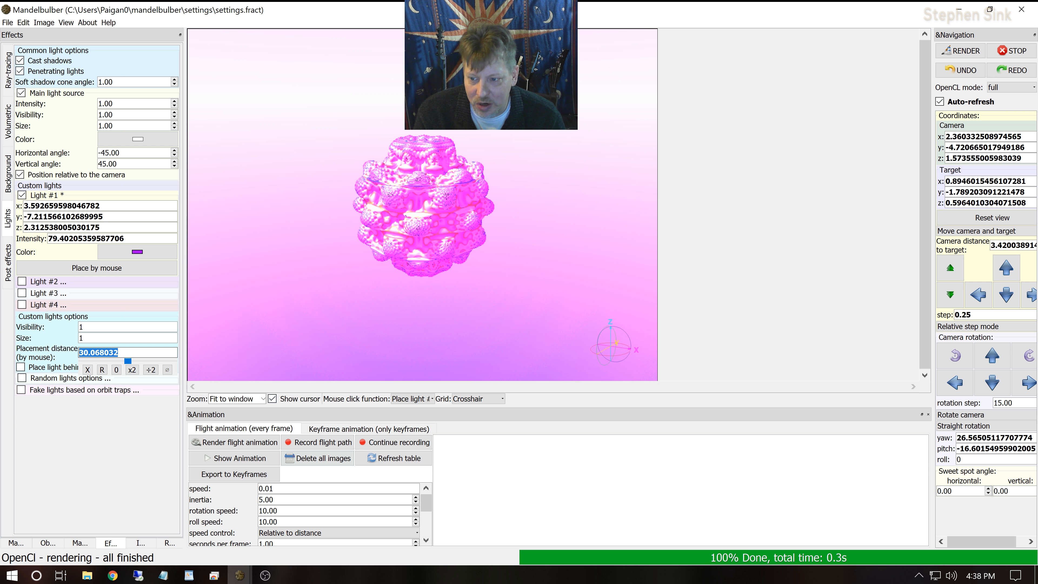
pyautogui.write('1e-15')
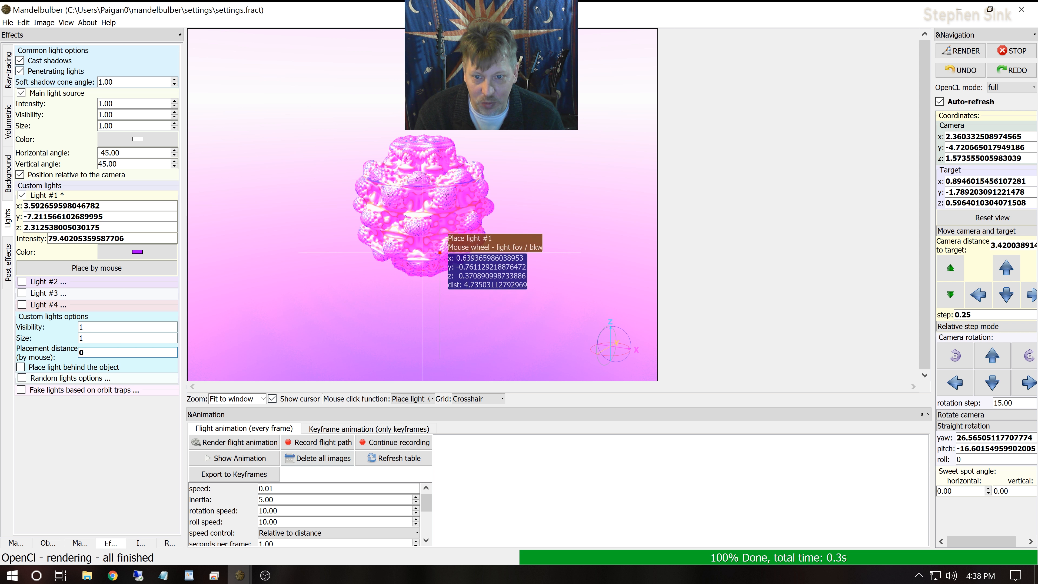
pyautogui.click(430, 216)
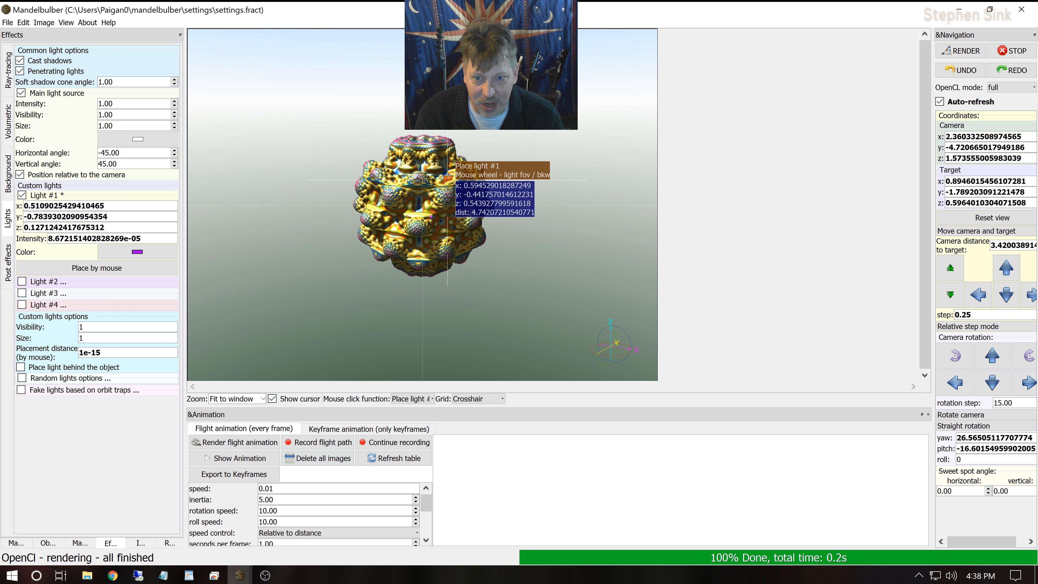
pyautogui.click(448, 192)
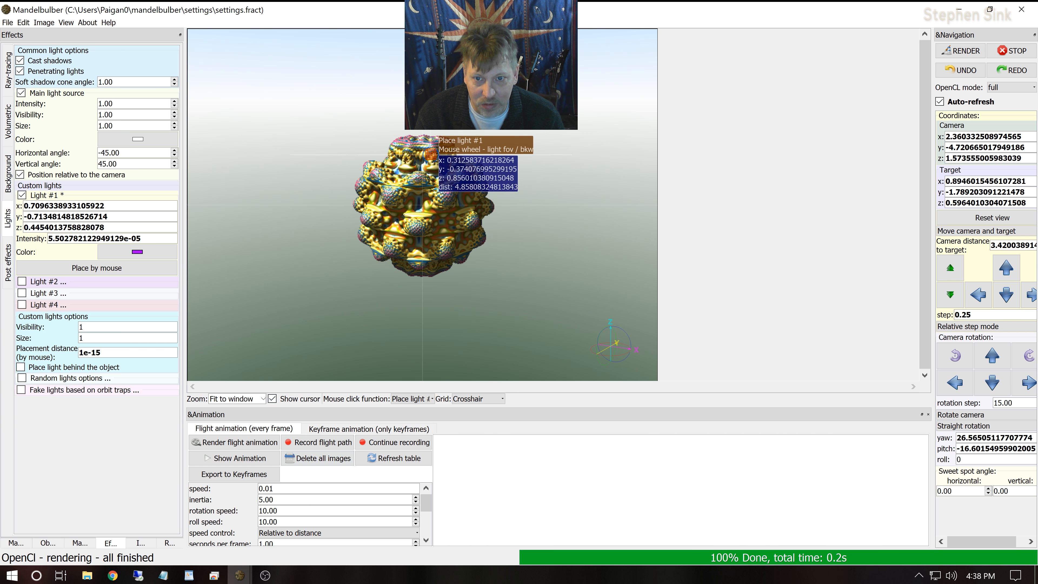
pyautogui.click(427, 142)
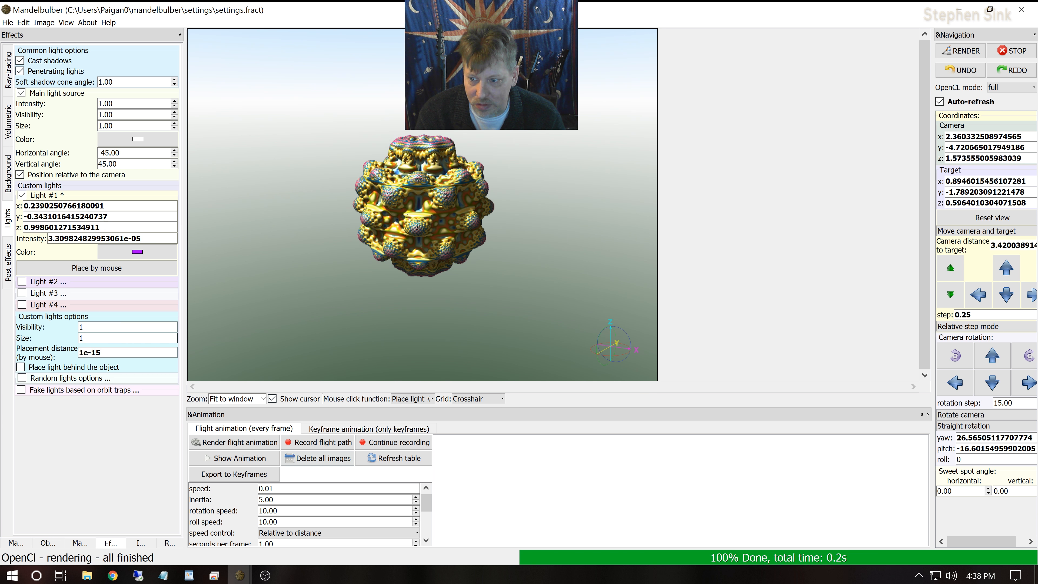
# Step: Double the placement distance three times to about 8e-15 and place light #1 twice on the fractal's upper middle
pyautogui.click(132, 353)
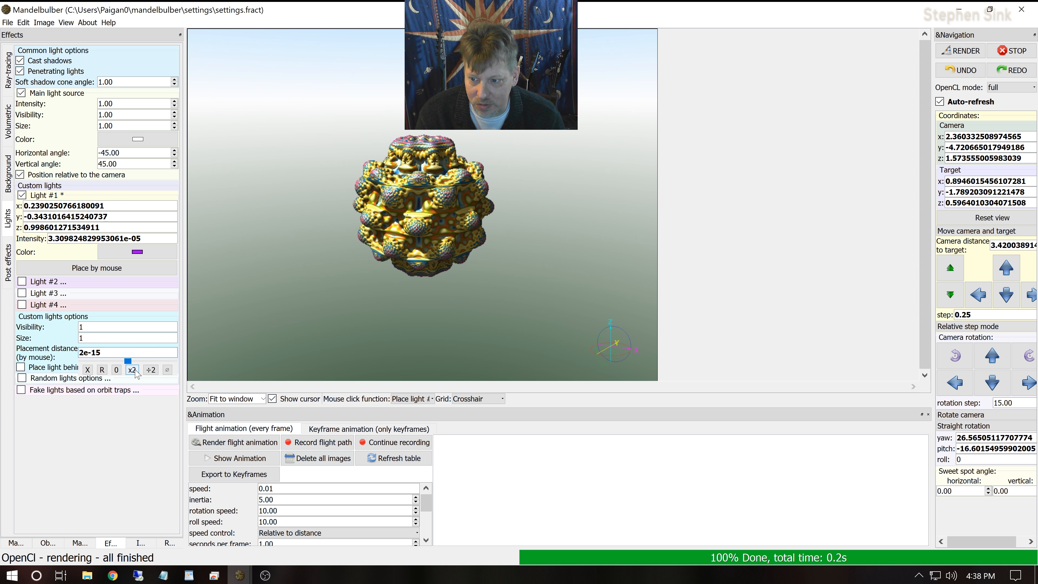
pyautogui.click(135, 371)
pyautogui.click(136, 370)
pyautogui.click(427, 177)
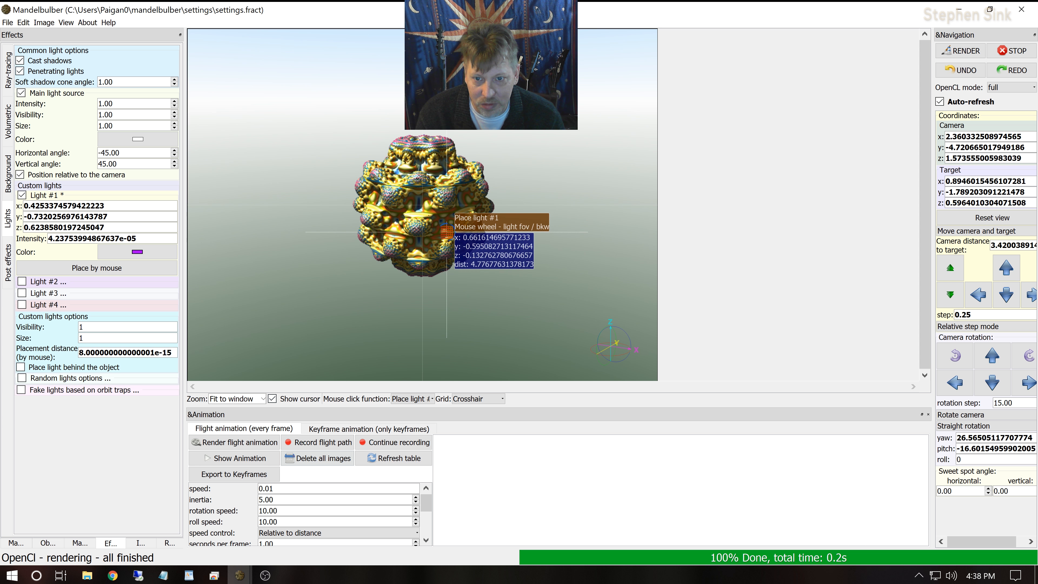
pyautogui.click(418, 185)
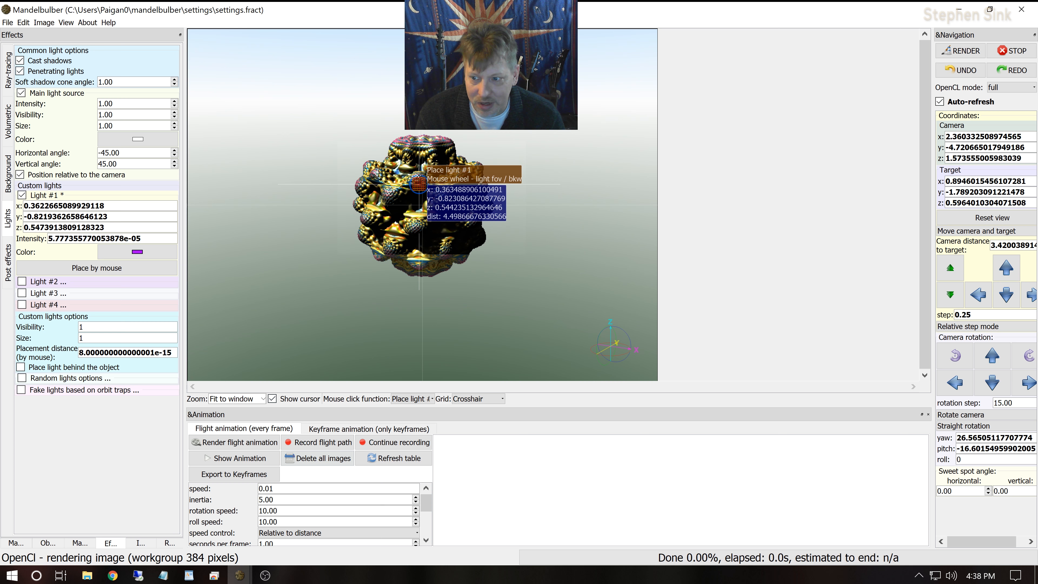
# Step: Reset the mouse placement distance to its default of 0.1 and place light #1 on the fractal
pyautogui.click(99, 352)
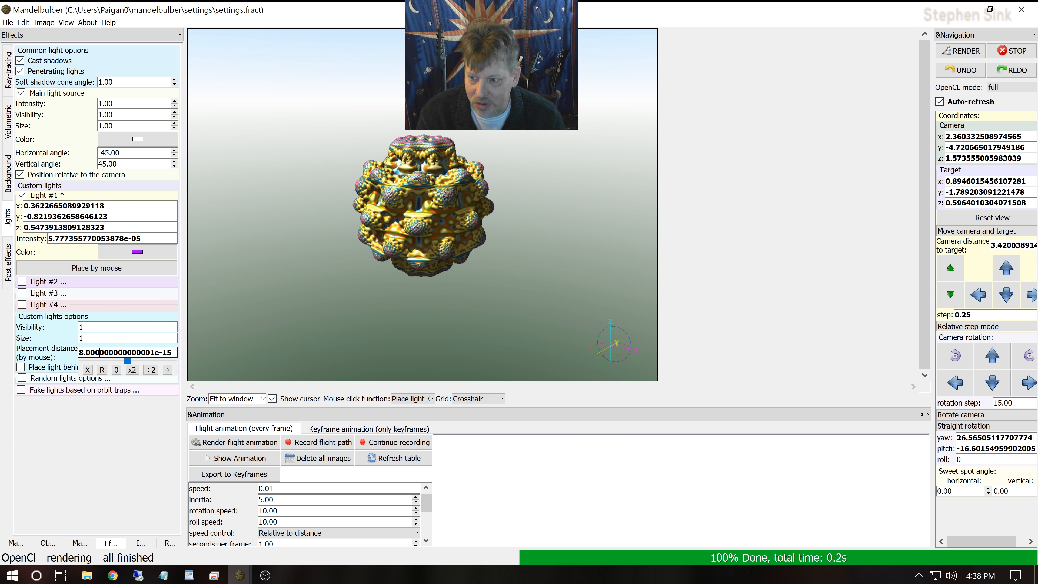
pyautogui.rightClick(104, 351)
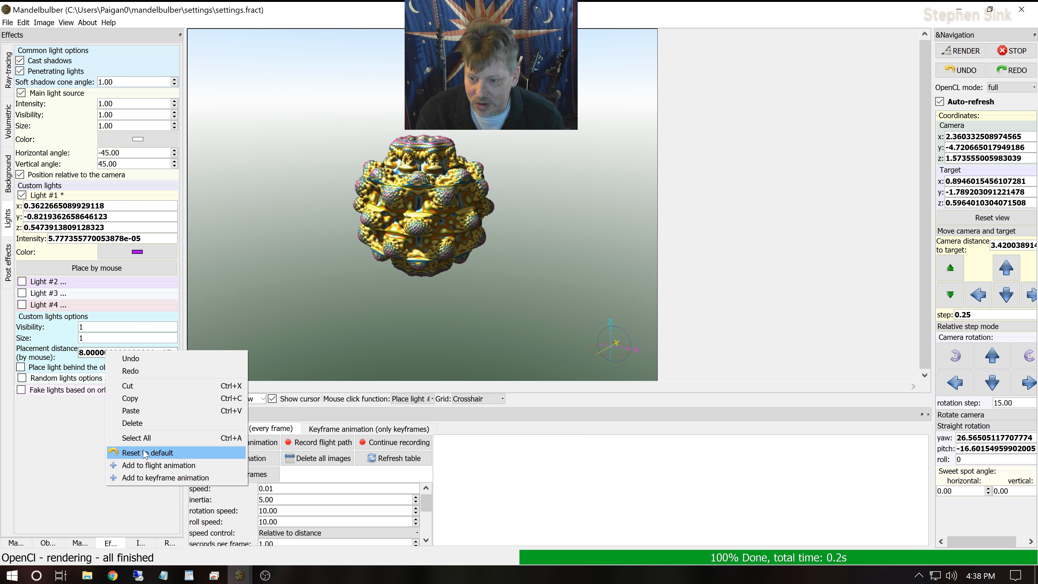
pyautogui.click(130, 453)
pyautogui.click(433, 199)
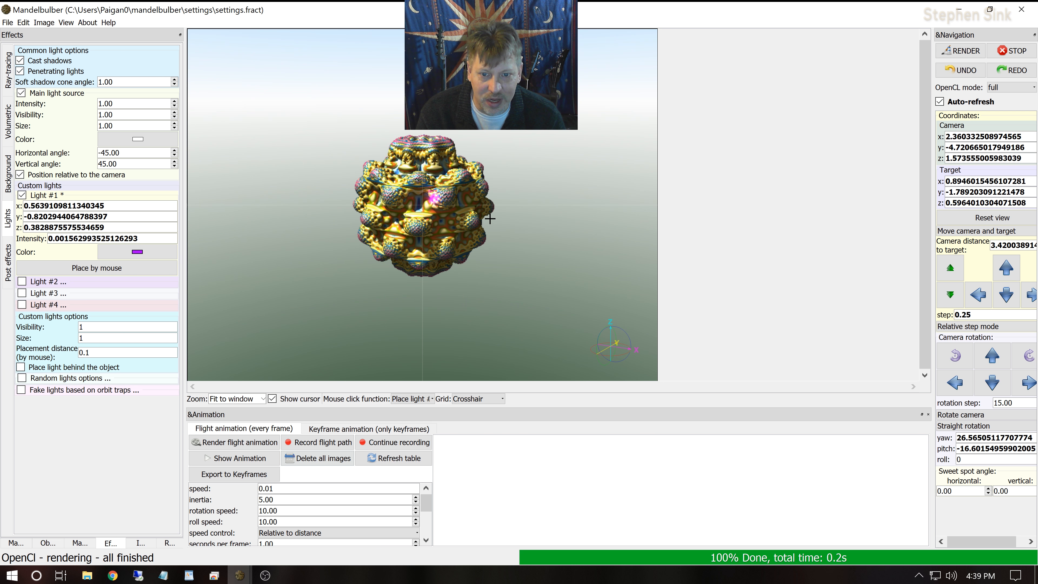
pyautogui.click(467, 223)
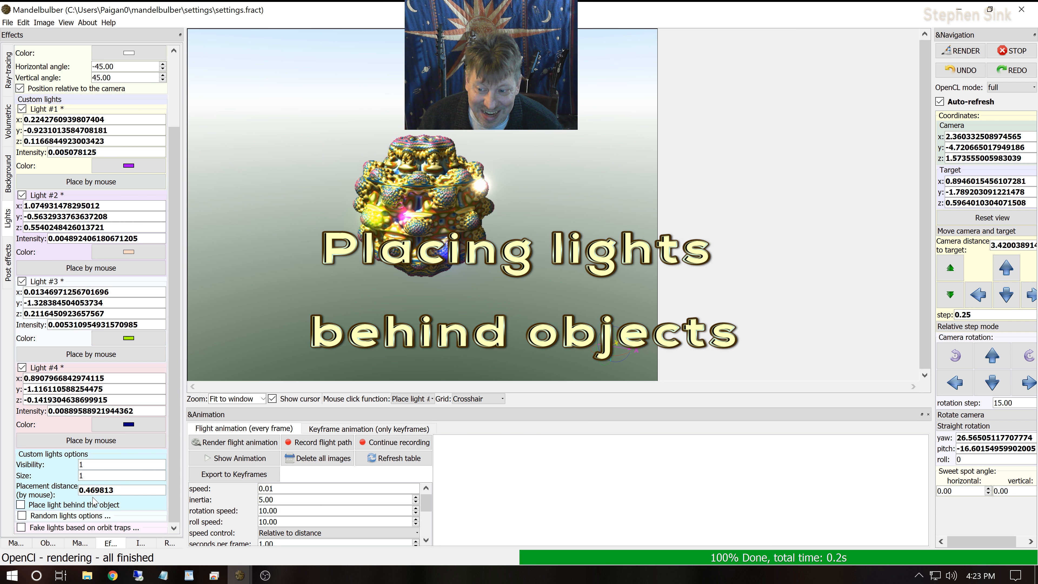
# Step: Turn on placing lights behind the object and place light #4 at two spots behind the fractal
pyautogui.click(20, 506)
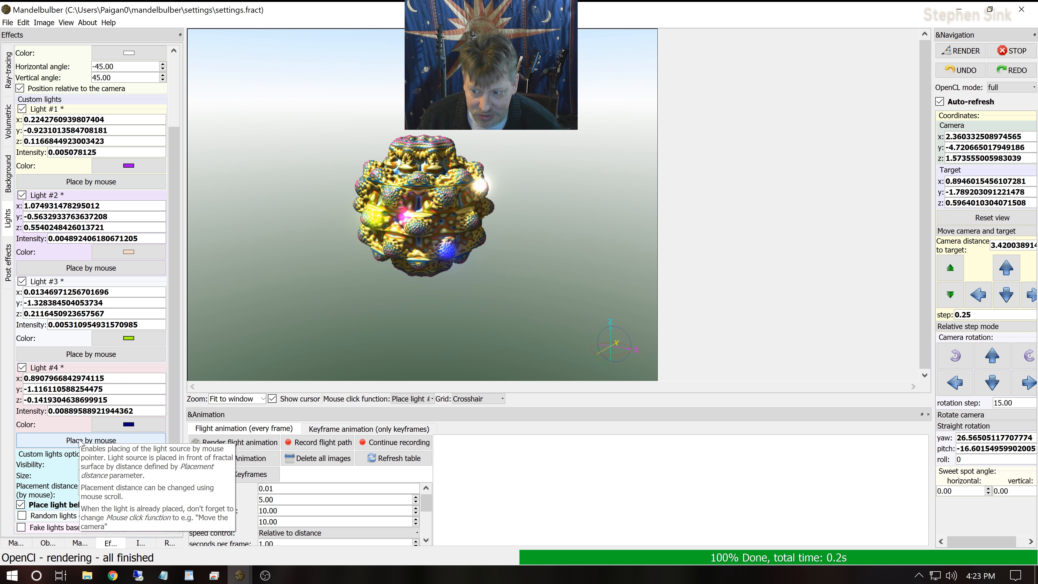
pyautogui.click(118, 441)
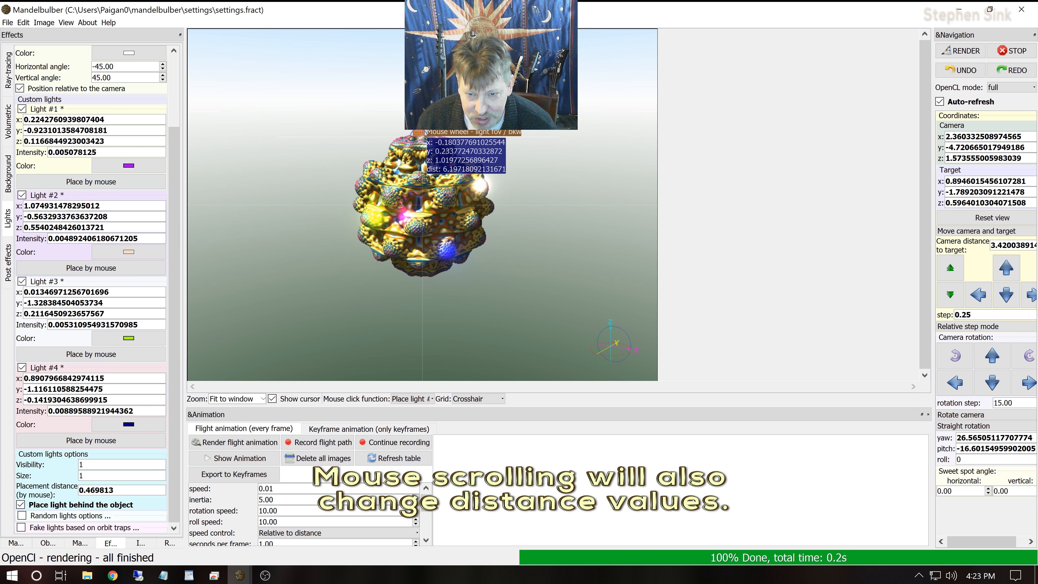
pyautogui.click(417, 134)
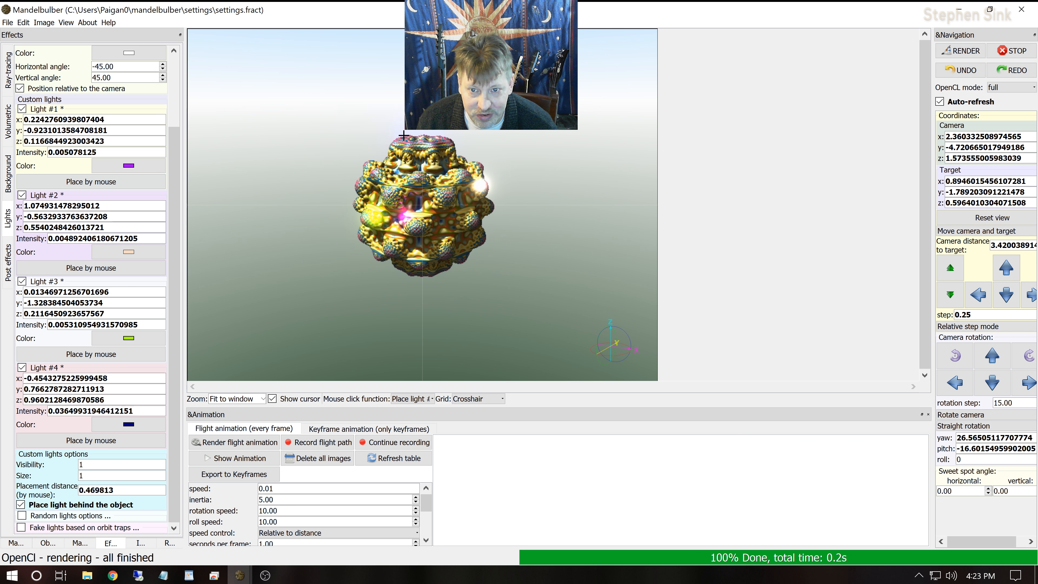
pyautogui.click(530, 225)
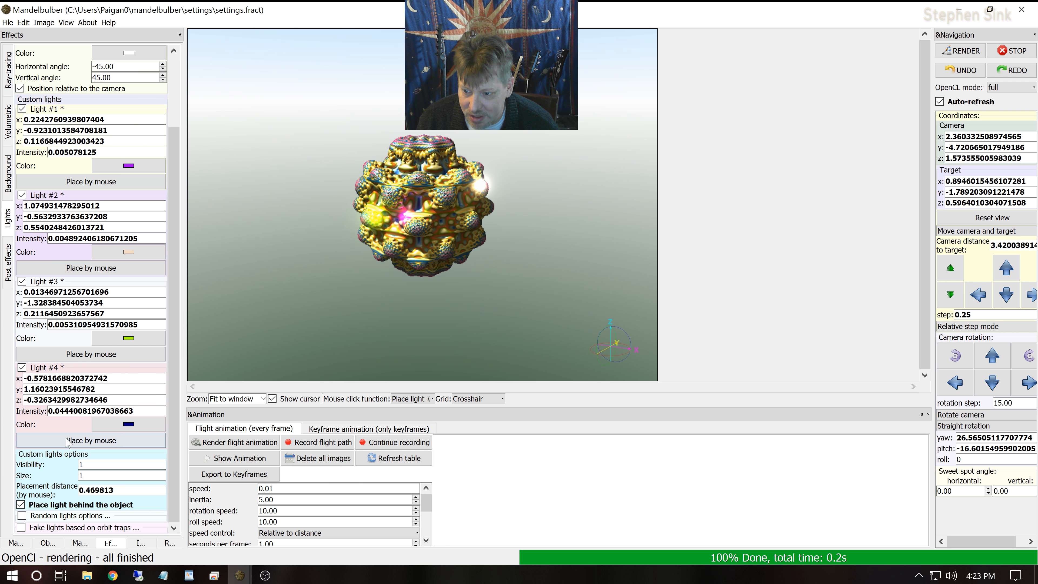
# Step: Turn off placing lights behind the object and place light #4 in front of the fractal's top
pyautogui.click(21, 504)
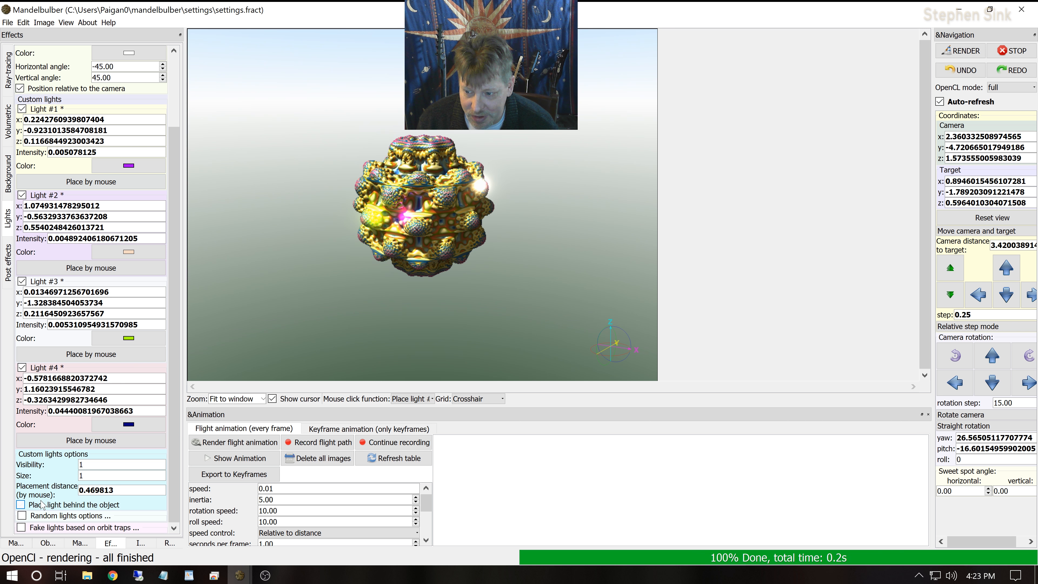
pyautogui.click(398, 148)
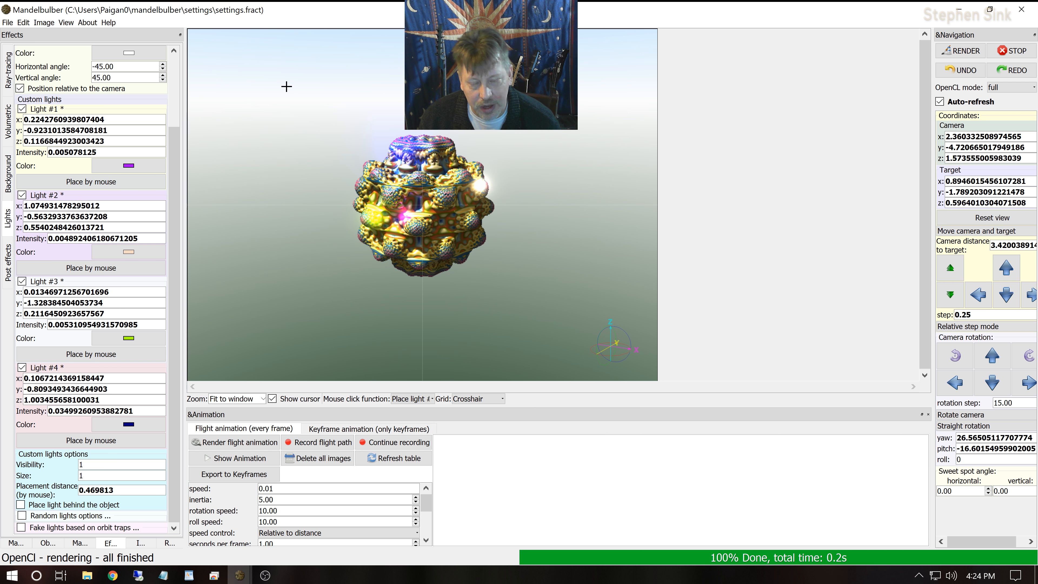
pyautogui.click(100, 205)
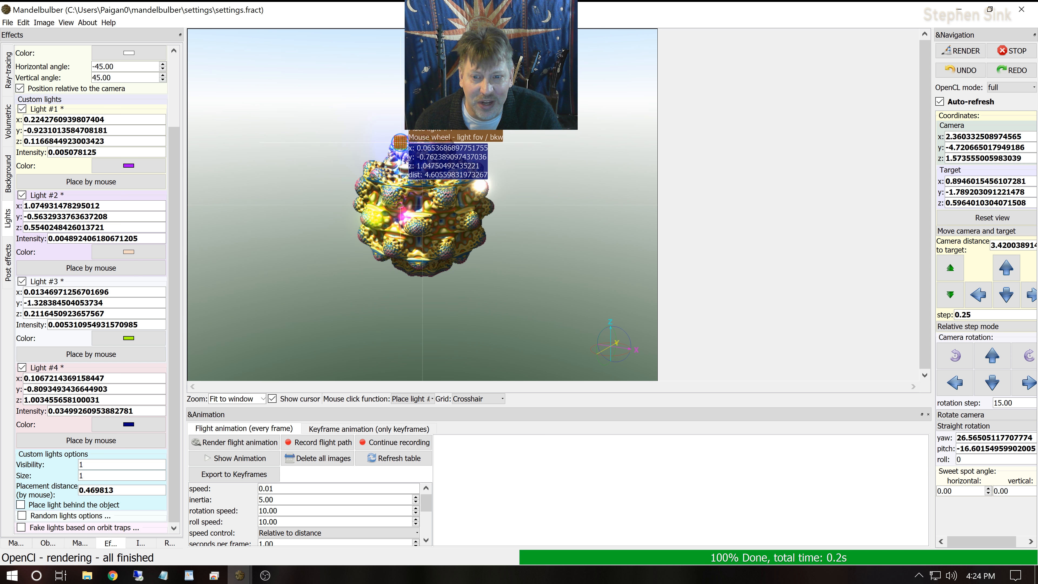
pyautogui.click(411, 152)
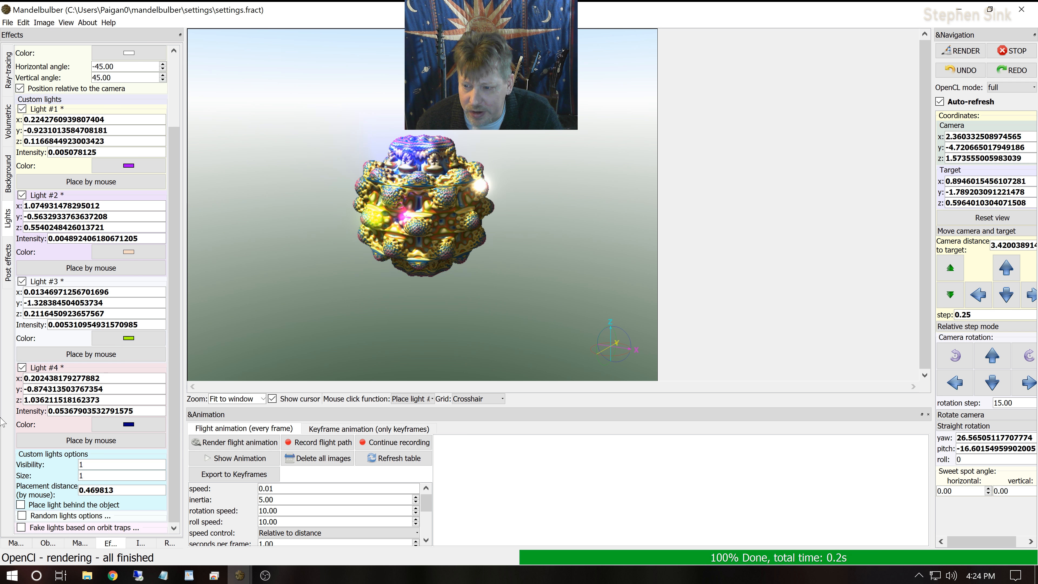
# Step: Double light #1's y coordinate twice to about -3.69 and its z coordinate three times to about 0.933
pyautogui.click(102, 148)
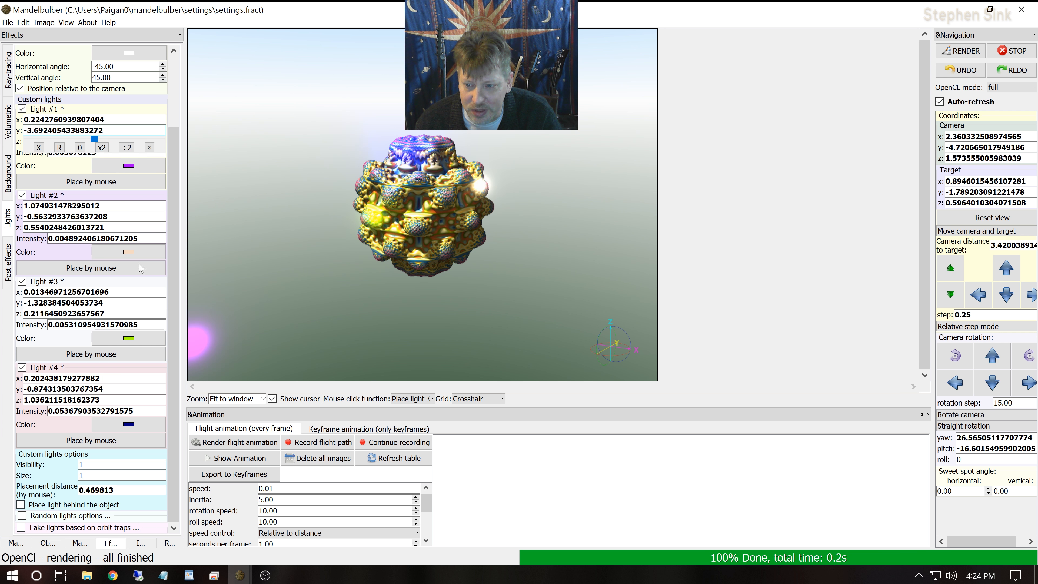
pyautogui.click(102, 147)
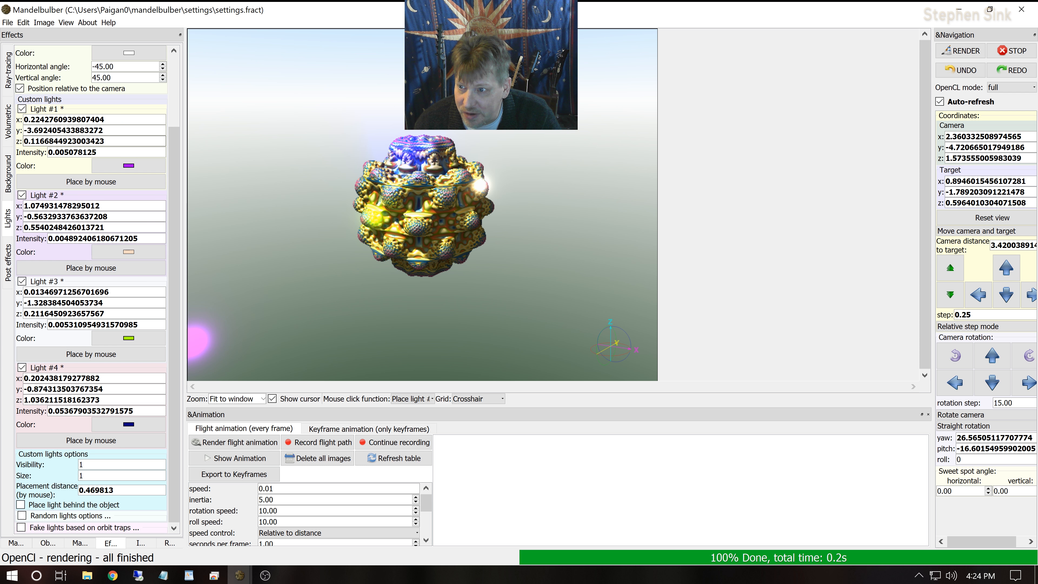
pyautogui.click(98, 141)
pyautogui.click(101, 158)
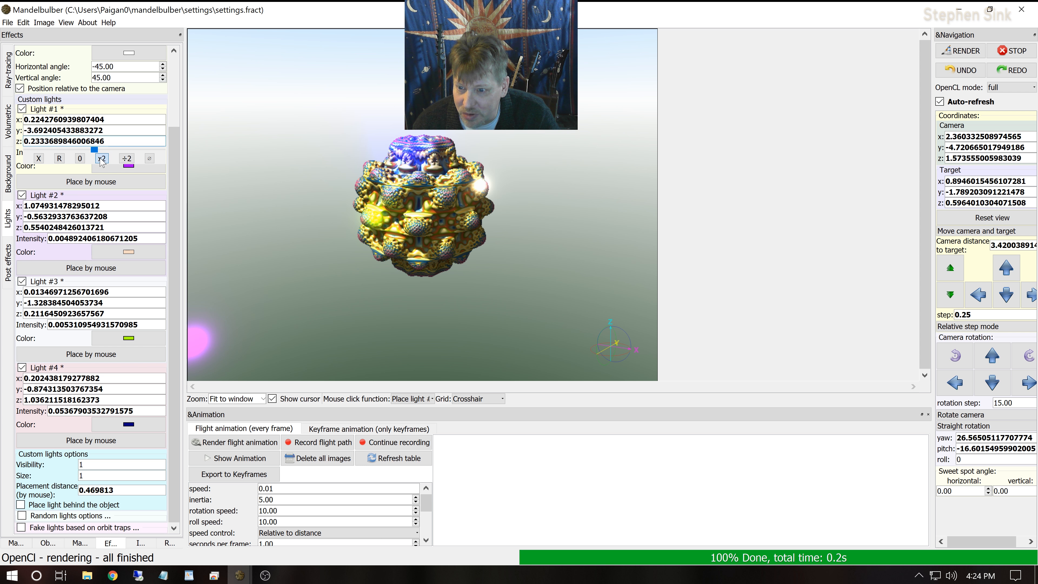
pyautogui.click(102, 158)
pyautogui.click(101, 159)
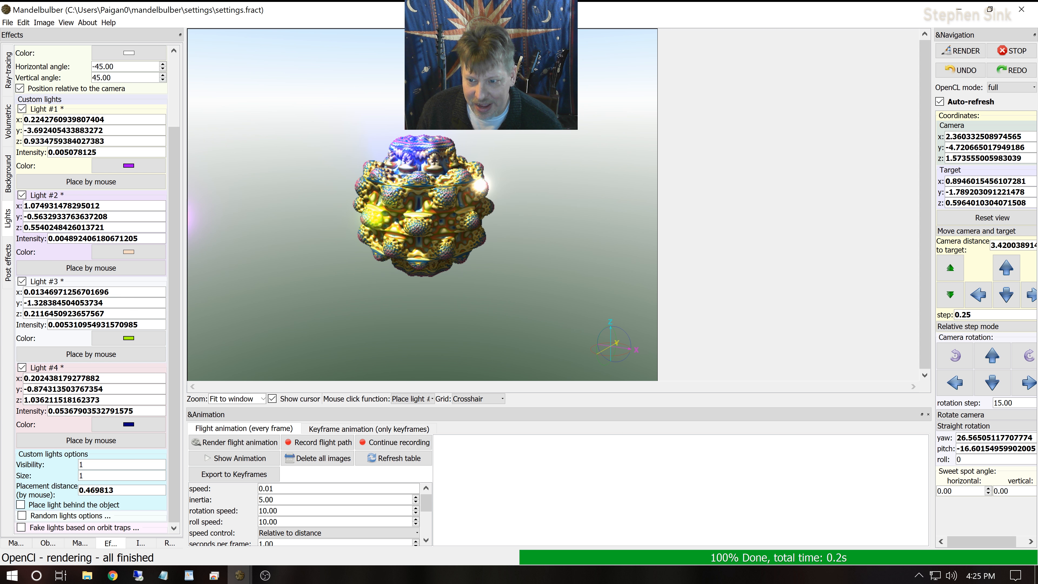
# Step: Turn the main light source off and back on to compare the fractal's lighting
pyautogui.moveTo(174, 306); pyautogui.dragTo(162, 102)
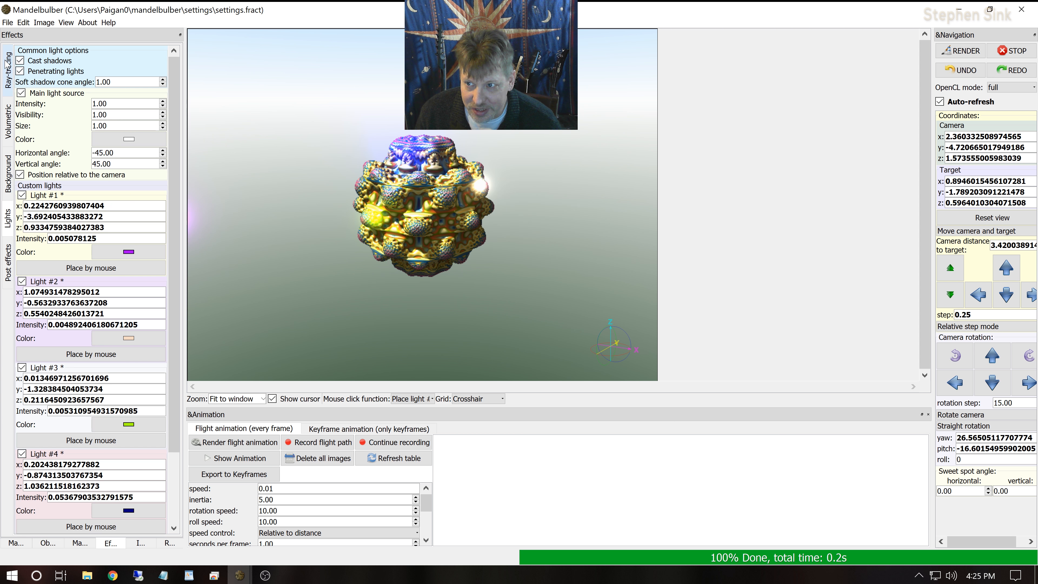
pyautogui.click(21, 93)
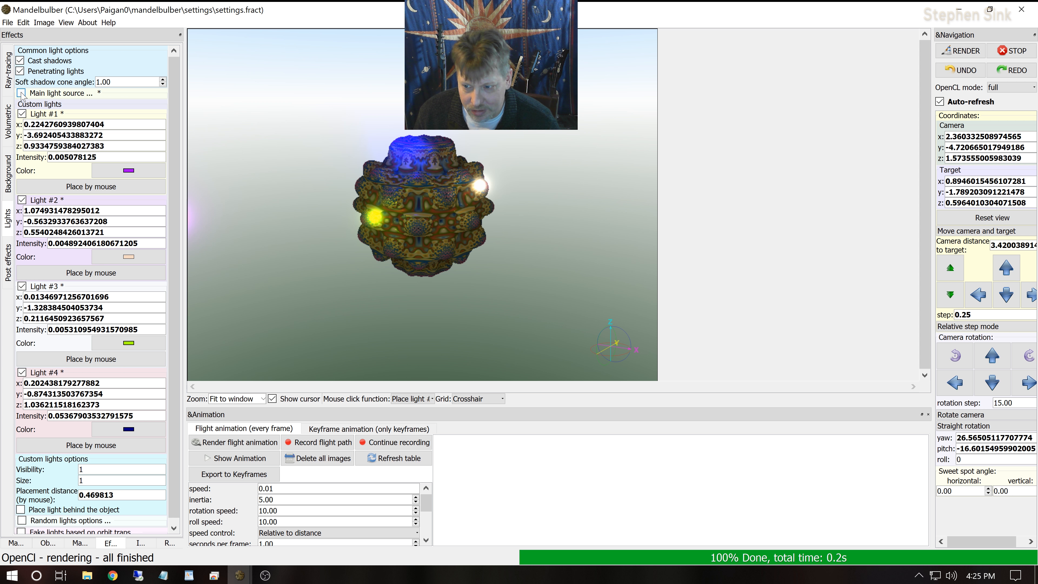
pyautogui.click(22, 93)
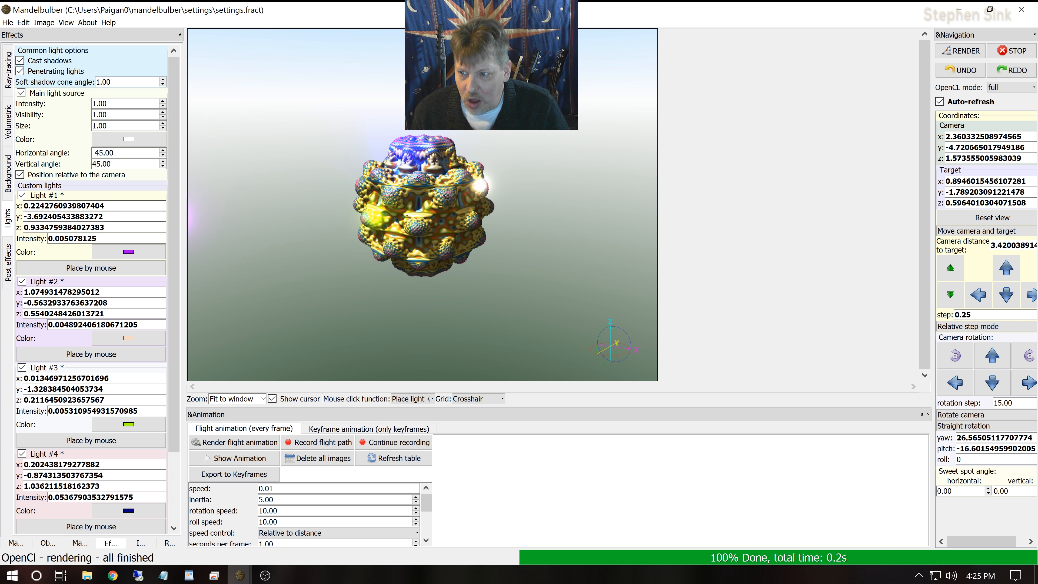
# Step: Turn off custom lights #1 through #4 and the main light source
pyautogui.click(22, 195)
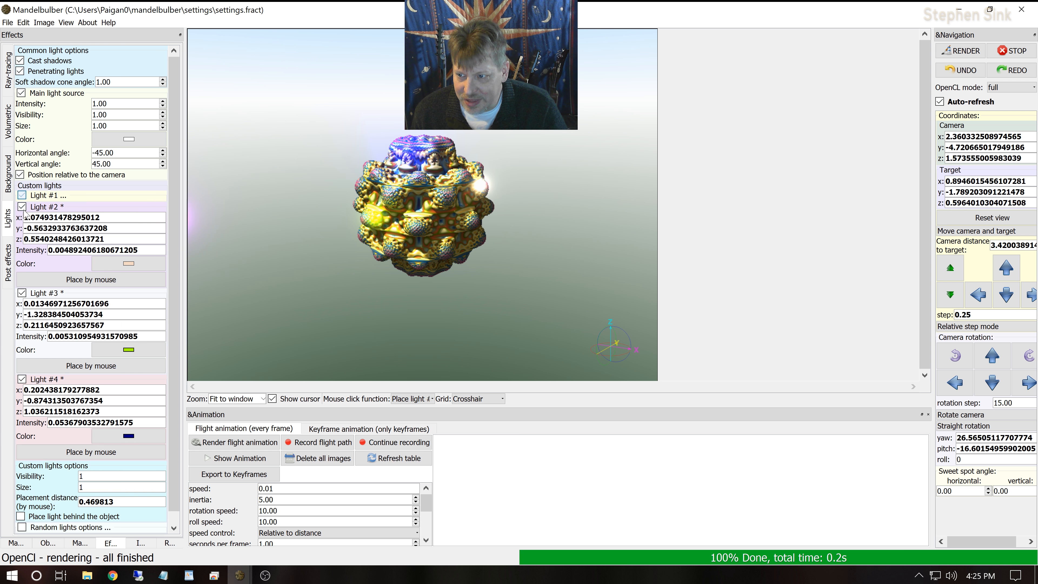
pyautogui.click(22, 292)
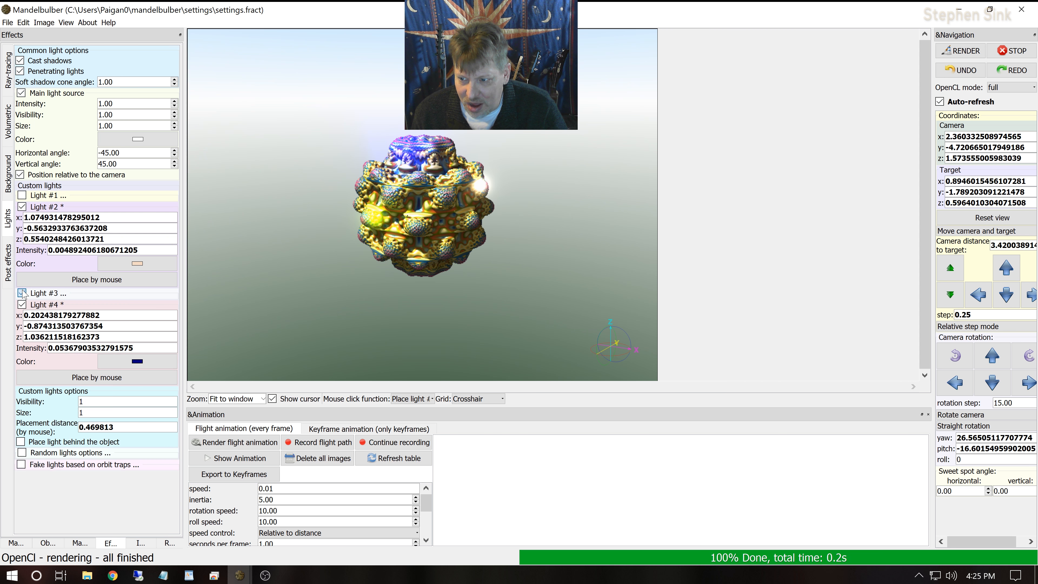
pyautogui.click(22, 305)
pyautogui.click(22, 206)
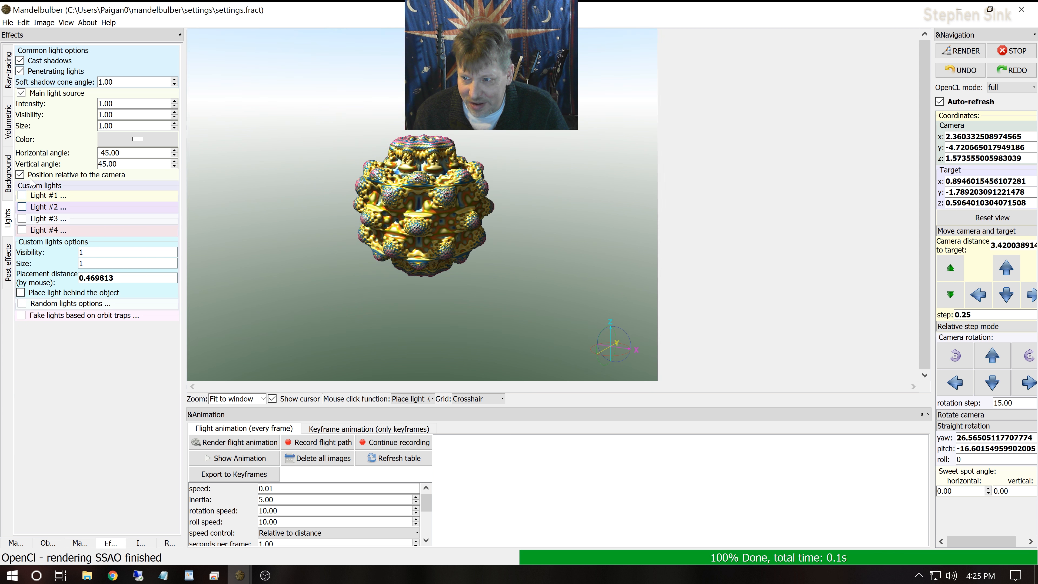
pyautogui.click(21, 94)
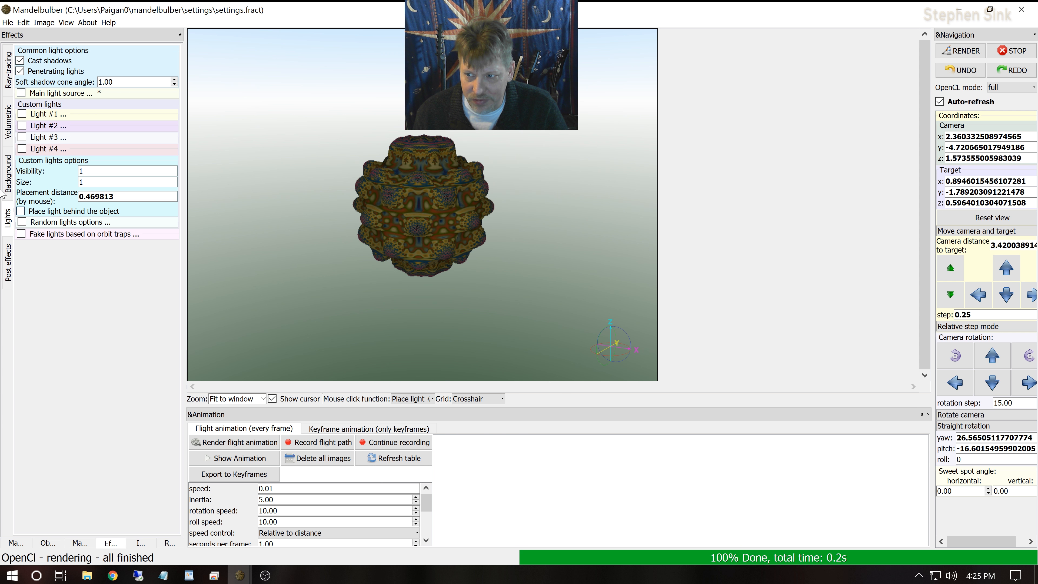
# Step: Halve the colored background's brightness four times to 0.07
pyautogui.click(8, 176)
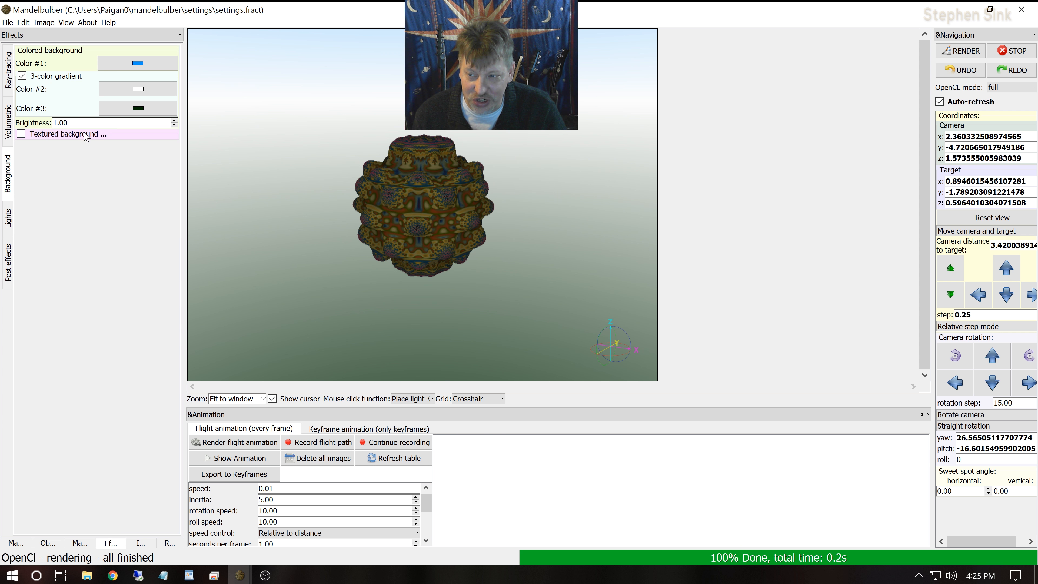
pyautogui.click(61, 123)
pyautogui.click(143, 140)
pyautogui.click(143, 140)
pyautogui.click(143, 140)
pyautogui.click(143, 140)
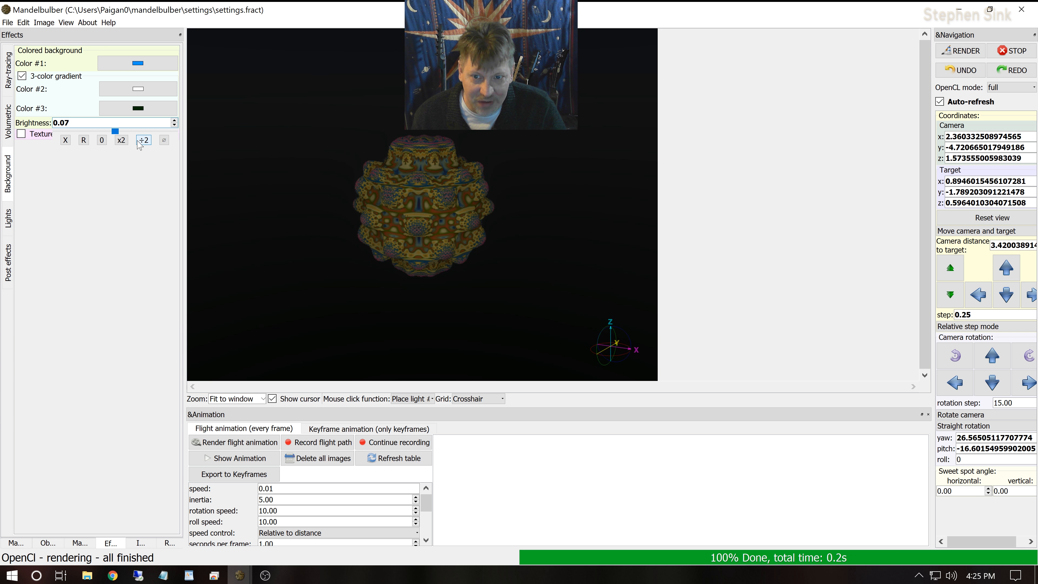
# Step: Double the colored background's brightness six times to 4.48
pyautogui.click(121, 141)
pyautogui.click(121, 140)
pyautogui.click(121, 140)
pyautogui.click(121, 141)
pyautogui.click(121, 141)
pyautogui.click(121, 140)
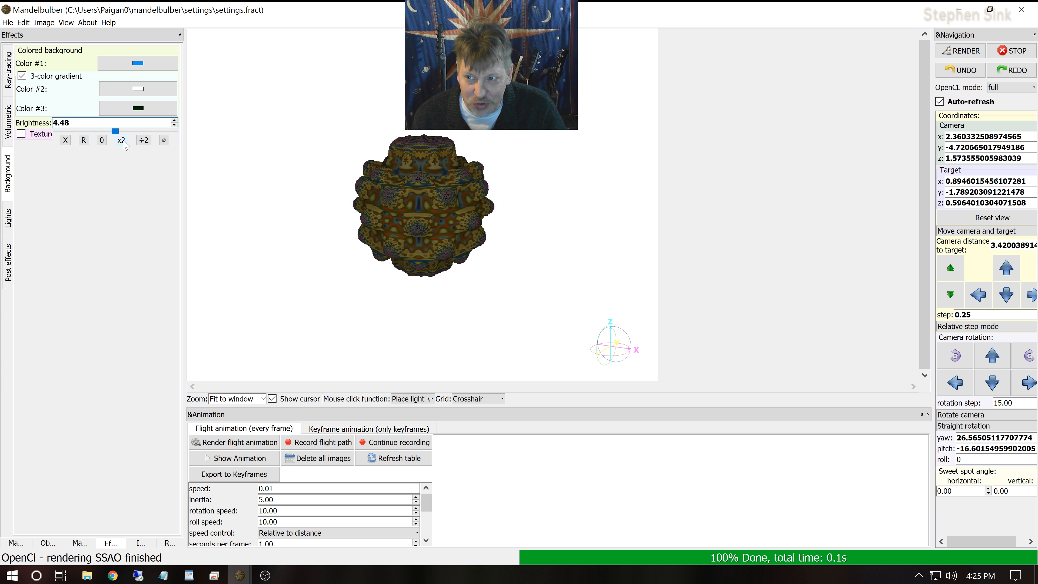
# Step: Set the background brightness to 1 and turn the main light source back on
pyautogui.moveTo(75, 123); pyautogui.dragTo(50, 122)
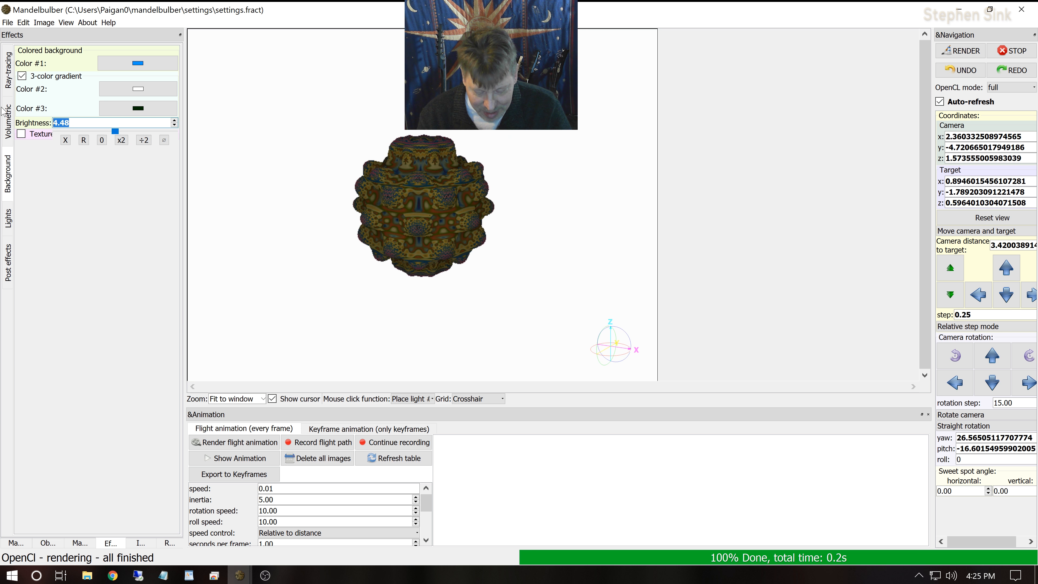
pyautogui.write('1')
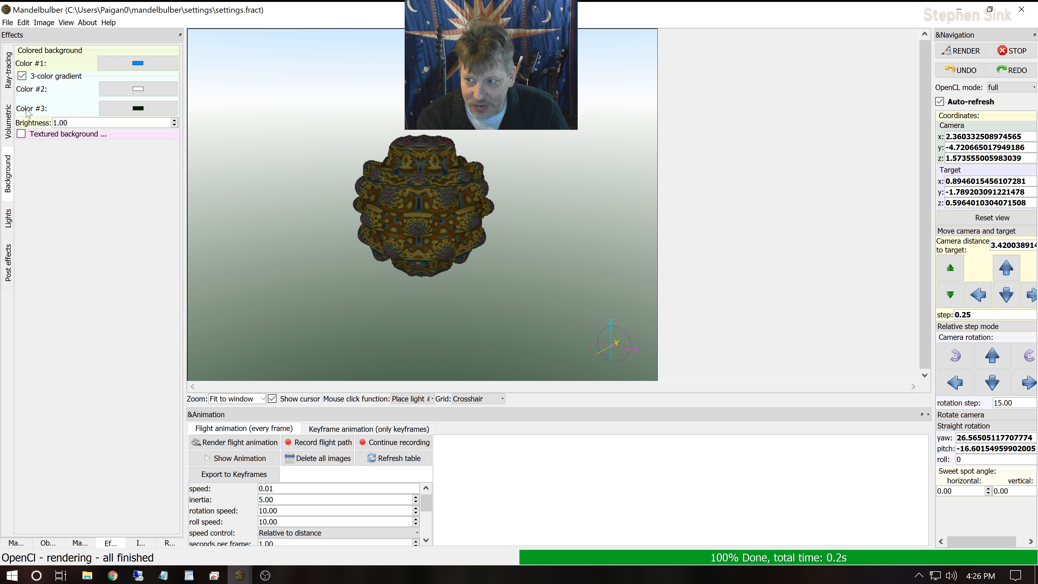
pyautogui.click(12, 224)
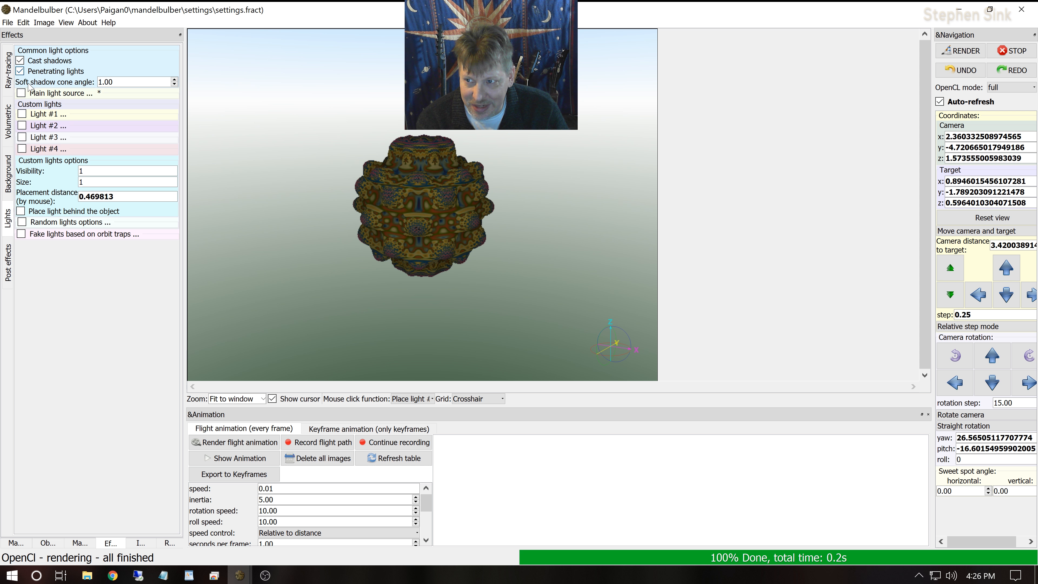
pyautogui.click(22, 92)
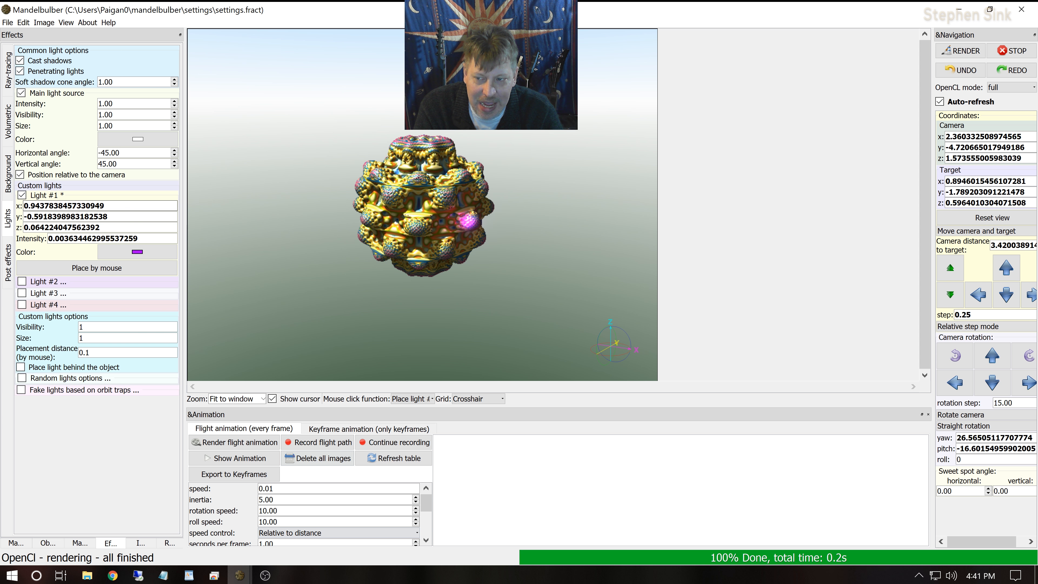
# Step: Add light #1's position and intensity to the keyframe animation parameters
pyautogui.rightClick(52, 209)
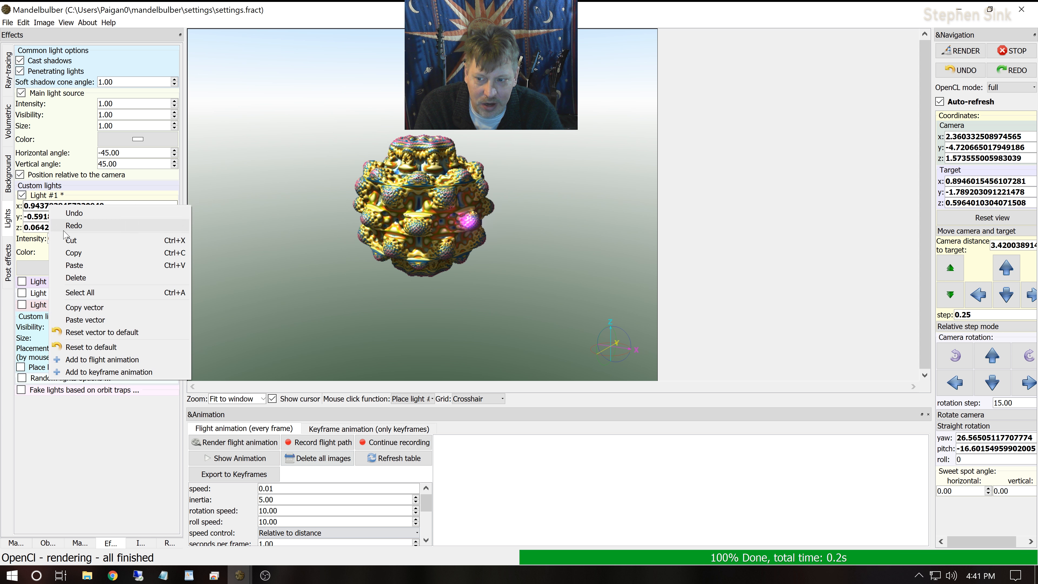
pyautogui.click(110, 373)
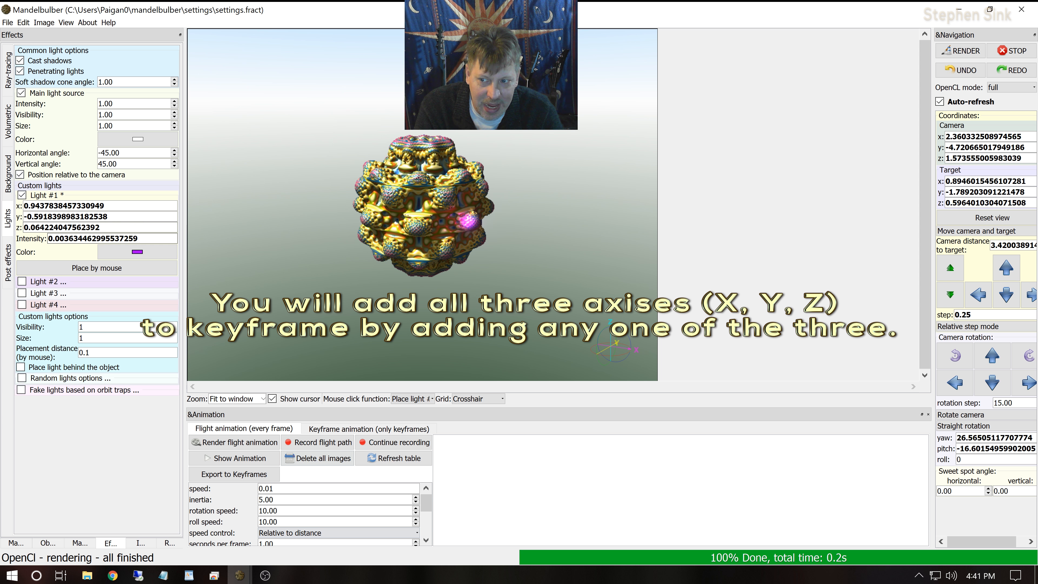
pyautogui.rightClick(71, 239)
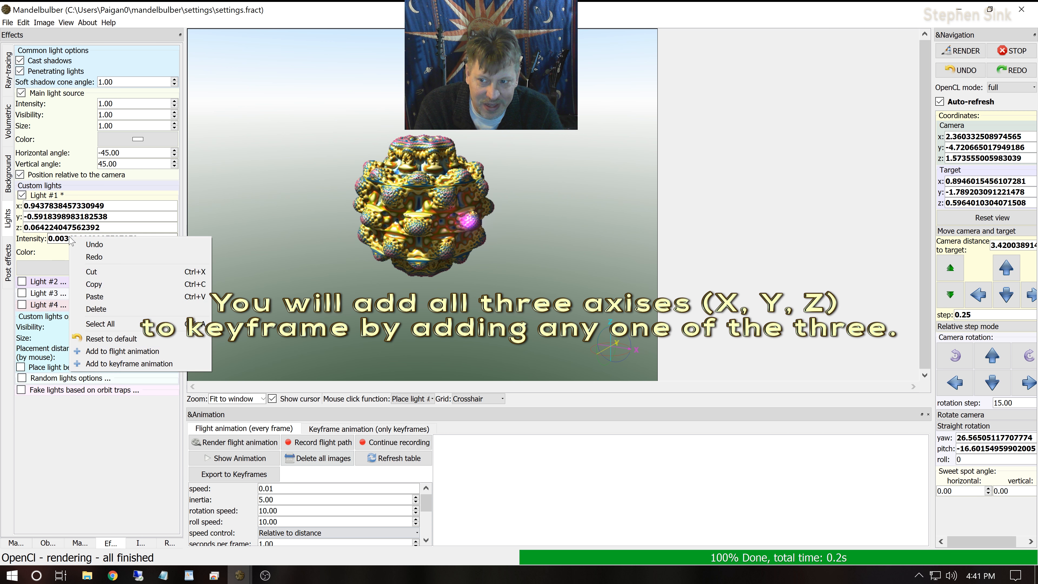
pyautogui.click(137, 368)
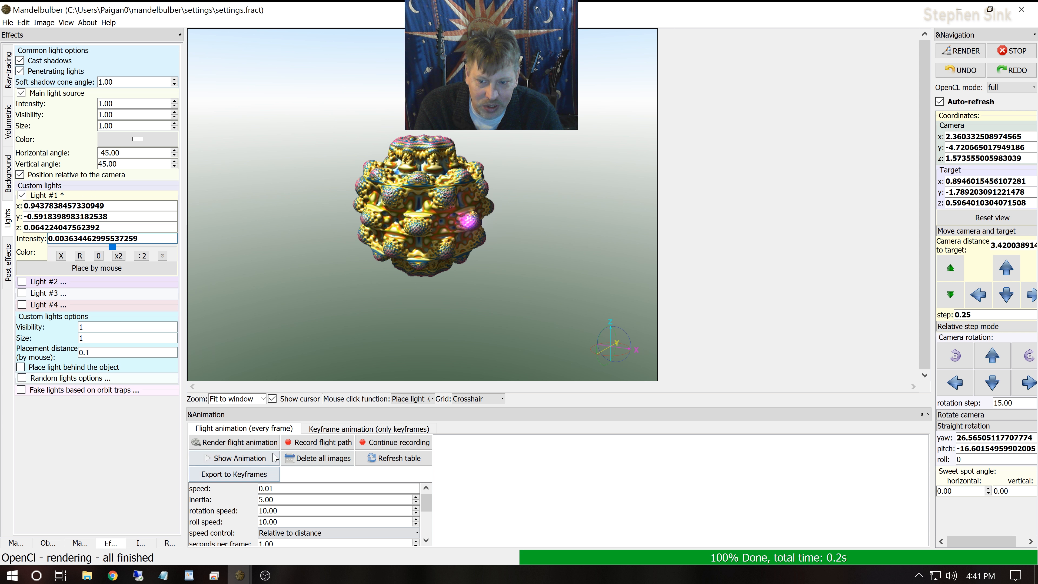
# Step: Add the first keyframe to the keyframe animation and enlarge the animation area to show more parameter rows
pyautogui.click(317, 430)
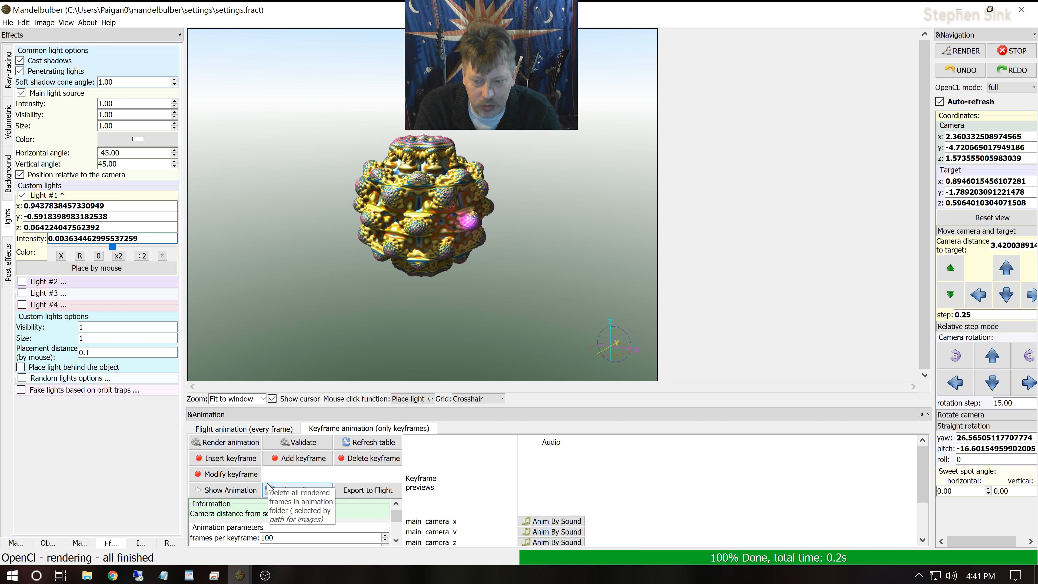
pyautogui.click(288, 459)
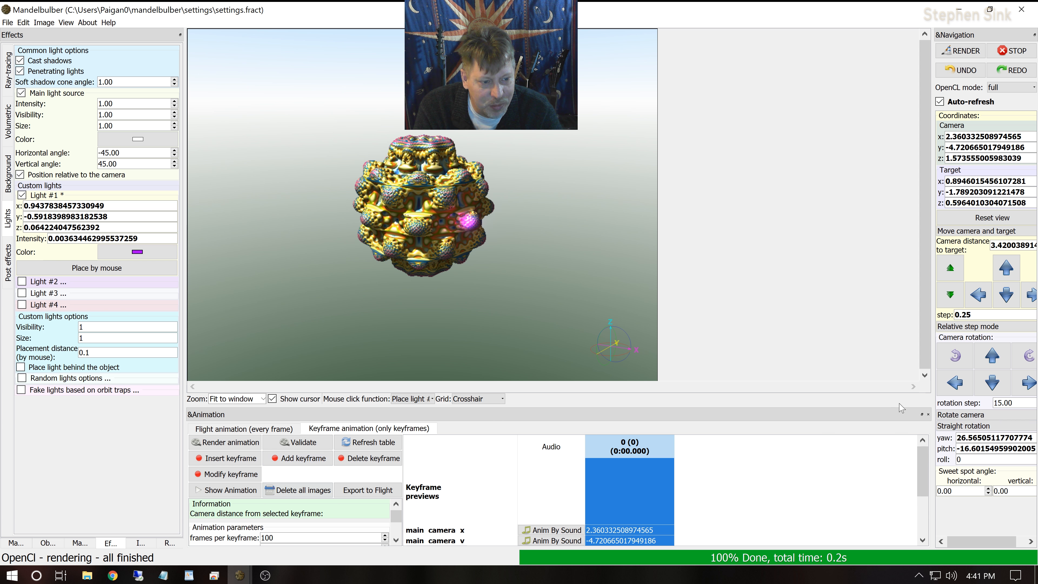
pyautogui.moveTo(899, 404); pyautogui.dragTo(902, 312)
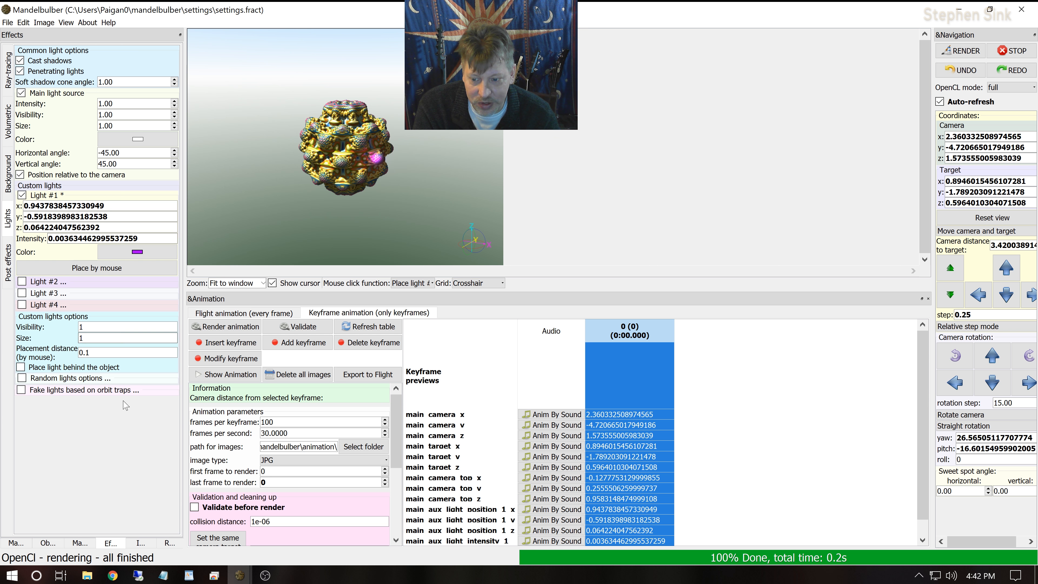
# Step: Turn on keyframe preview thumbnails and refresh the keyframe table
pyautogui.scroll(-5, 395, 455)
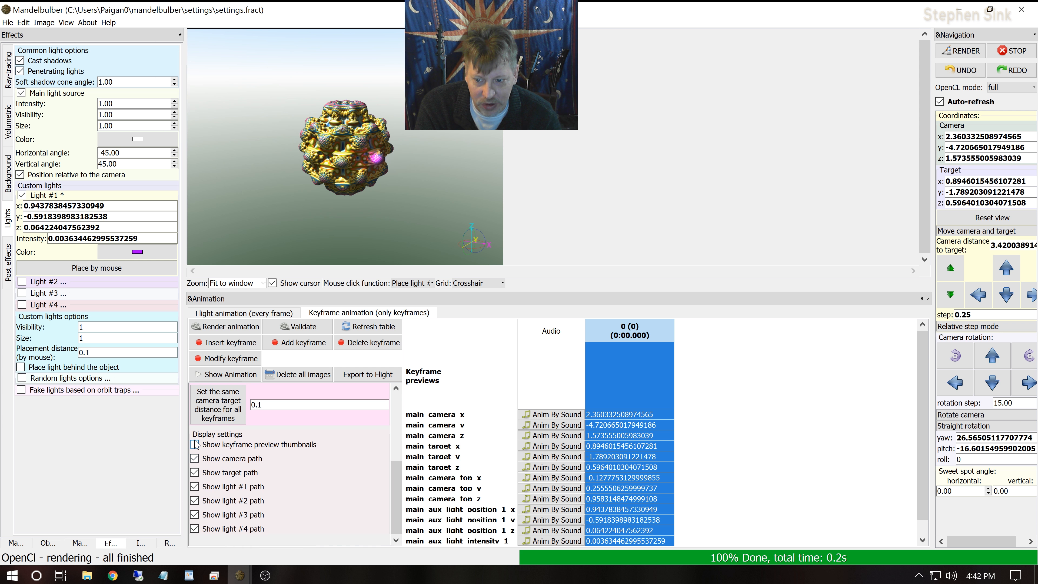
pyautogui.click(195, 445)
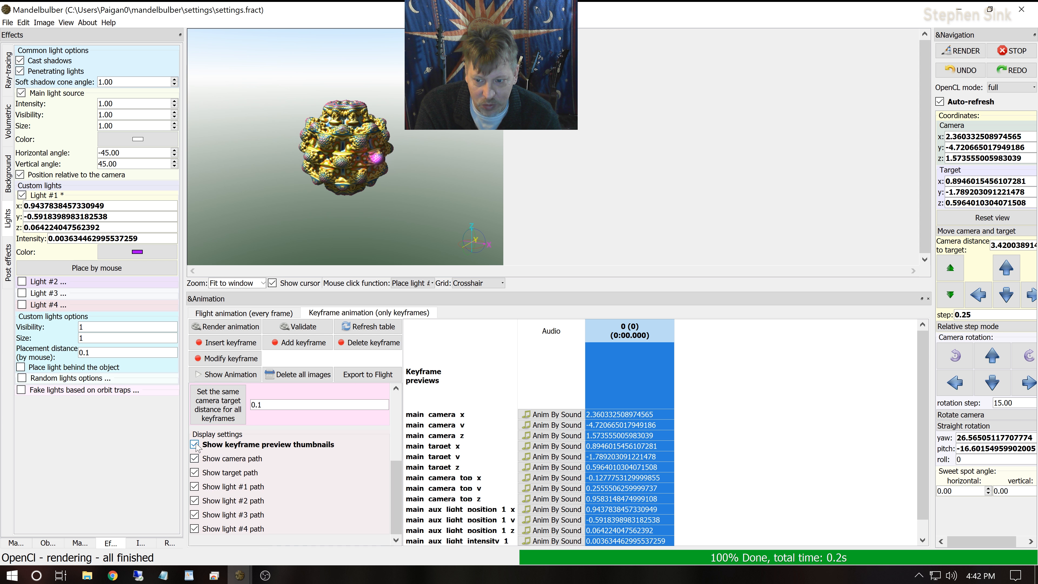
pyautogui.click(372, 329)
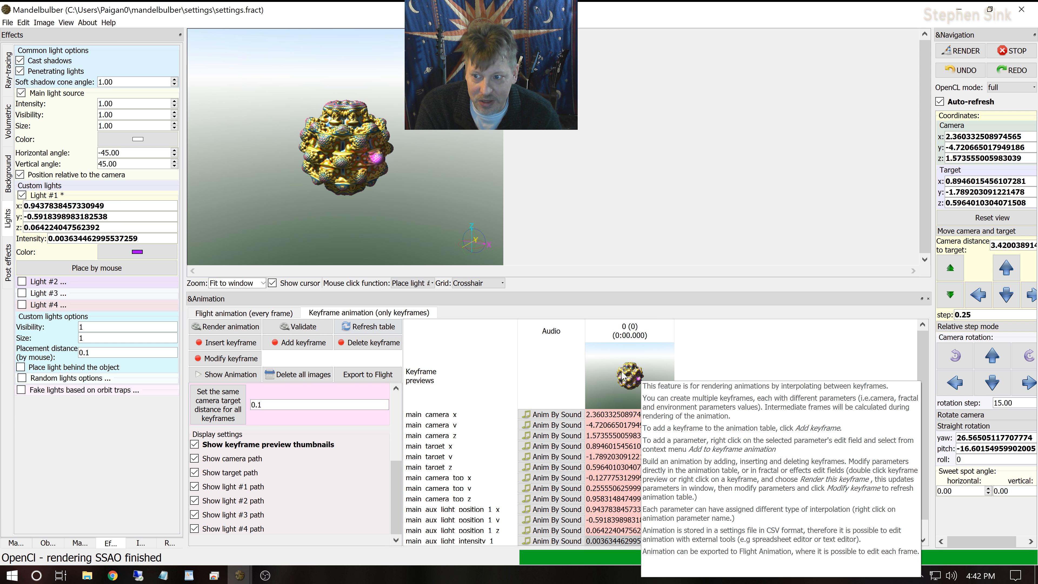
# Step: Place light #1 in front of the fractal's upper left at a placement distance of 0.469813 and add a second keyframe
pyautogui.click(135, 268)
pyautogui.click(313, 137)
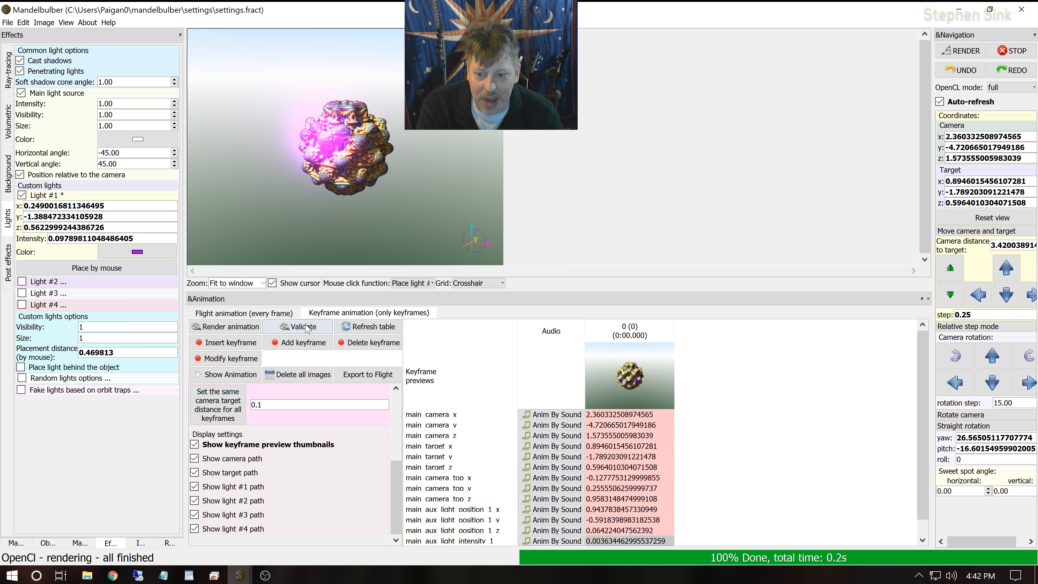
pyautogui.click(297, 344)
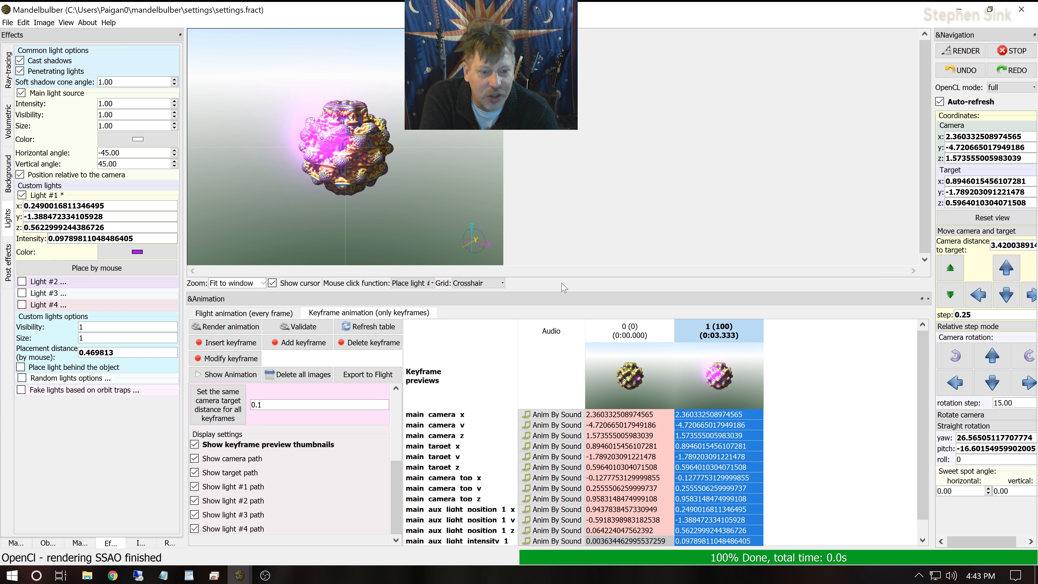
# Step: Add light #1's color to the keyframe animation parameters and bring its color rows into view
pyautogui.rightClick(146, 253)
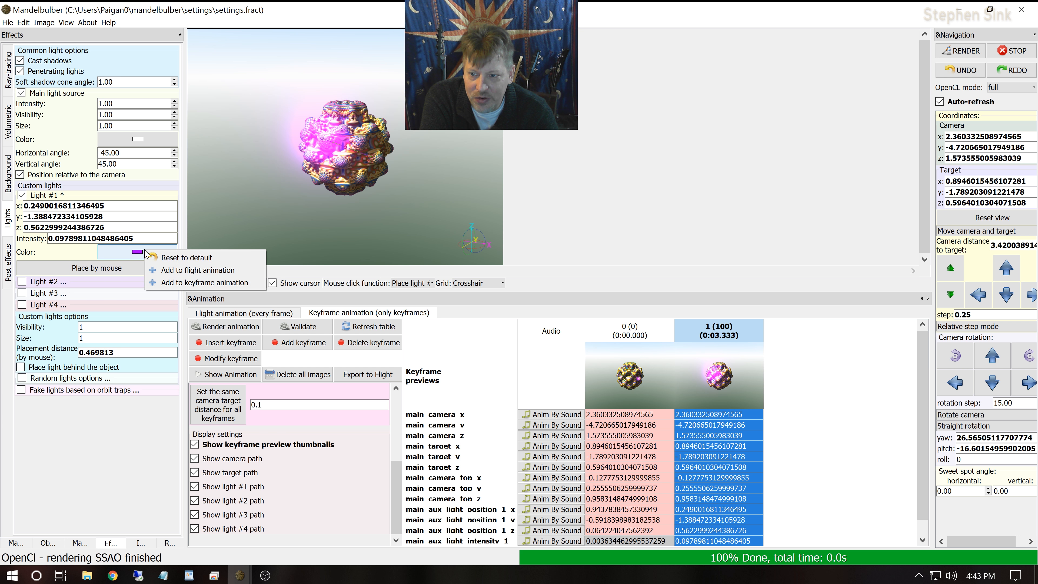
pyautogui.click(206, 282)
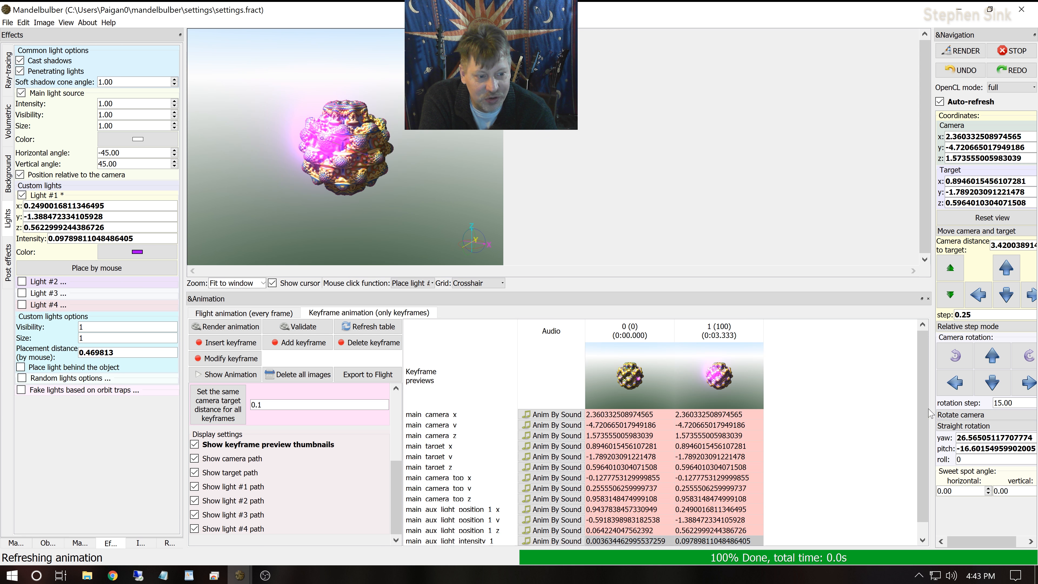
pyautogui.moveTo(927, 412); pyautogui.dragTo(919, 440)
pyautogui.moveTo(914, 522); pyautogui.dragTo(914, 523)
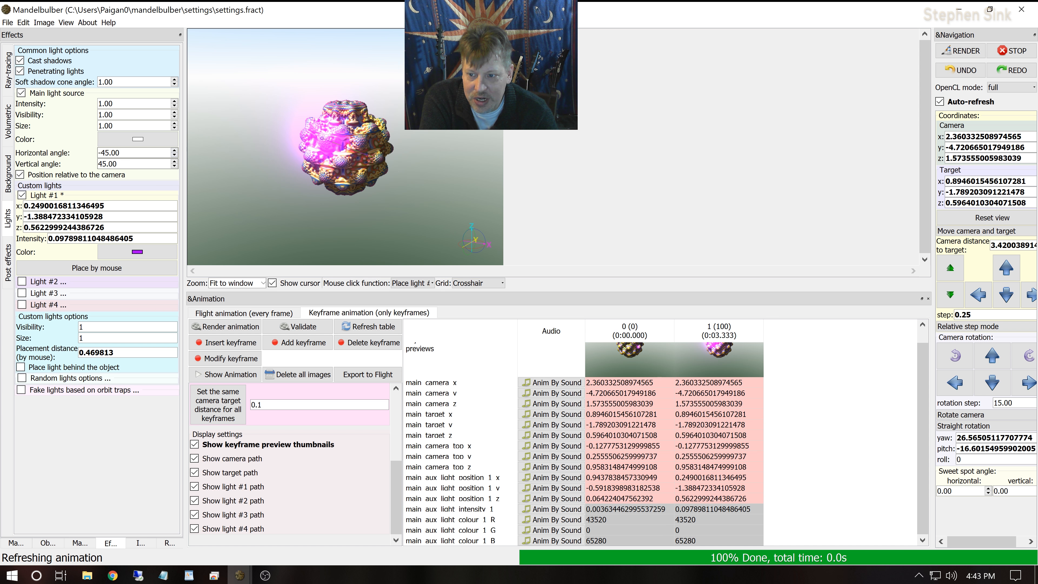
# Step: Set light #1's color to green (#55ff00), update keyframe 1 with it, and compare both keyframes
pyautogui.click(138, 252)
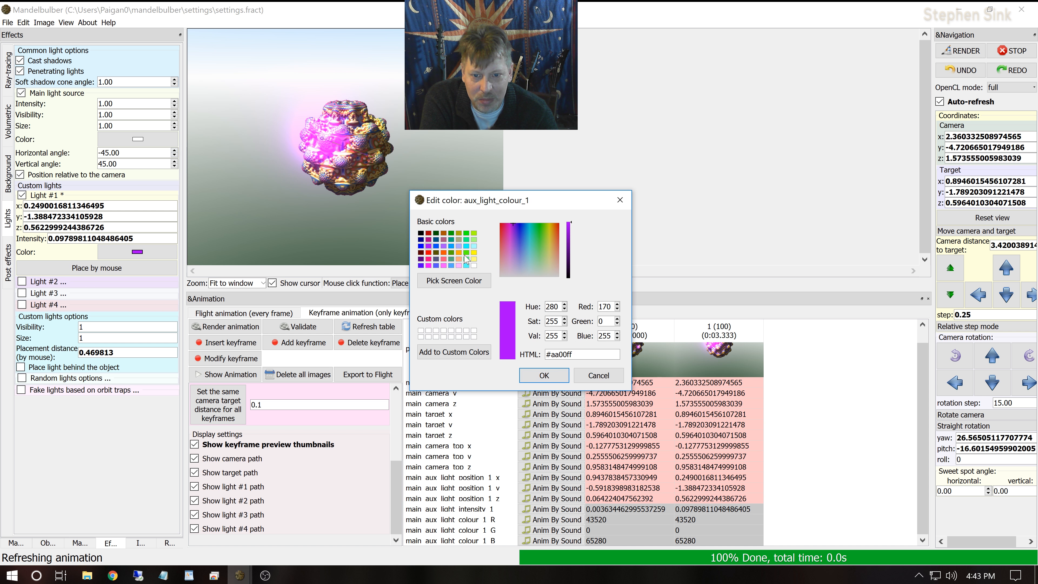
pyautogui.click(468, 257)
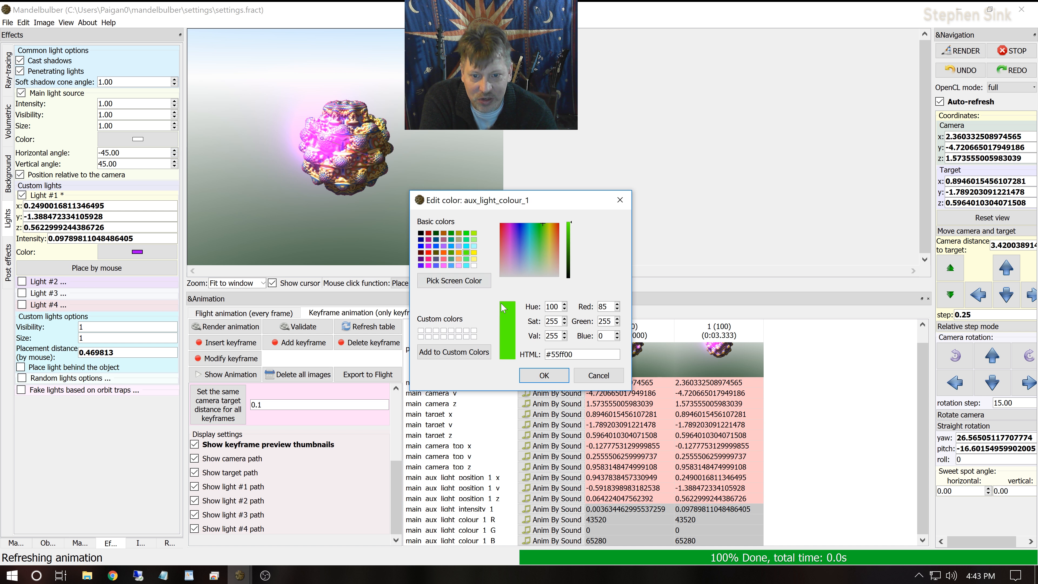
pyautogui.click(544, 375)
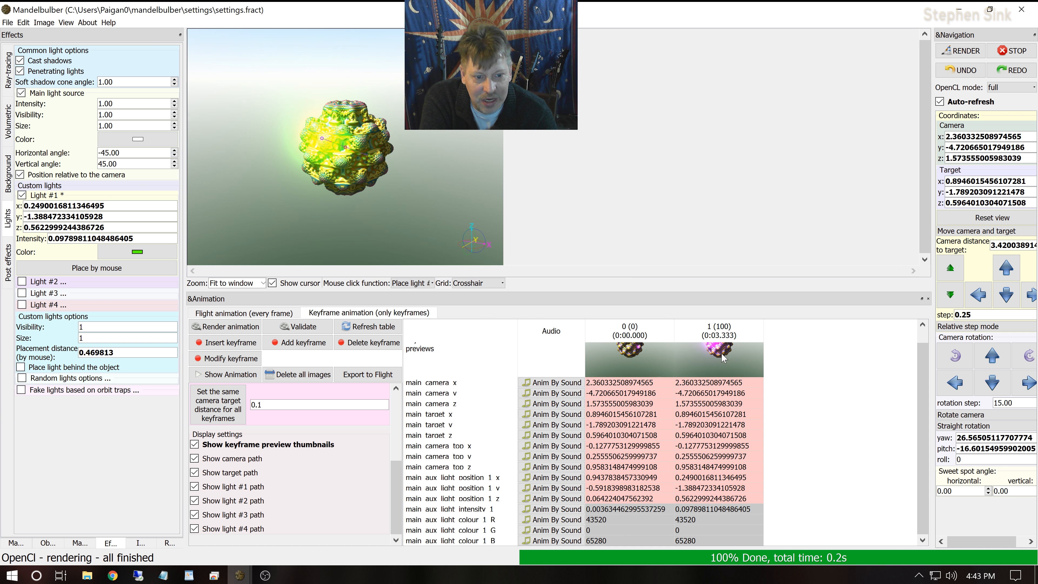
pyautogui.click(724, 336)
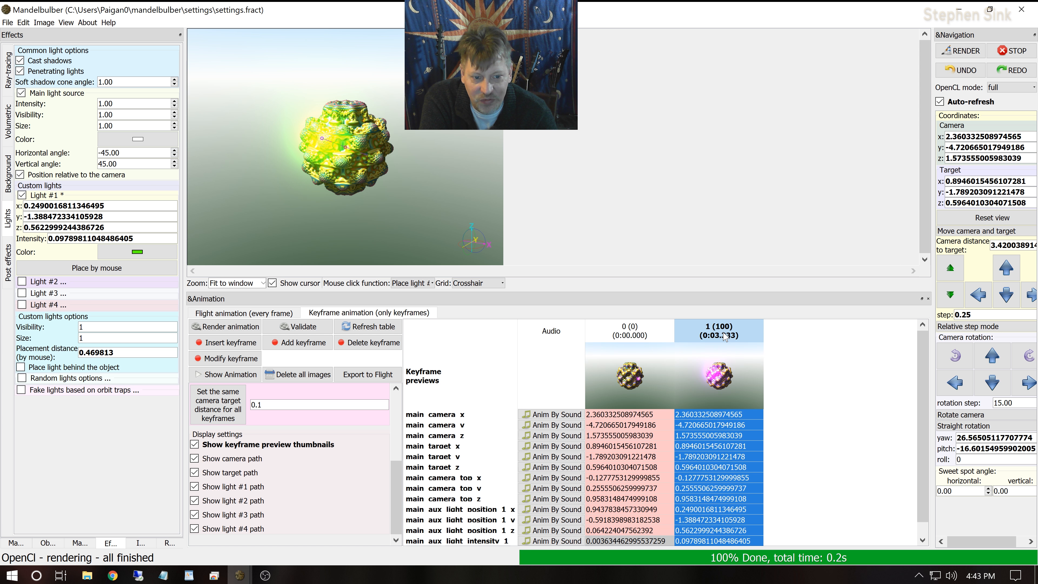
pyautogui.click(238, 358)
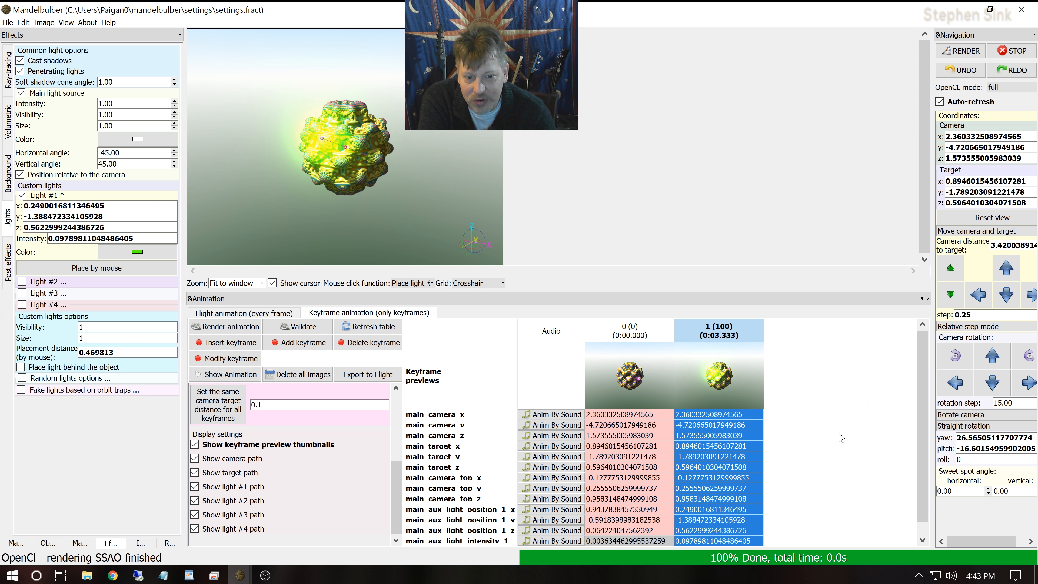
pyautogui.click(644, 384)
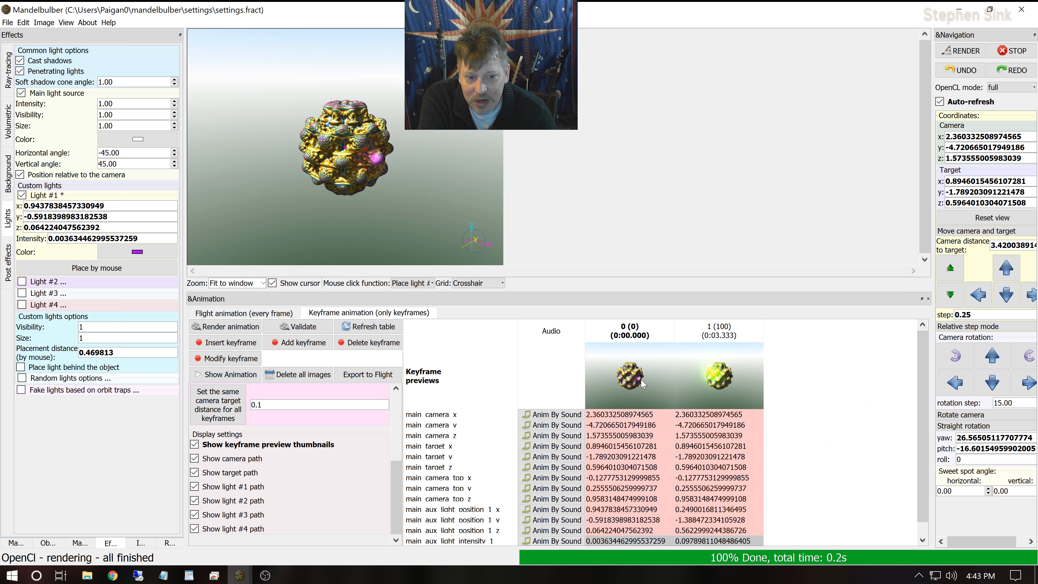
pyautogui.click(722, 385)
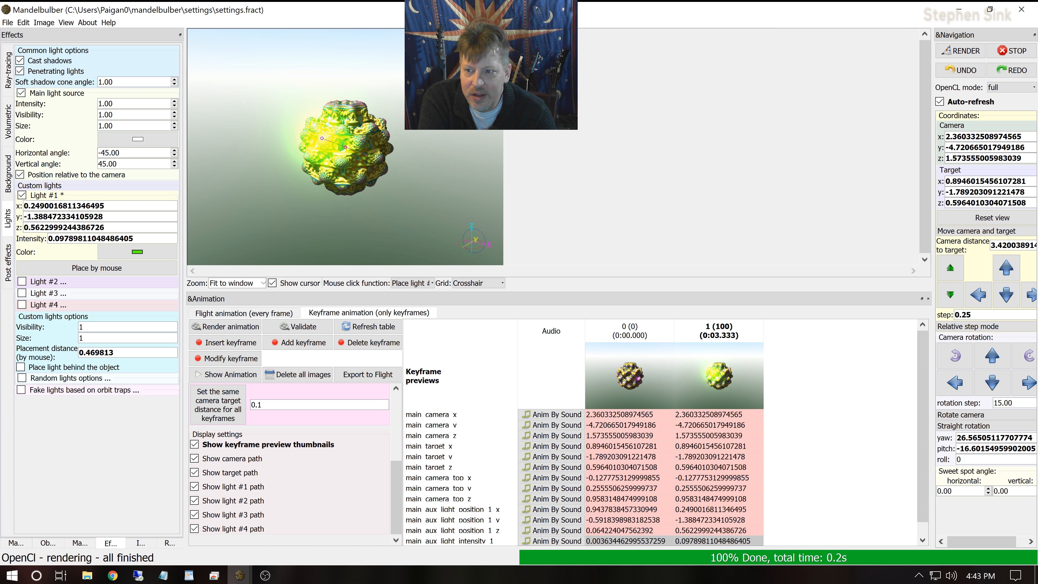
# Step: Add the main light's horizontal and vertical angles to the keyframe animation parameters and check their new rows
pyautogui.rightClick(107, 152)
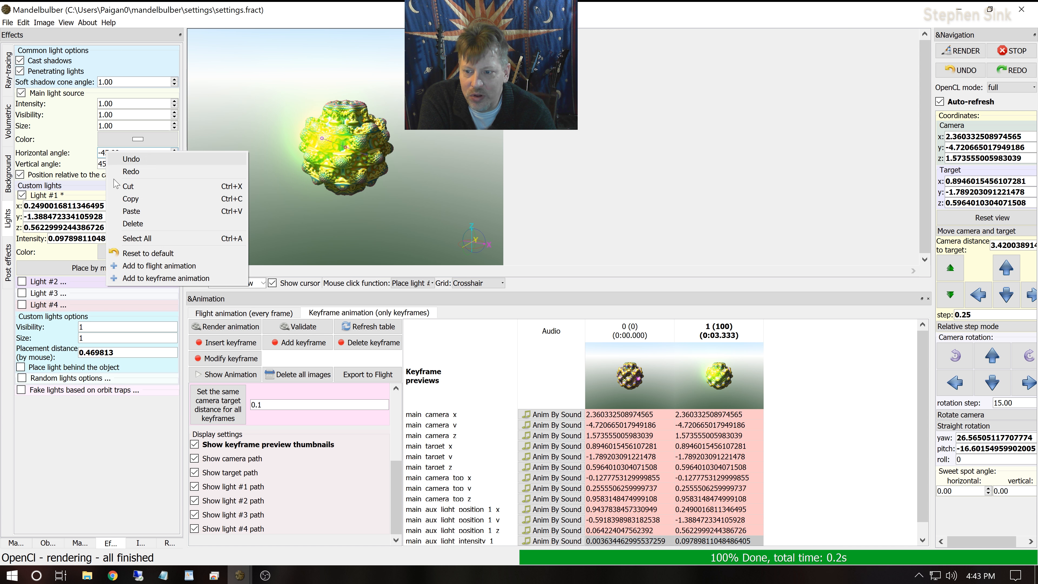
pyautogui.click(153, 279)
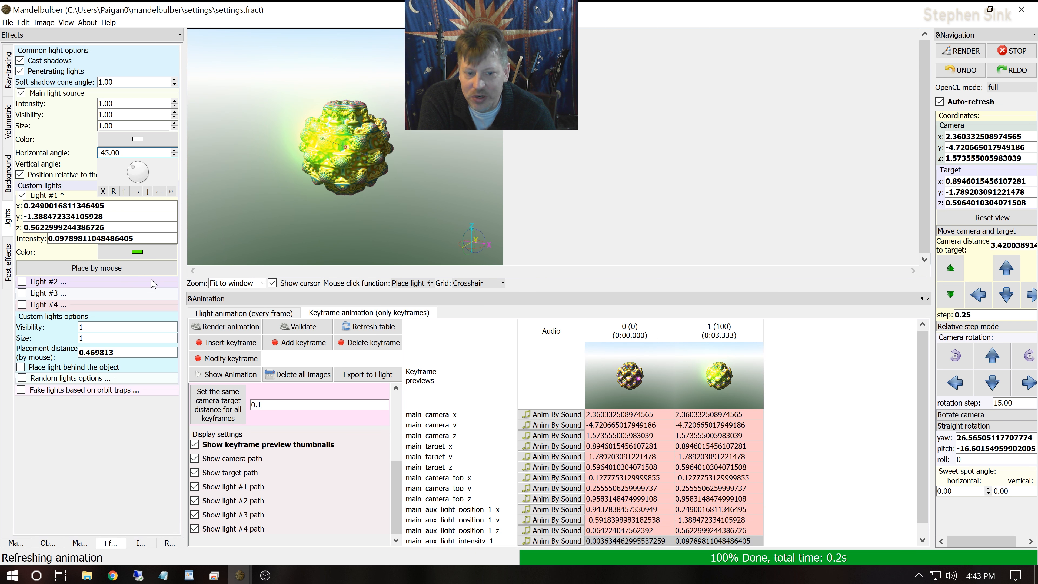
pyautogui.moveTo(920, 347); pyautogui.dragTo(919, 464)
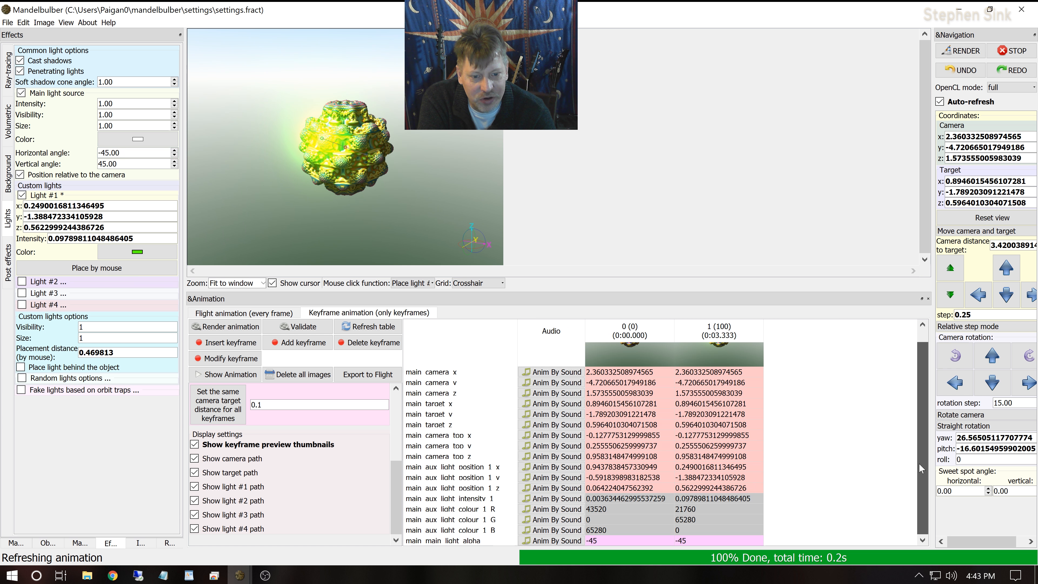
pyautogui.click(448, 543)
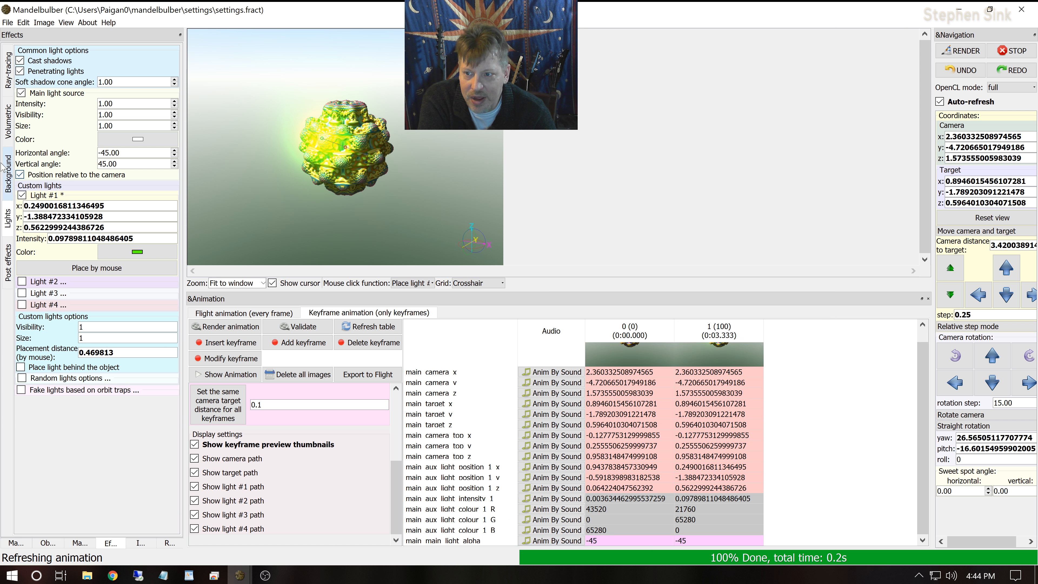
pyautogui.rightClick(119, 163)
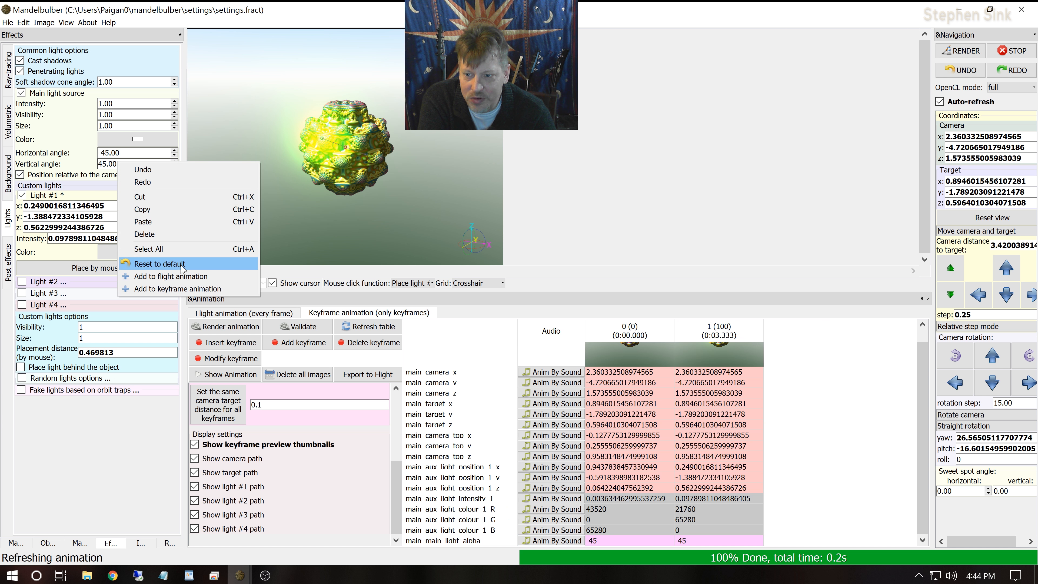
pyautogui.click(189, 289)
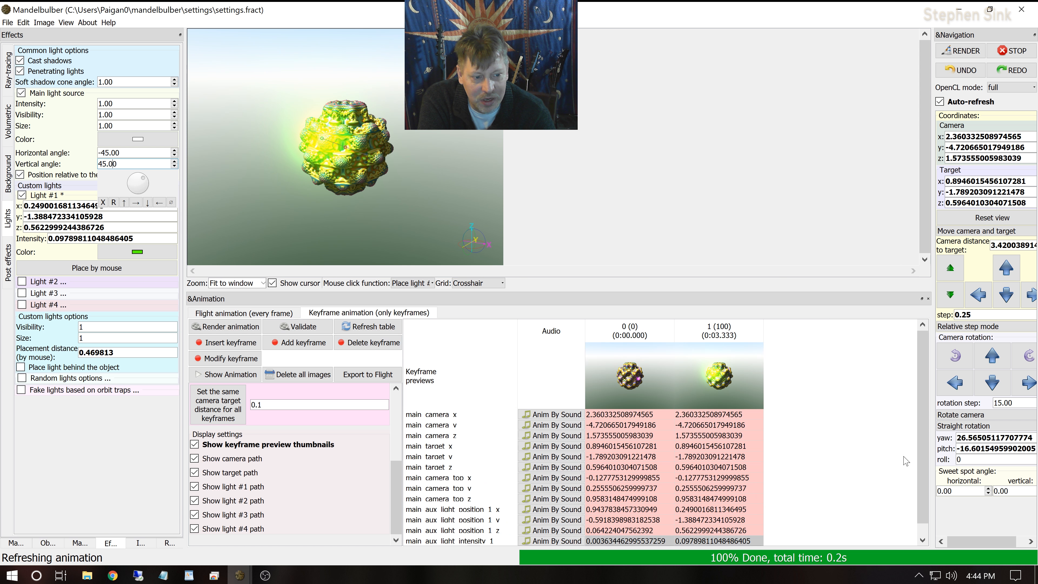
pyautogui.scroll(-2, 921, 462)
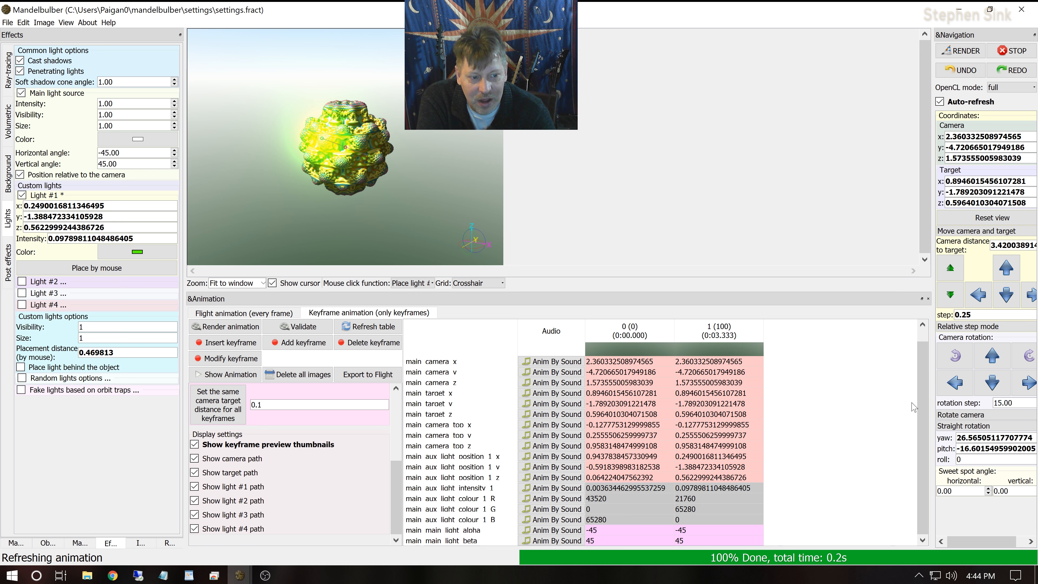
pyautogui.scroll(2, 916, 409)
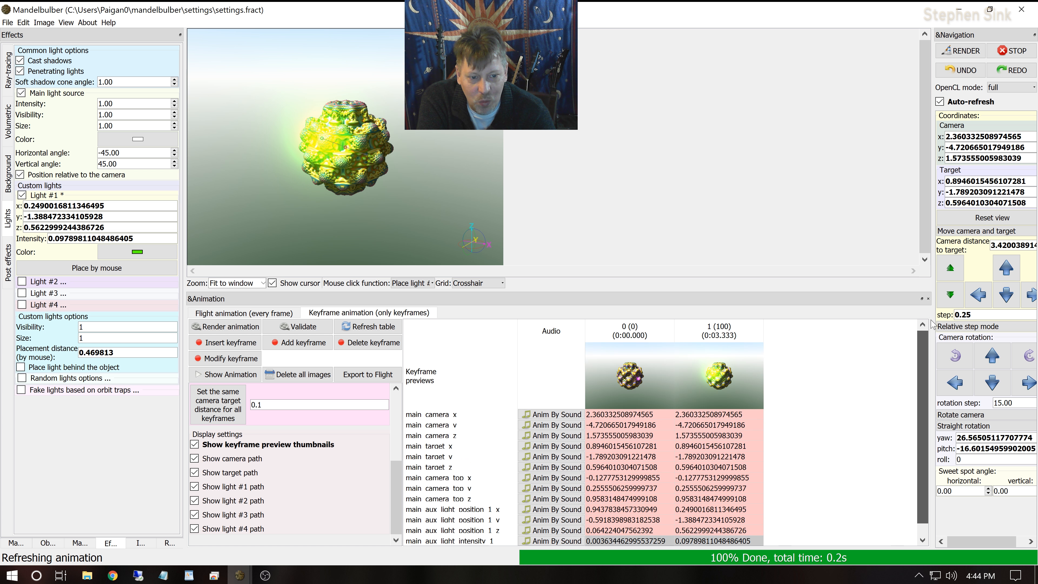
# Step: Add a third keyframe and set the main light's alpha and beta angles to 0 in keyframe 1
pyautogui.click(293, 342)
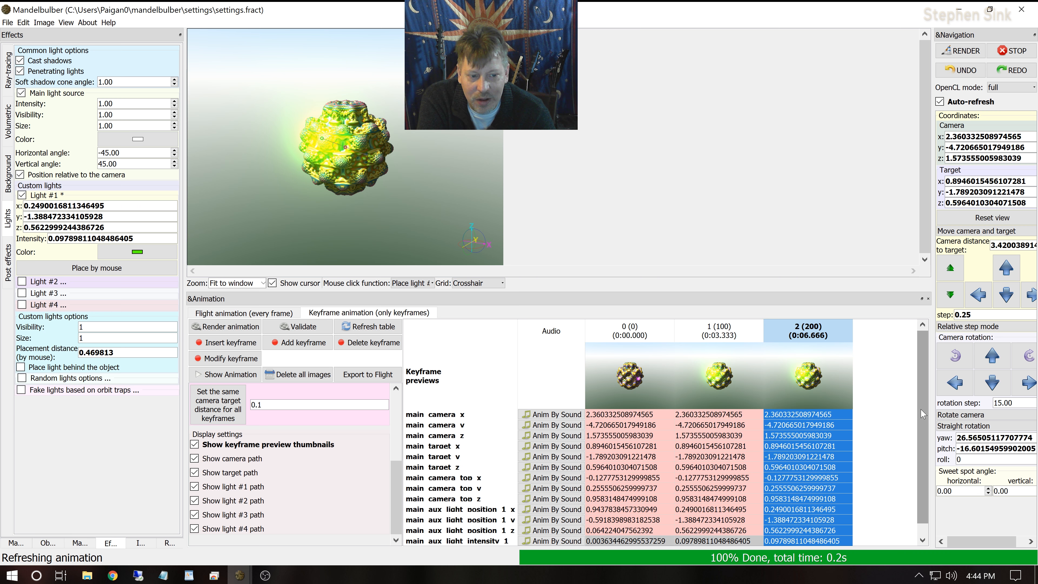
pyautogui.scroll(-2, 924, 417)
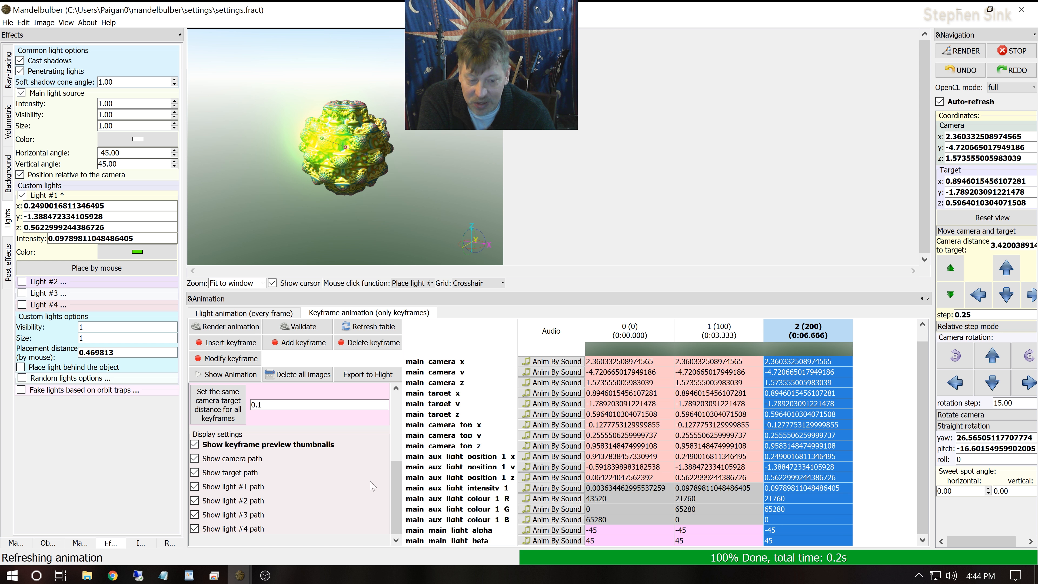
pyautogui.click(768, 541)
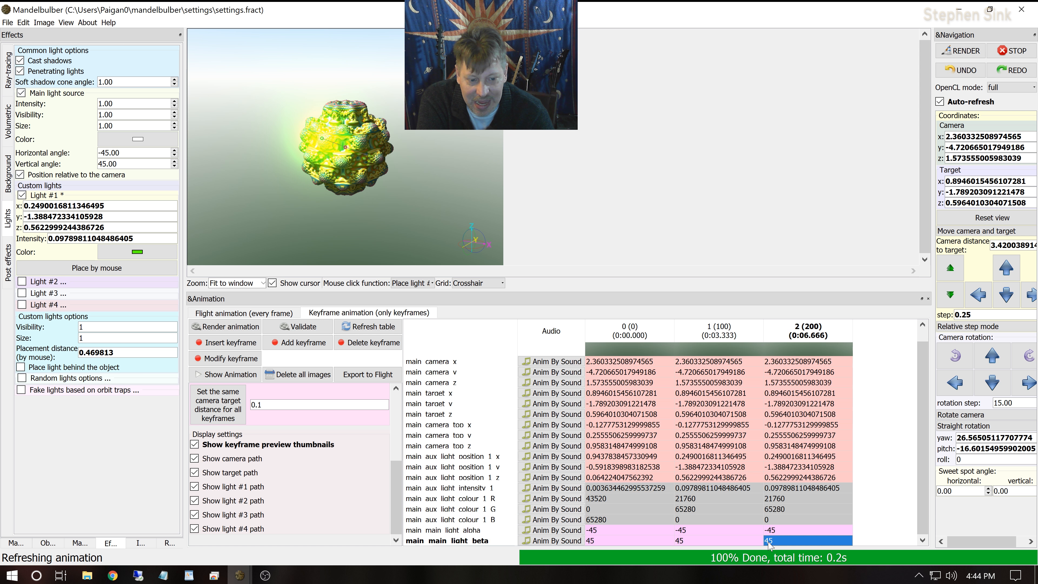
pyautogui.click(762, 542)
pyautogui.write('0')
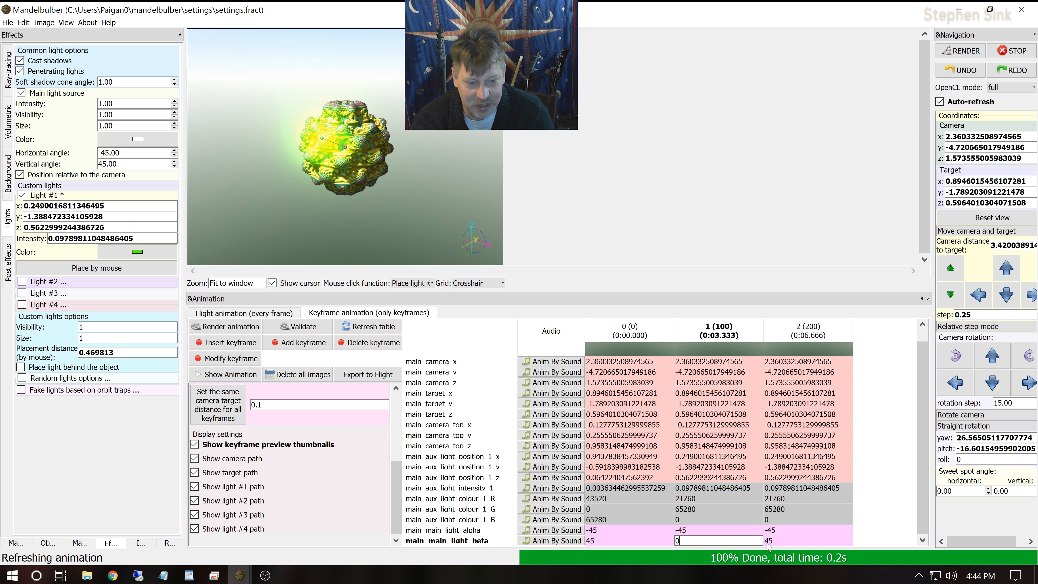
pyautogui.doubleClick(686, 530)
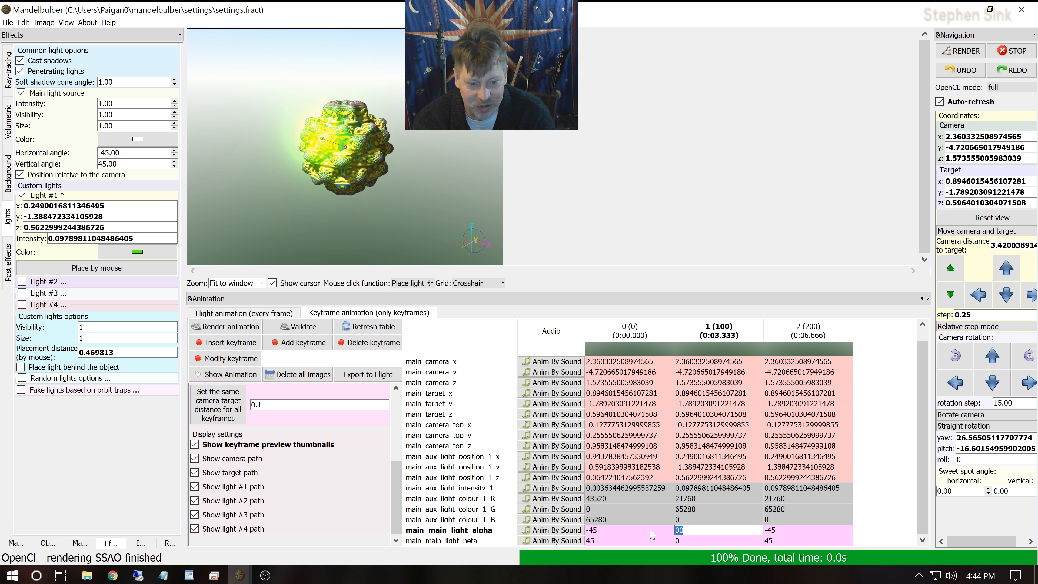
pyautogui.click(864, 513)
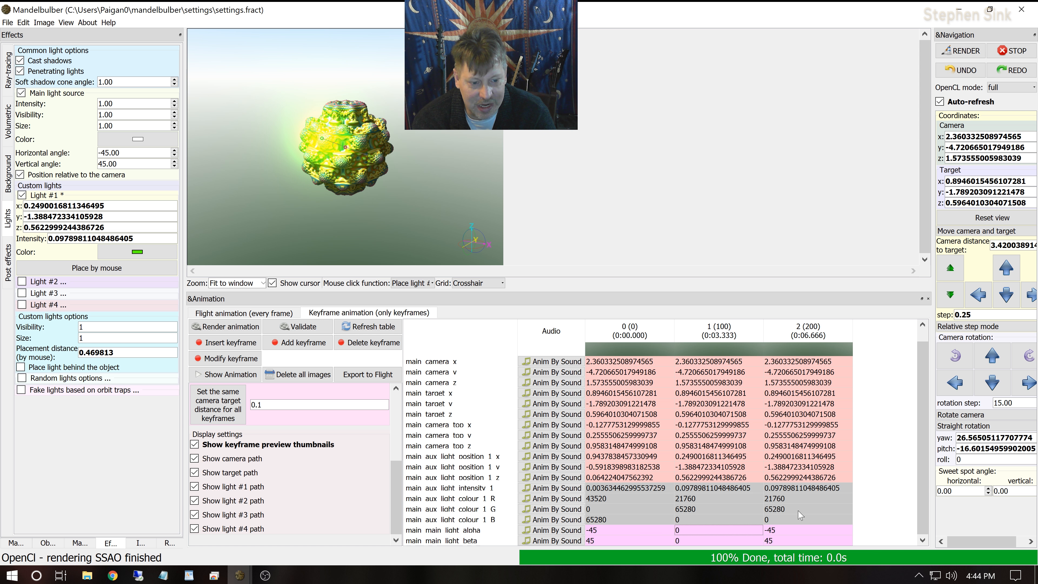
# Step: Set light #1's colour R to 45 and colour G to 256 in keyframe 2
pyautogui.doubleClick(777, 496)
pyautogui.click(777, 497)
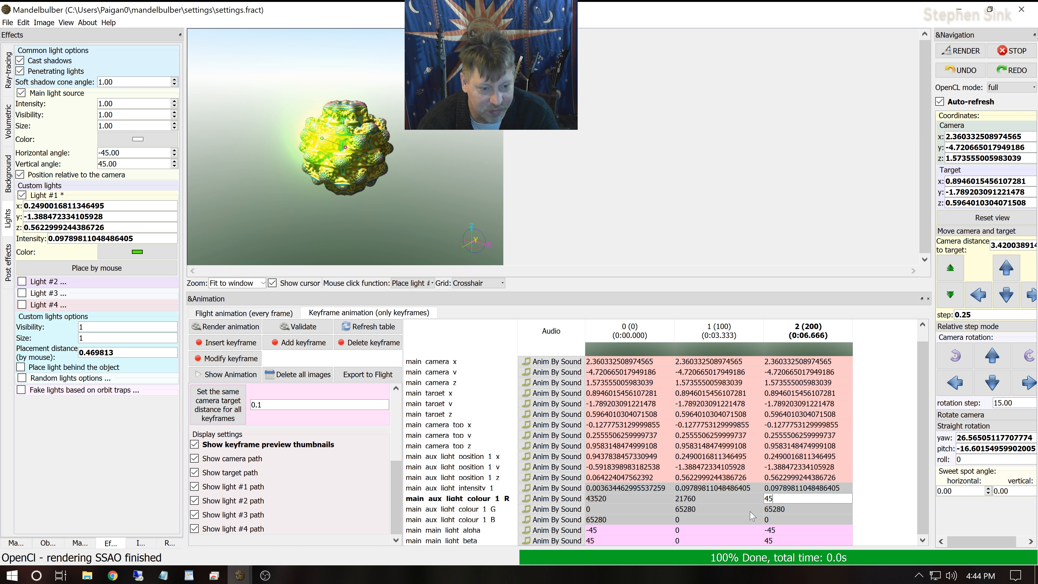
pyautogui.doubleClick(775, 510)
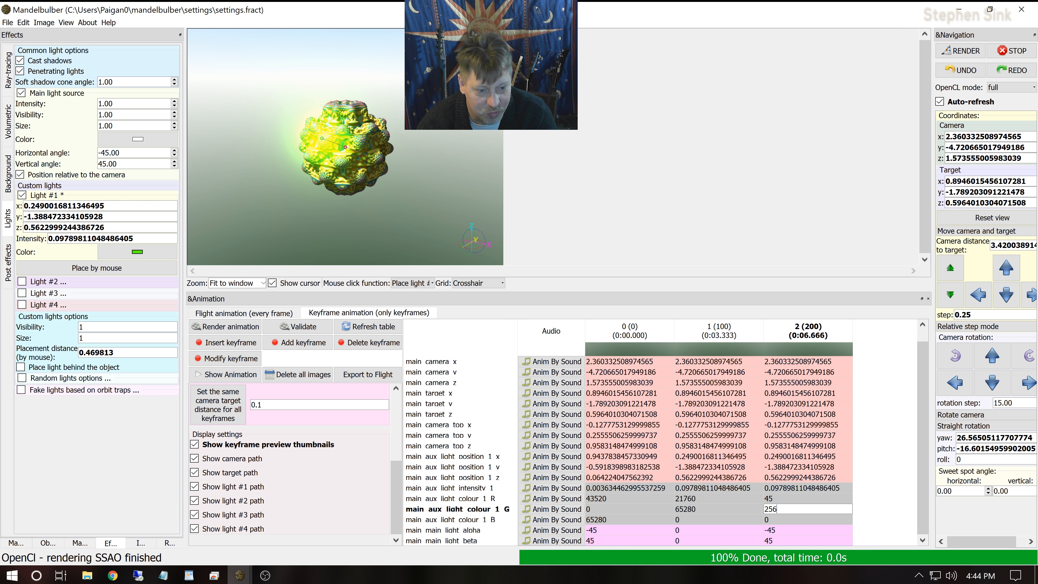
pyautogui.press('Return')
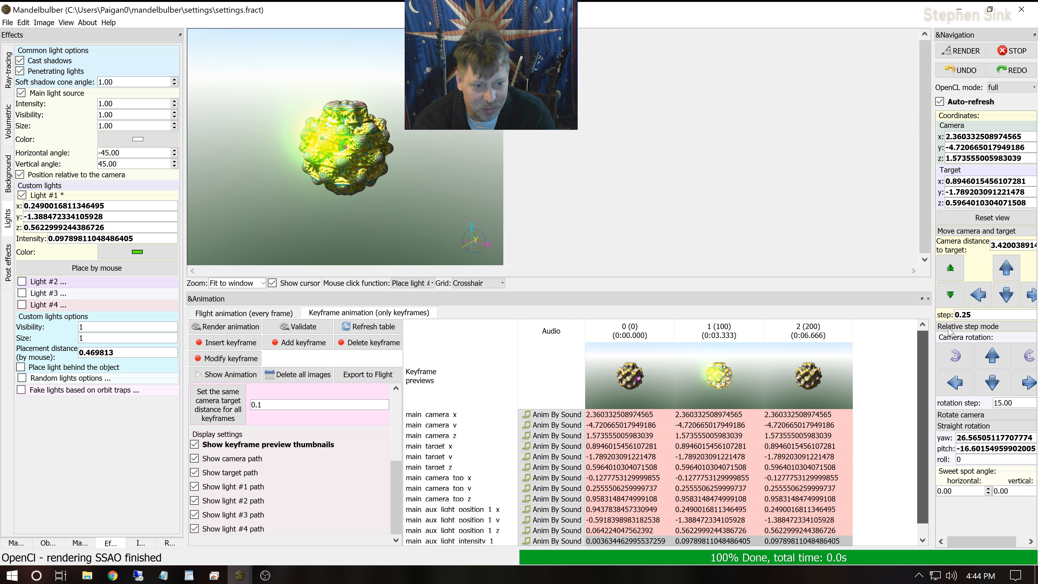
# Step: Update keyframe 2 with light #1 placed in front of the fractal's right side and colored blue (#0000ff)
pyautogui.doubleClick(800, 385)
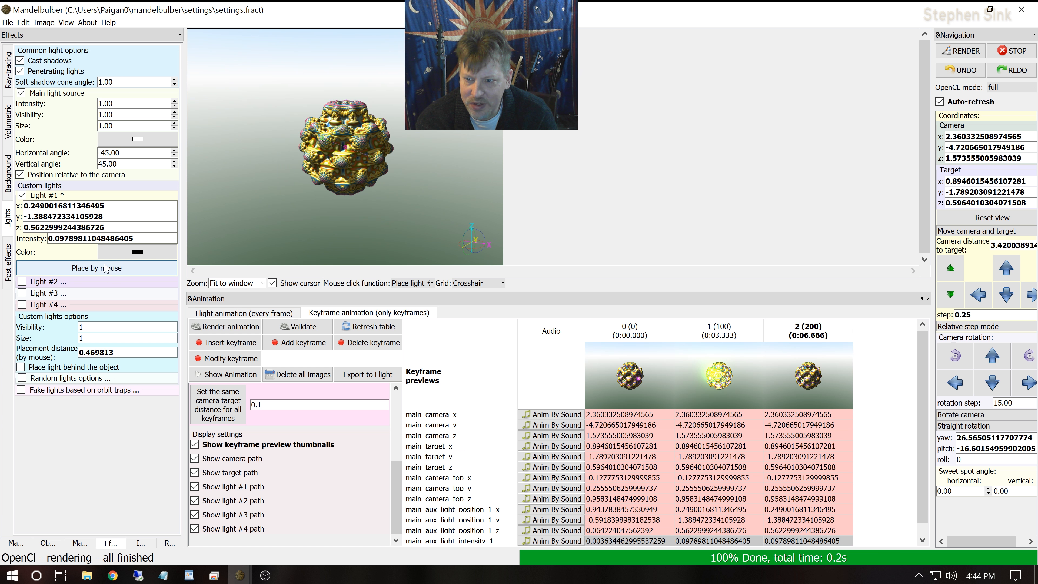
pyautogui.click(385, 214)
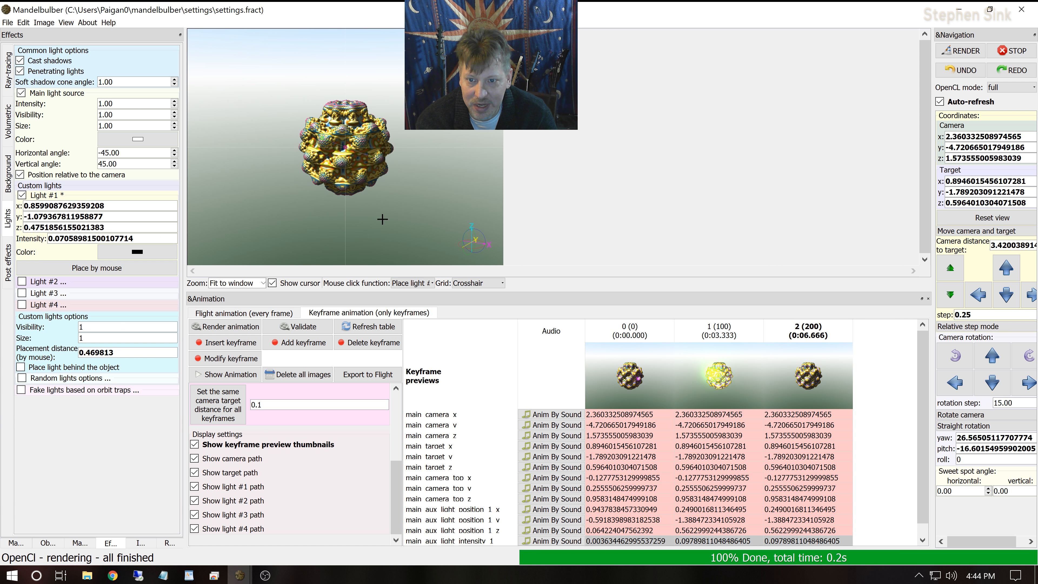
pyautogui.click(116, 252)
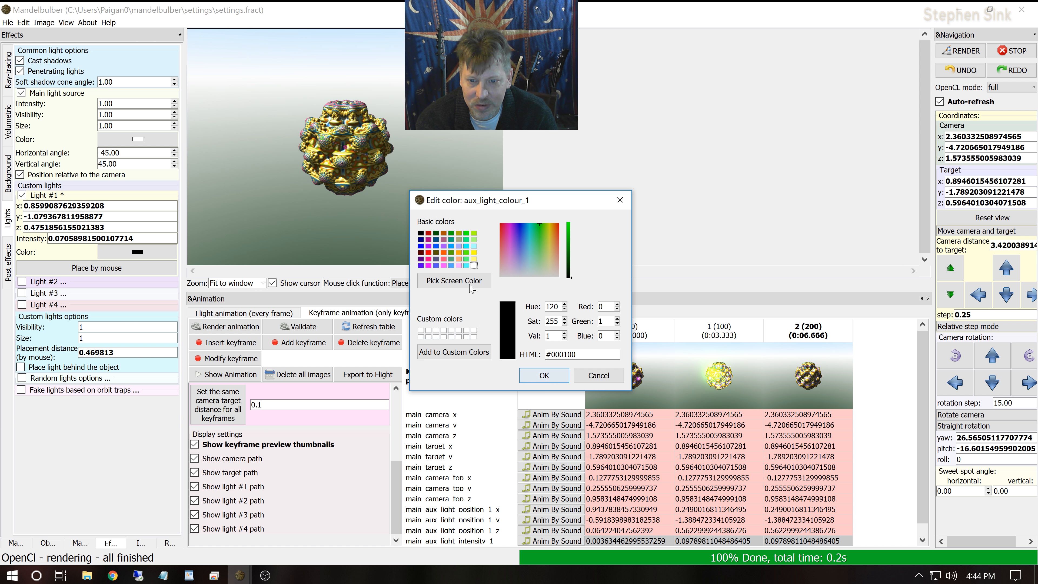
pyautogui.click(422, 246)
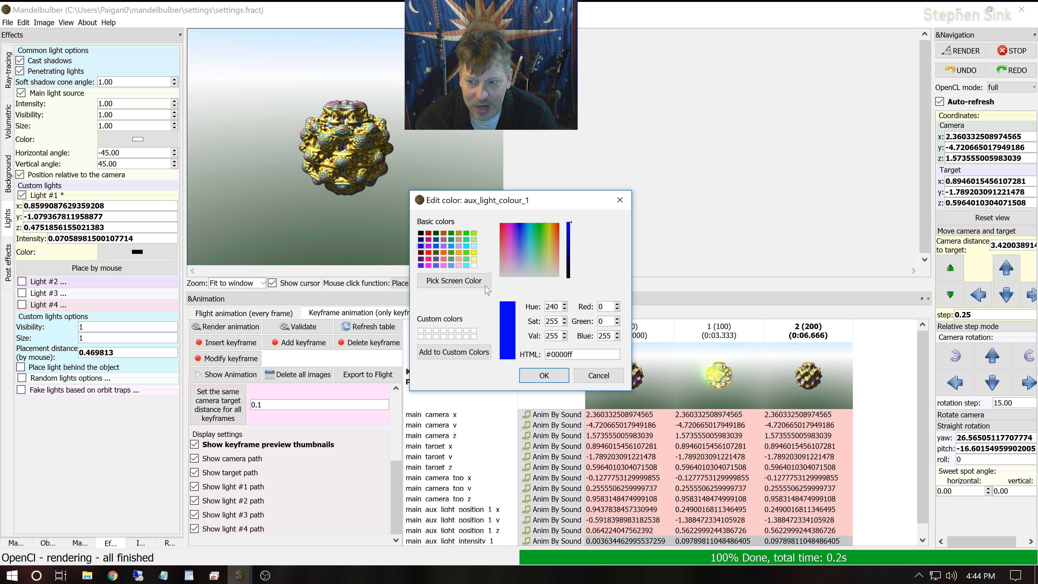
pyautogui.click(551, 379)
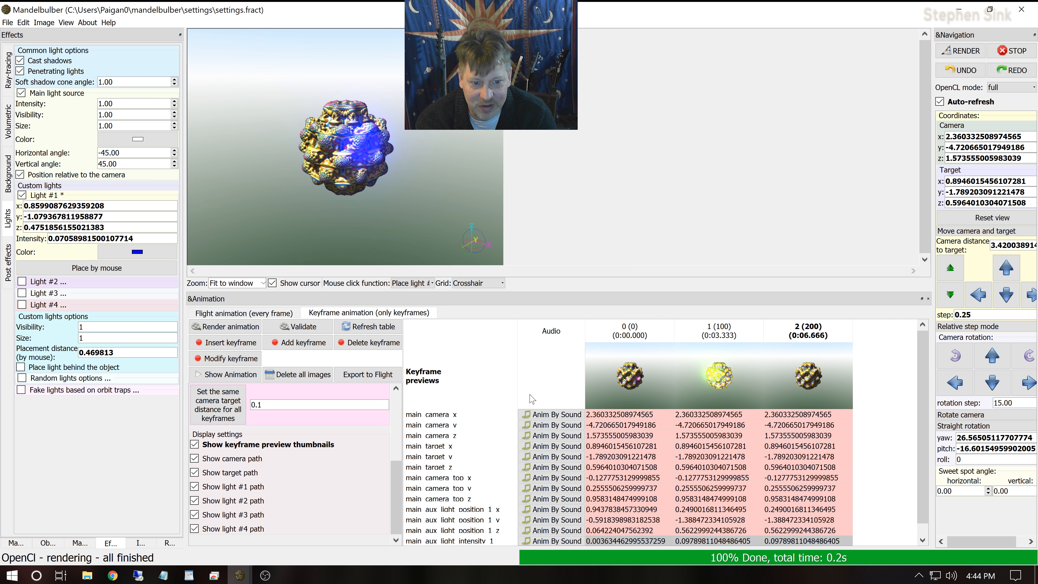
pyautogui.click(811, 324)
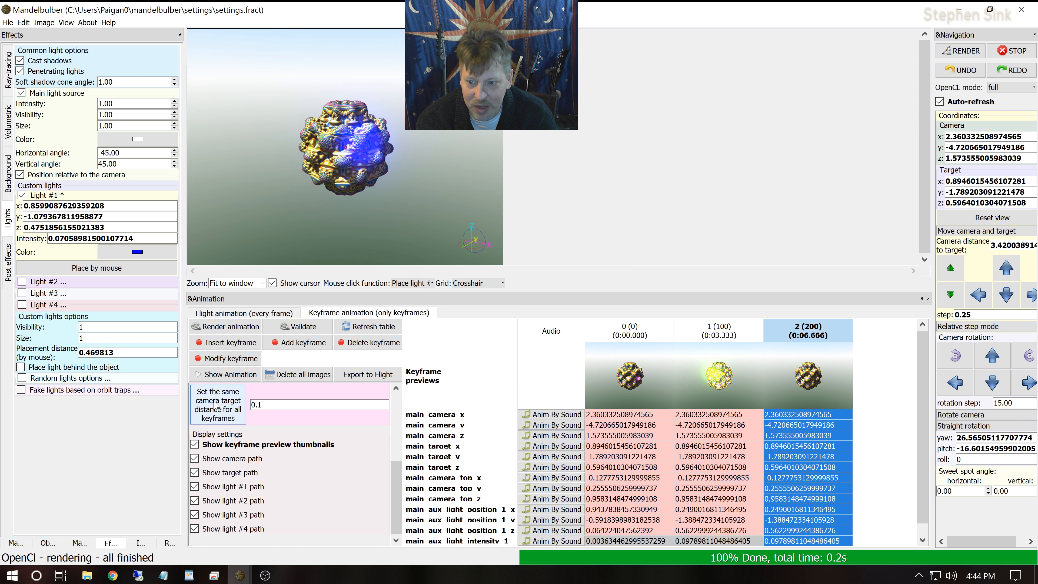
pyautogui.click(225, 360)
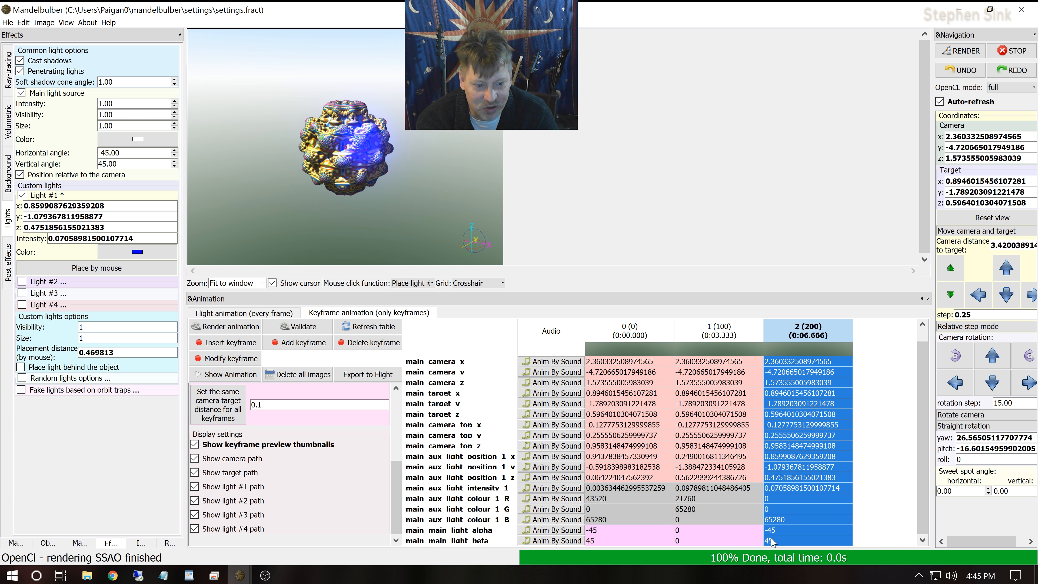
# Step: Set the main light's alpha angle to -90 in keyframe 2
pyautogui.doubleClick(781, 531)
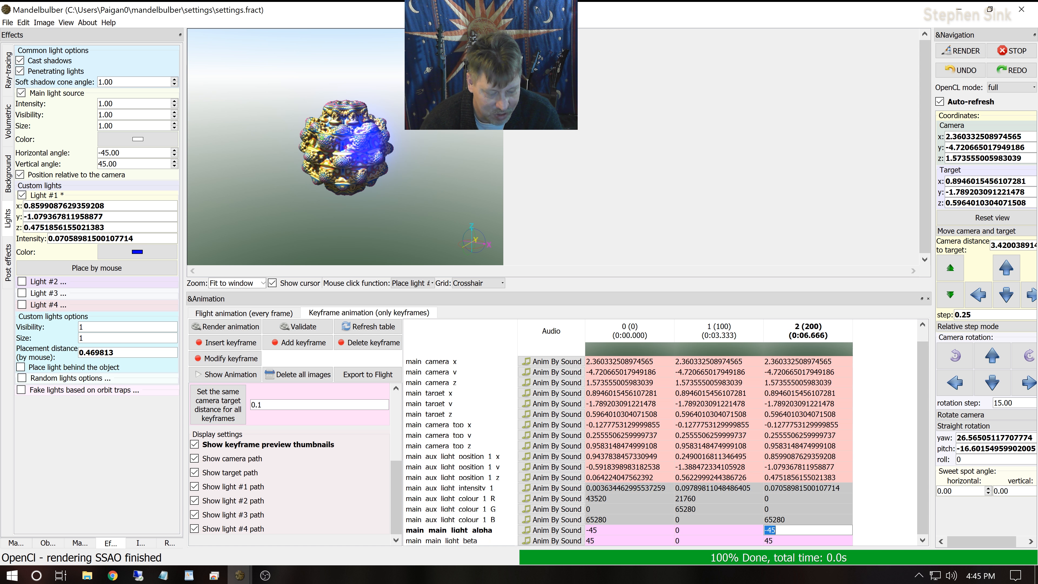
pyautogui.write('-')
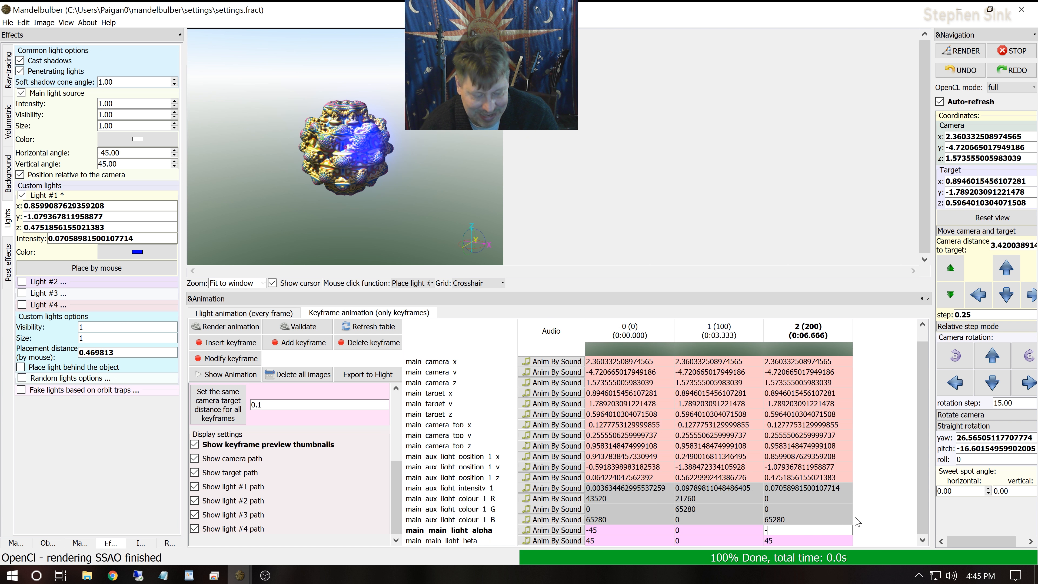
pyautogui.write('90')
pyautogui.press('Return')
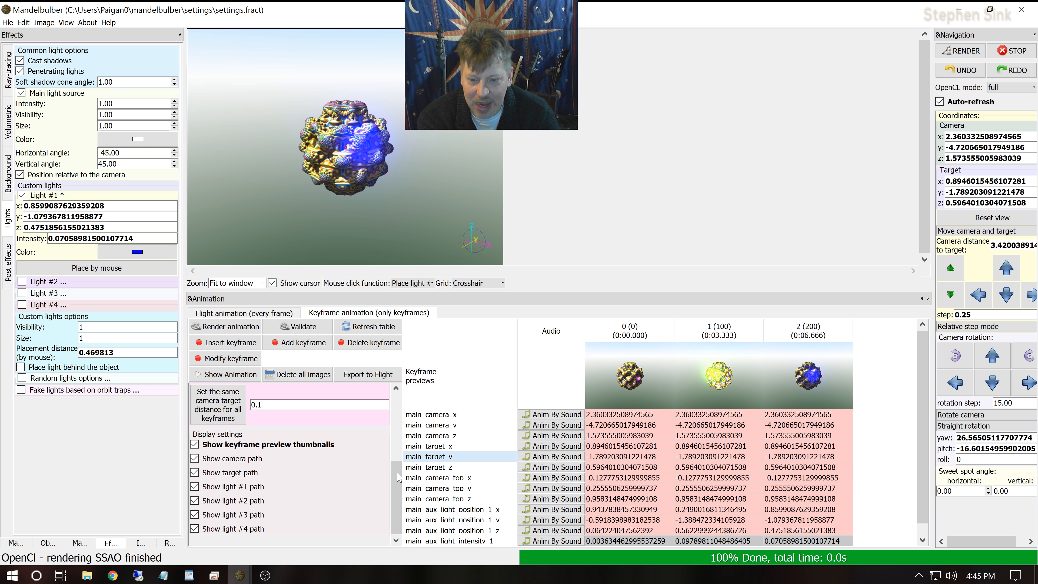
# Step: Preview the animation images in the current output folder and close the player
pyautogui.moveTo(394, 466); pyautogui.dragTo(391, 386)
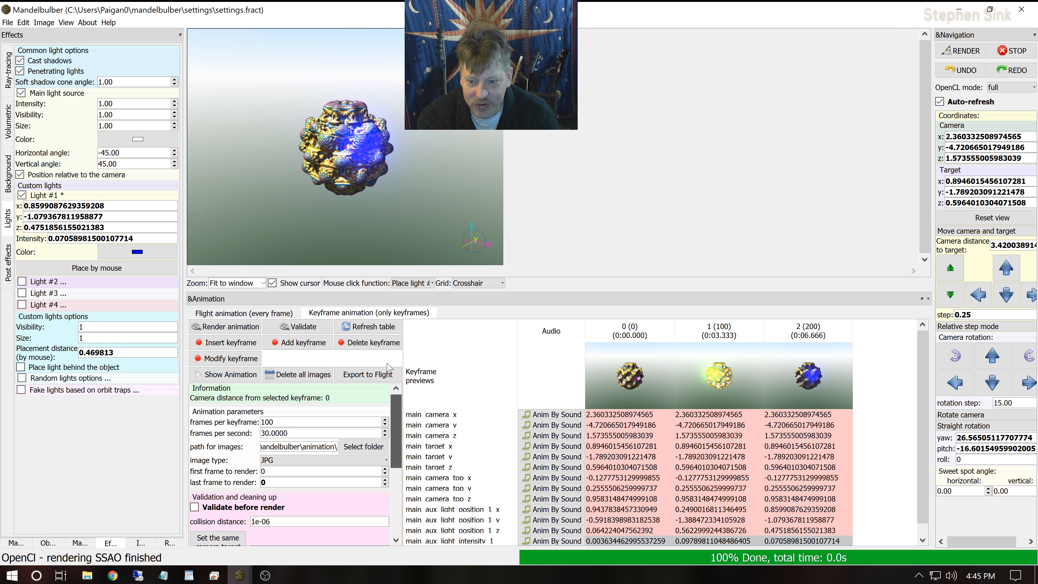
pyautogui.click(230, 375)
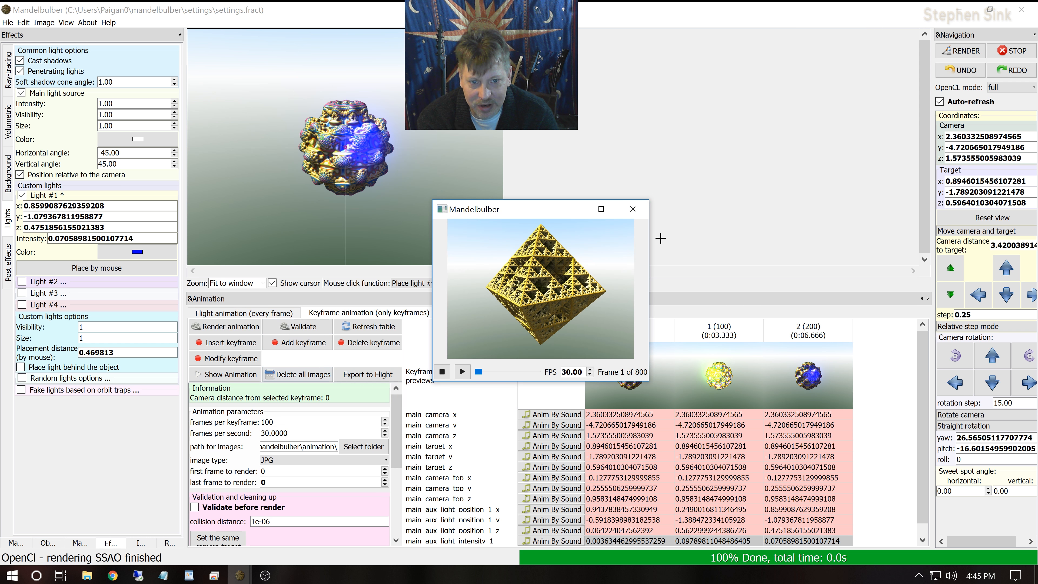
pyautogui.click(632, 209)
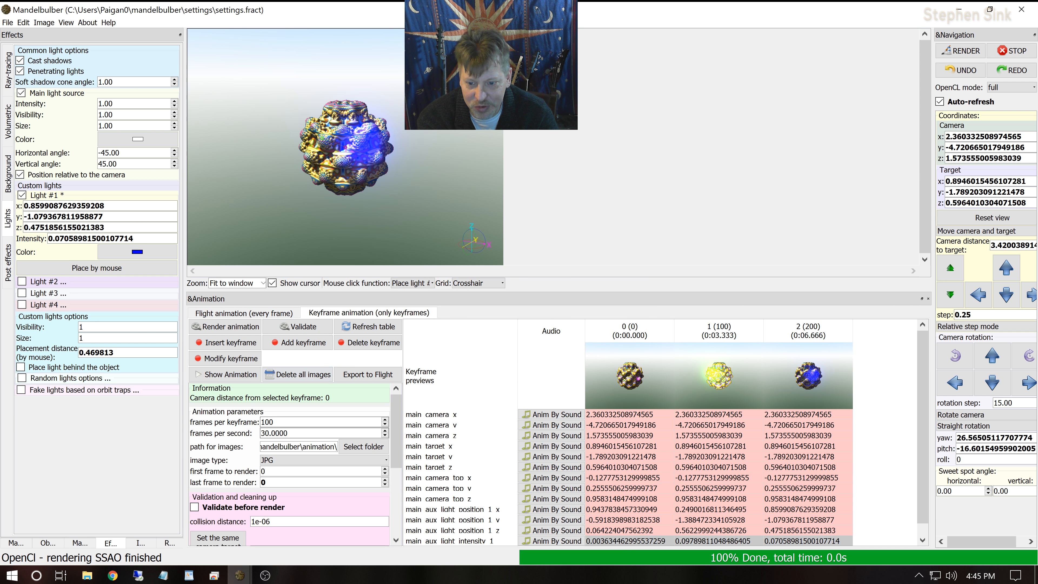
# Step: Create a new folder named test inside the animation folder and set it as the path for images
pyautogui.click(362, 447)
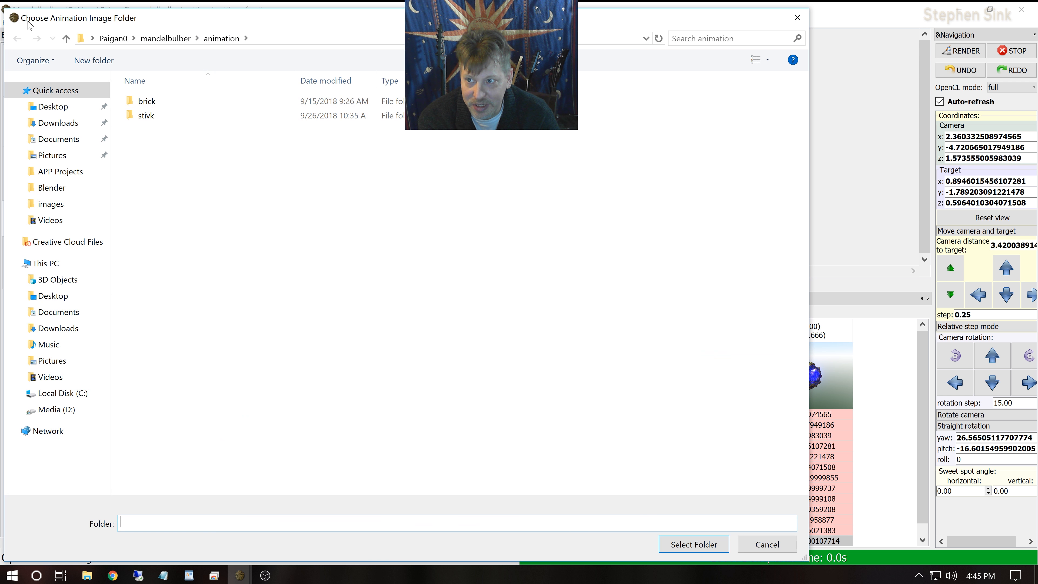
pyautogui.click(93, 60)
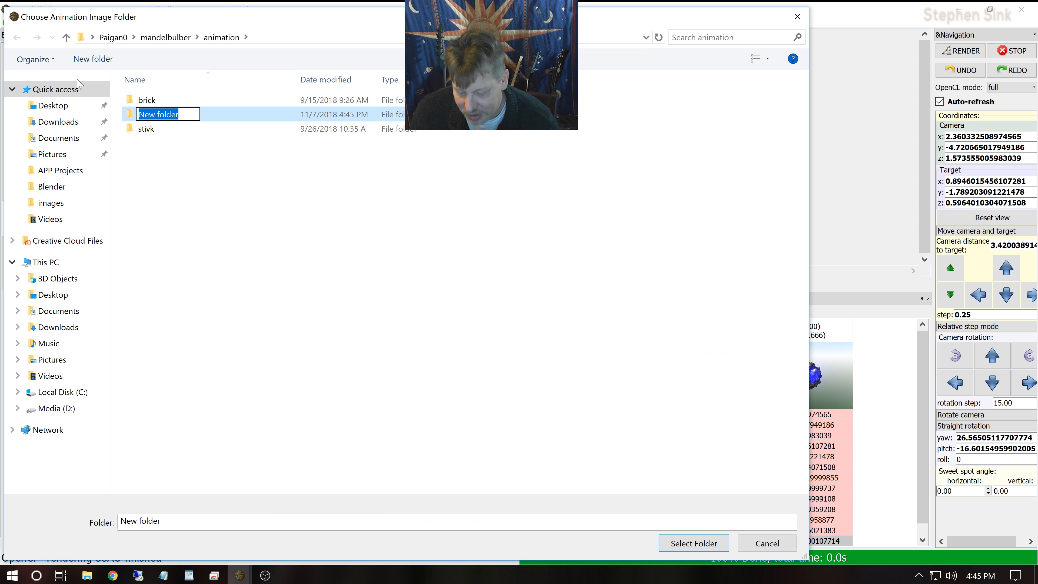
pyautogui.write('tes')
pyautogui.press('Return')
pyautogui.press('Return')
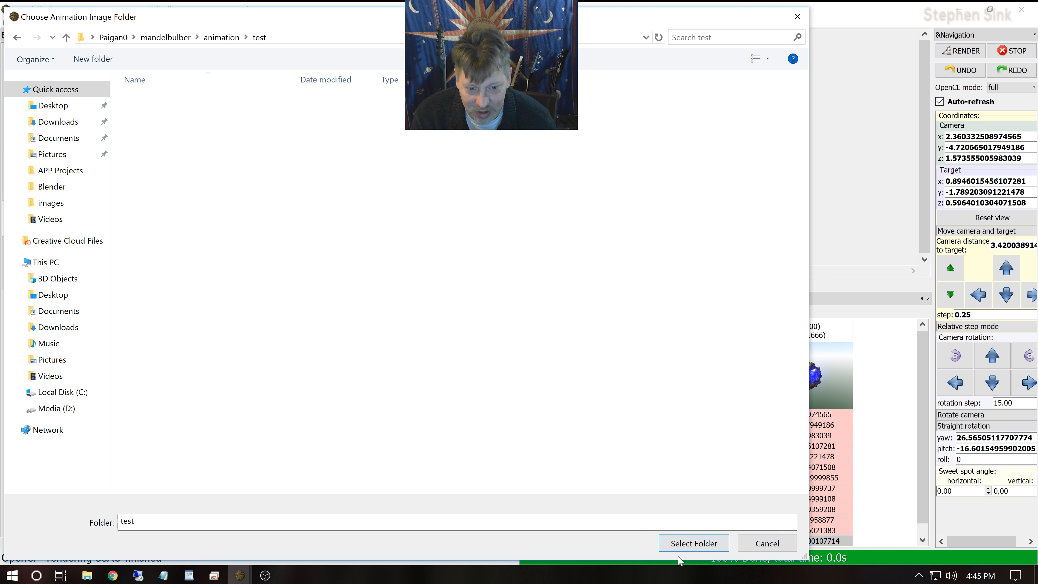
pyautogui.click(694, 544)
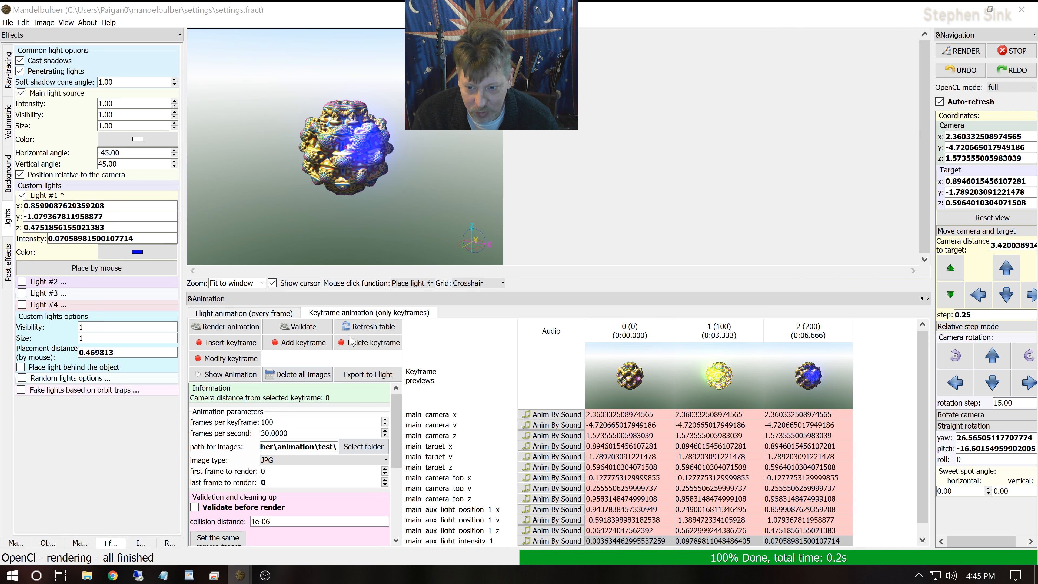
# Step: Render the keyframe animation and check the image resolution settings during the render
pyautogui.click(244, 327)
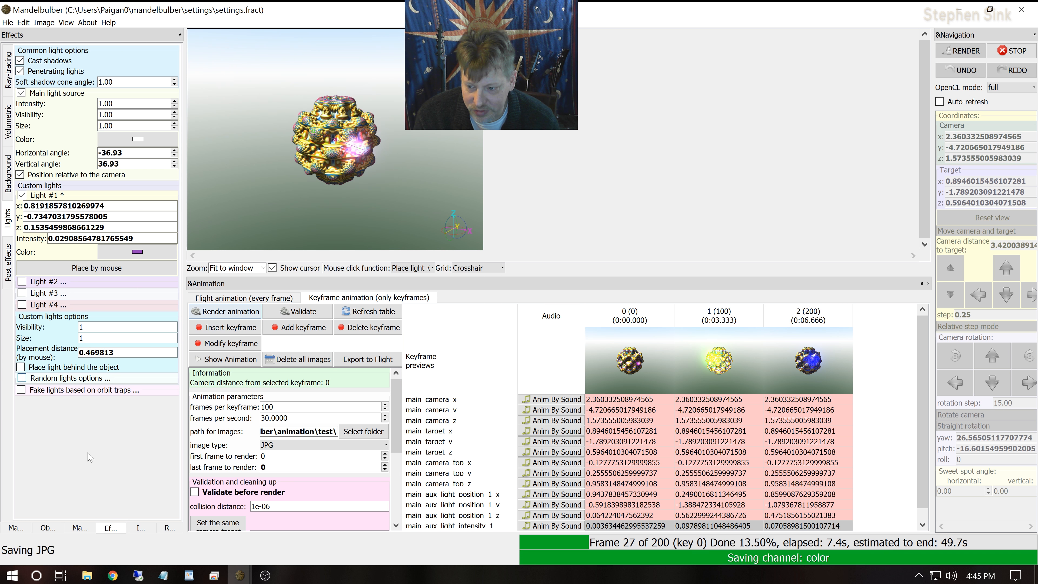
pyautogui.click(140, 528)
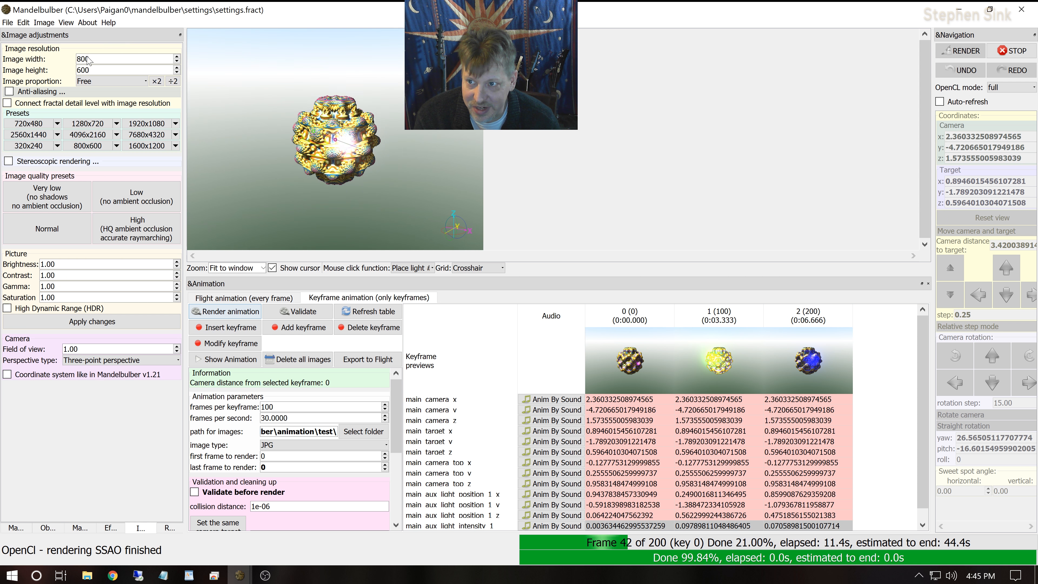
pyautogui.click(110, 528)
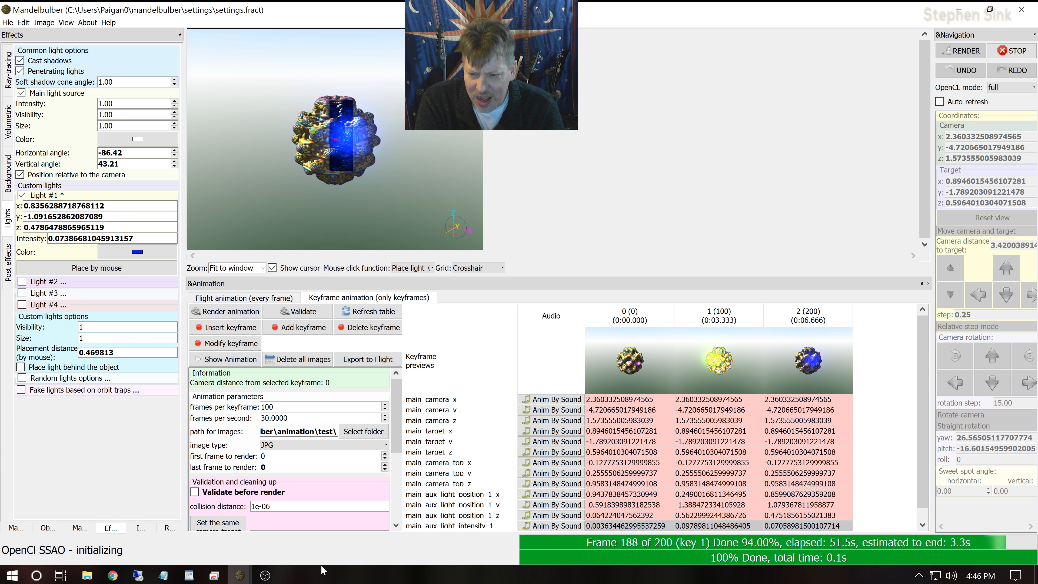
# Step: Play back the rendered animation and close the player
pyautogui.click(216, 360)
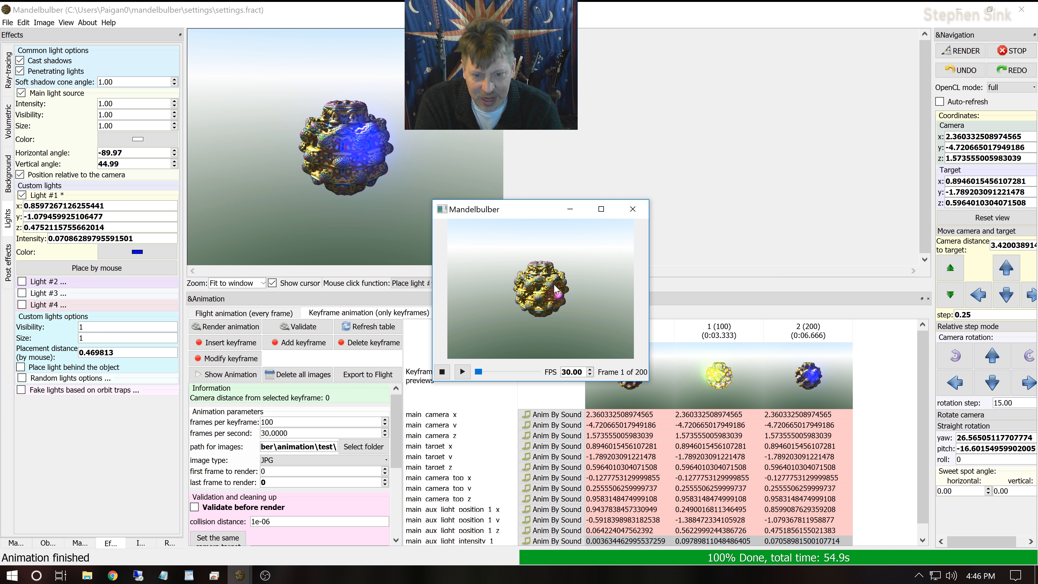
pyautogui.click(462, 372)
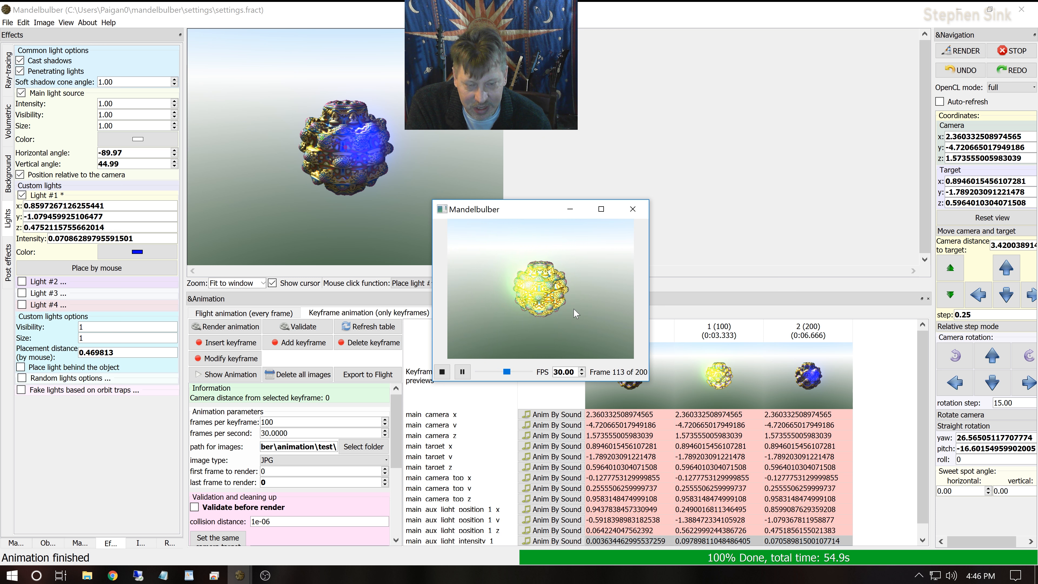
pyautogui.click(633, 209)
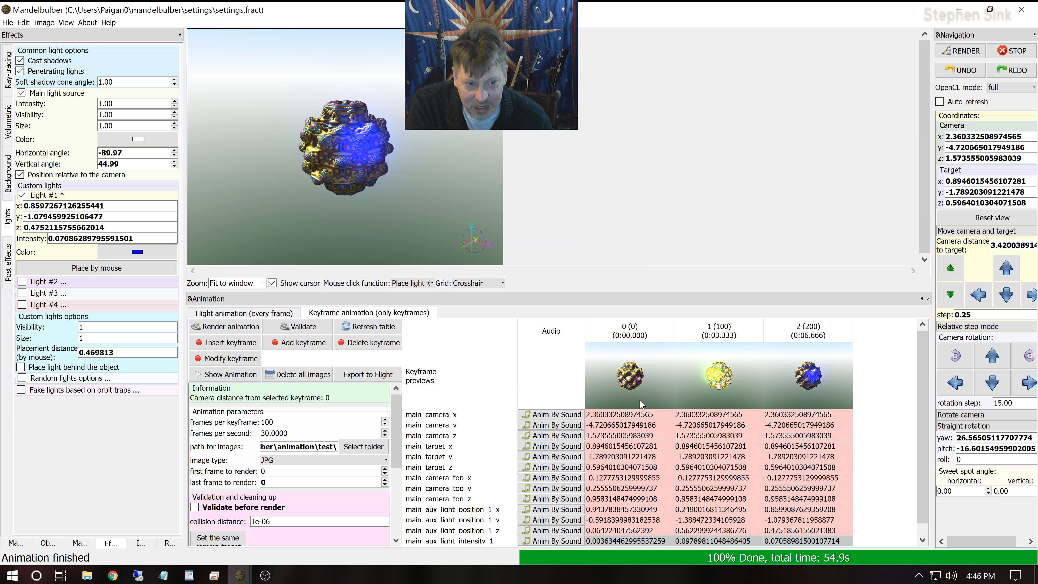
# Step: Add a fourth keyframe and try rendering with light #1 placed on the fractal's top and colored orange (#ff5500)
pyautogui.click(302, 343)
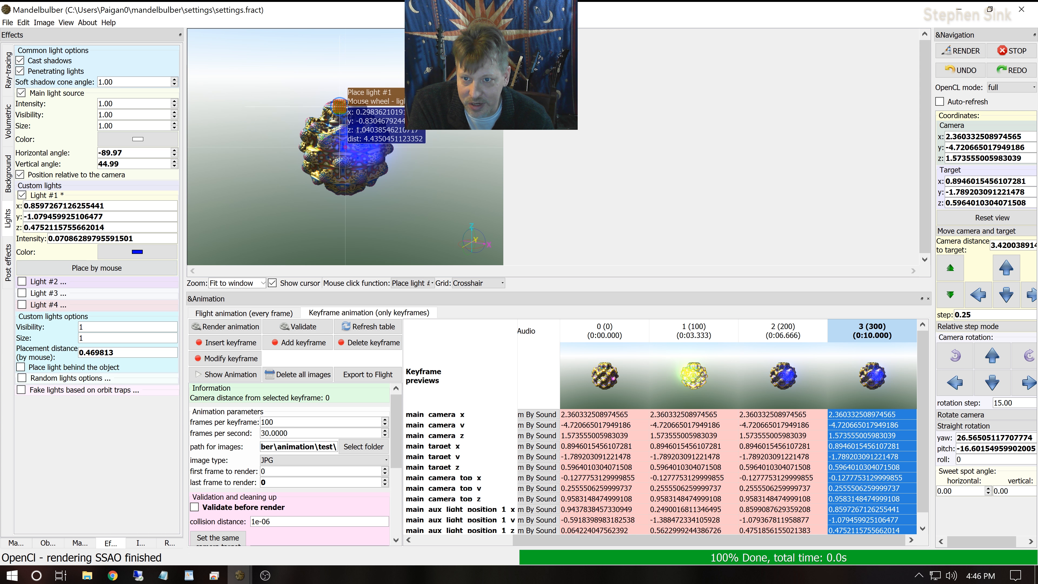
pyautogui.click(344, 104)
pyautogui.click(133, 253)
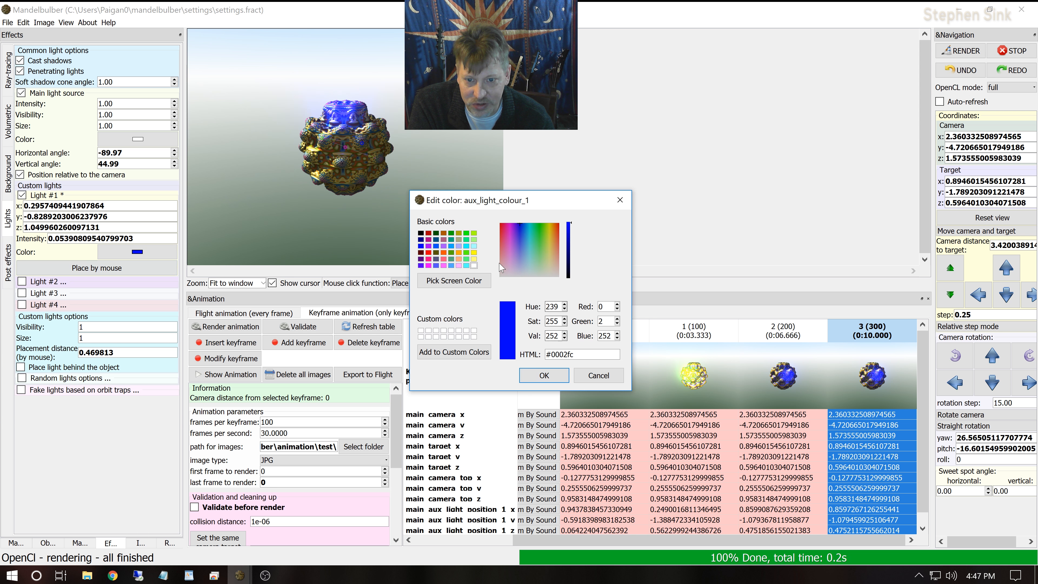
pyautogui.click(444, 252)
pyautogui.click(544, 377)
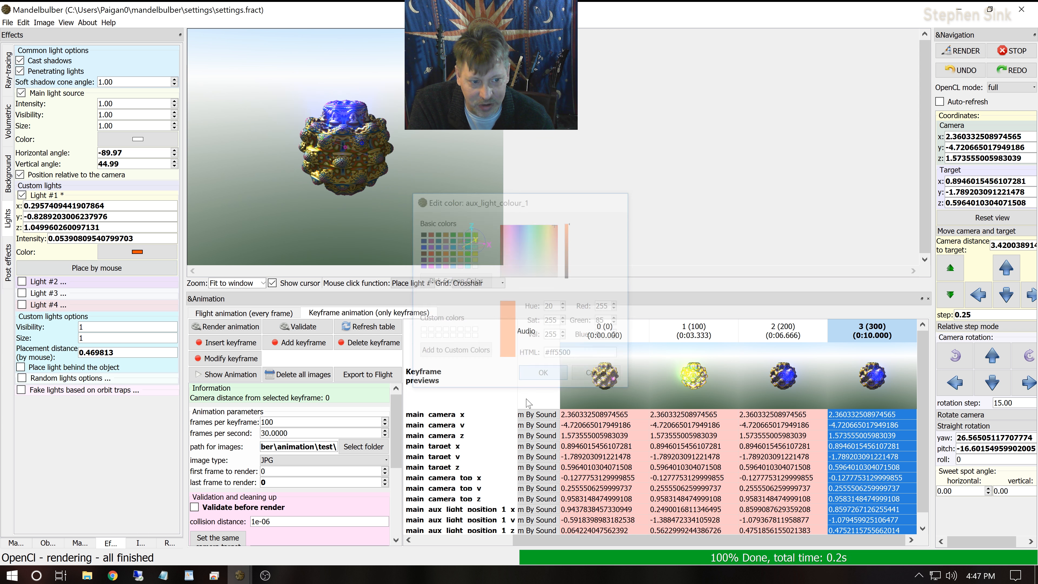
pyautogui.click(231, 327)
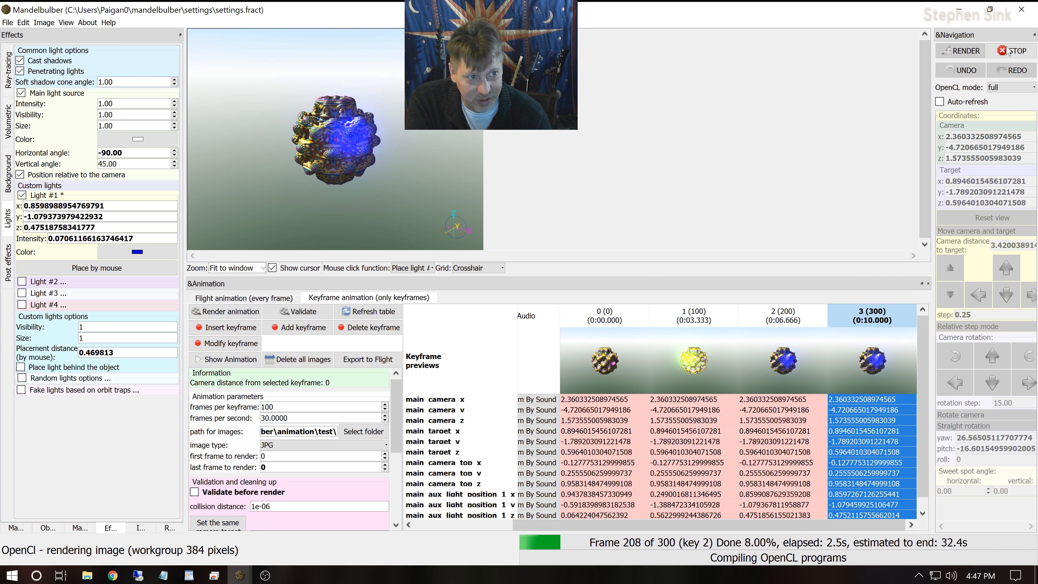
# Step: Update keyframe 3 with light #1 placed on the fractal's top and colored red
pyautogui.click(771, 377)
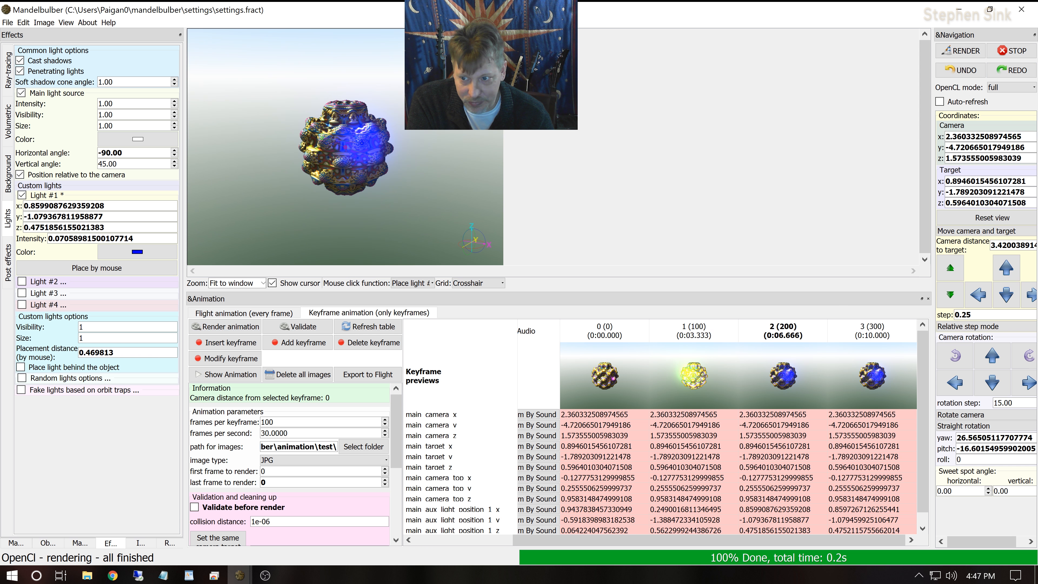
pyautogui.click(100, 267)
pyautogui.click(327, 102)
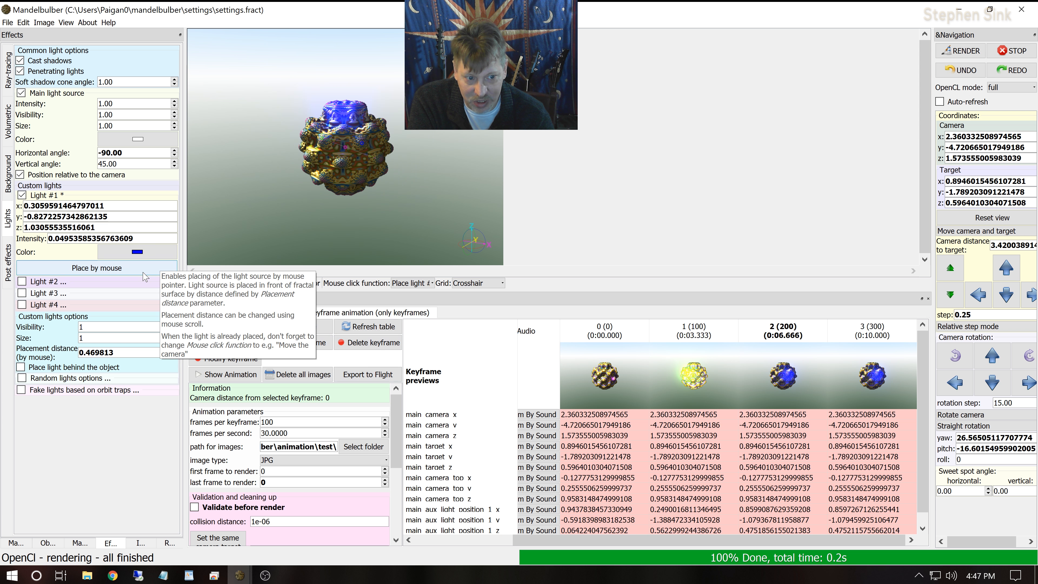
pyautogui.click(132, 255)
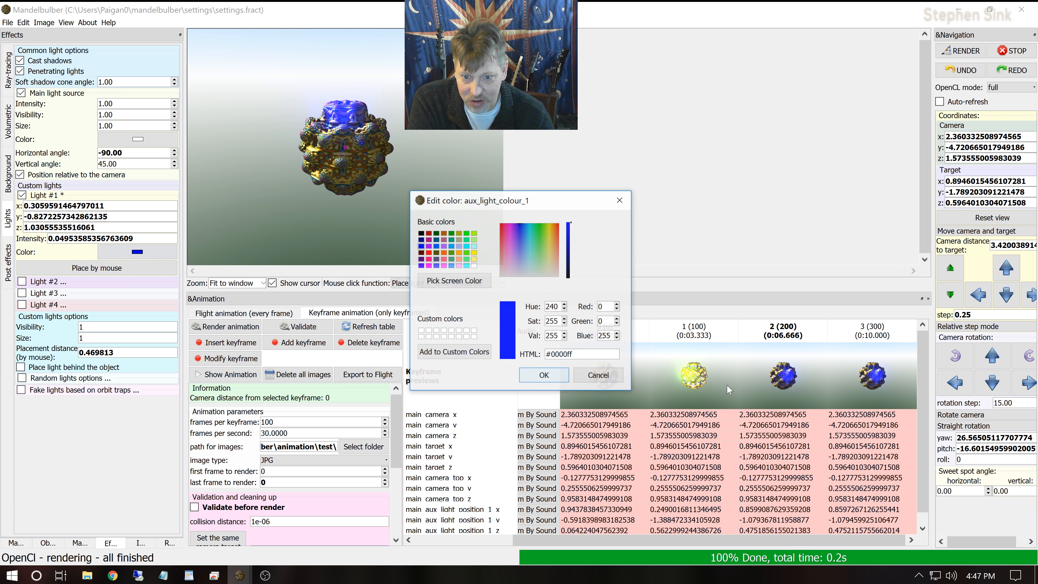
pyautogui.click(430, 247)
pyautogui.click(543, 375)
pyautogui.click(874, 331)
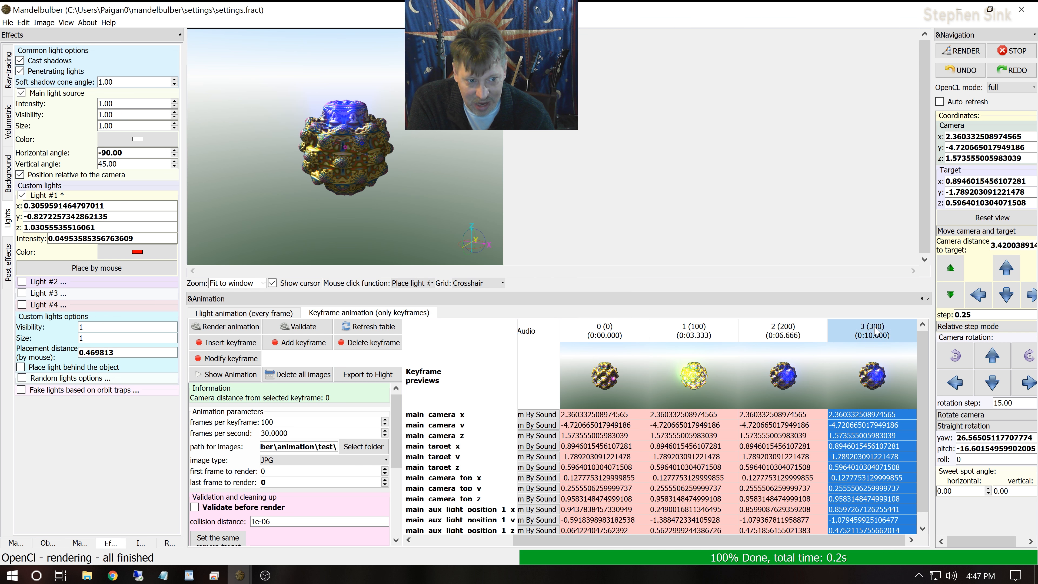
pyautogui.click(206, 361)
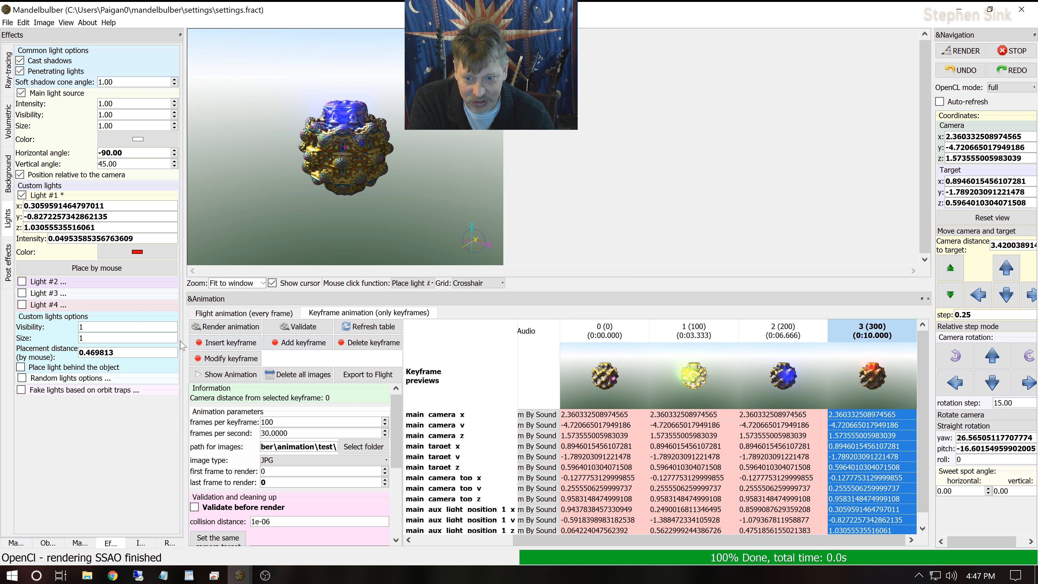
# Step: Render the frames up to keyframe 3, view the resulting animation and close the player
pyautogui.click(220, 328)
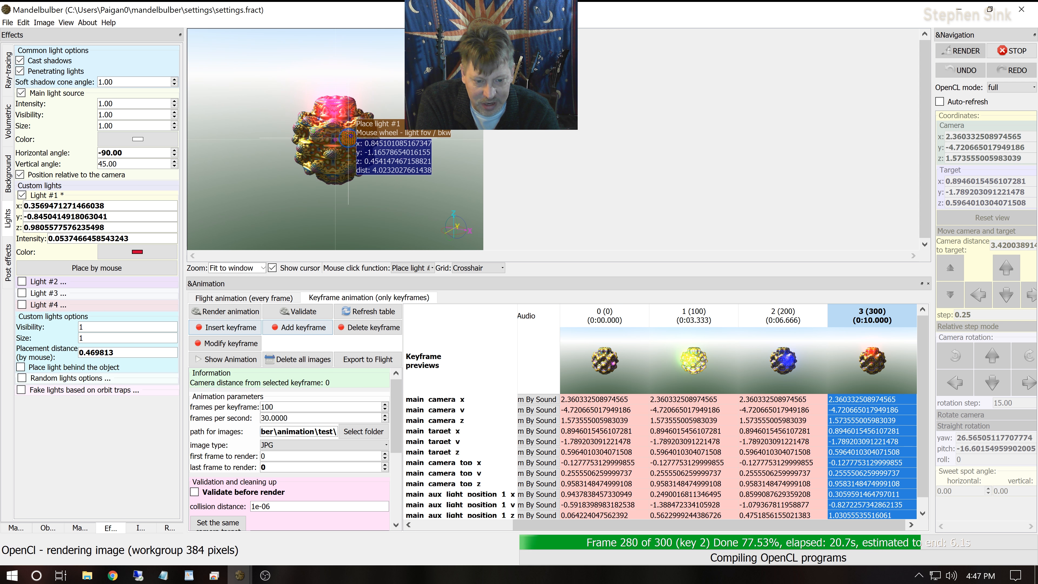
pyautogui.click(212, 359)
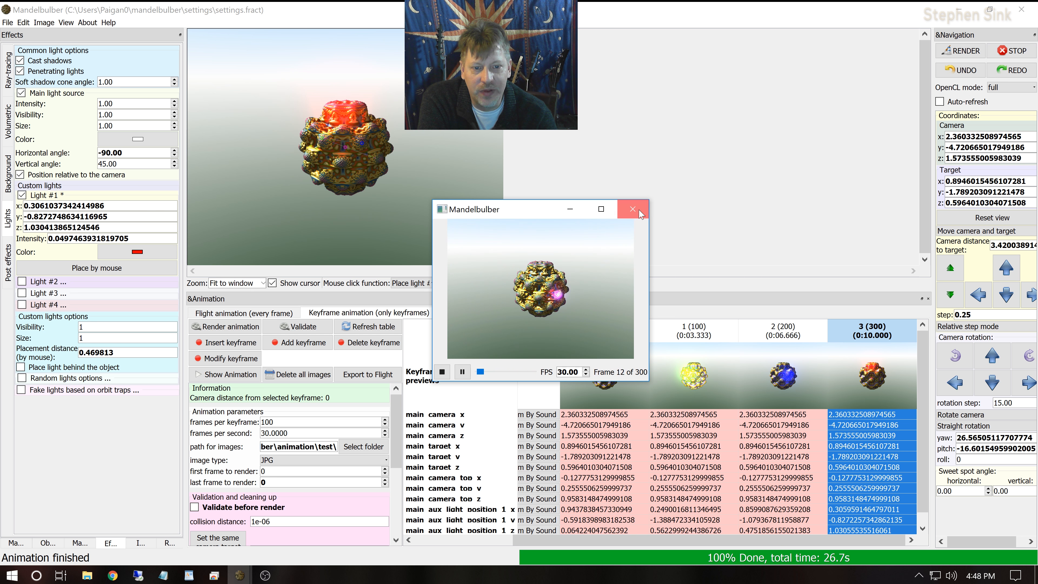
pyautogui.click(644, 217)
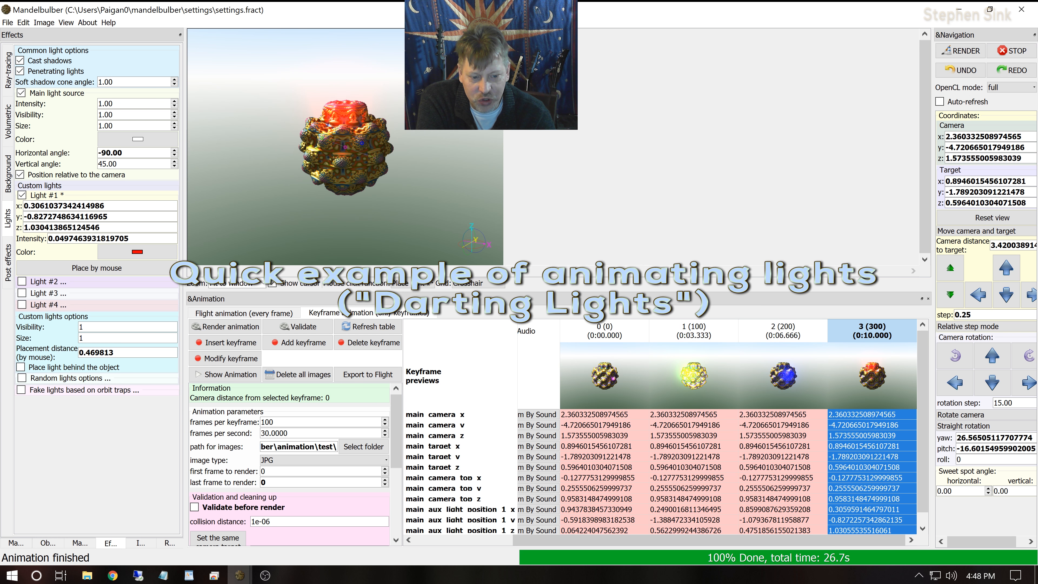
# Step: Add three more keyframes after keyframe 3
pyautogui.moveTo(740, 541); pyautogui.dragTo(761, 541)
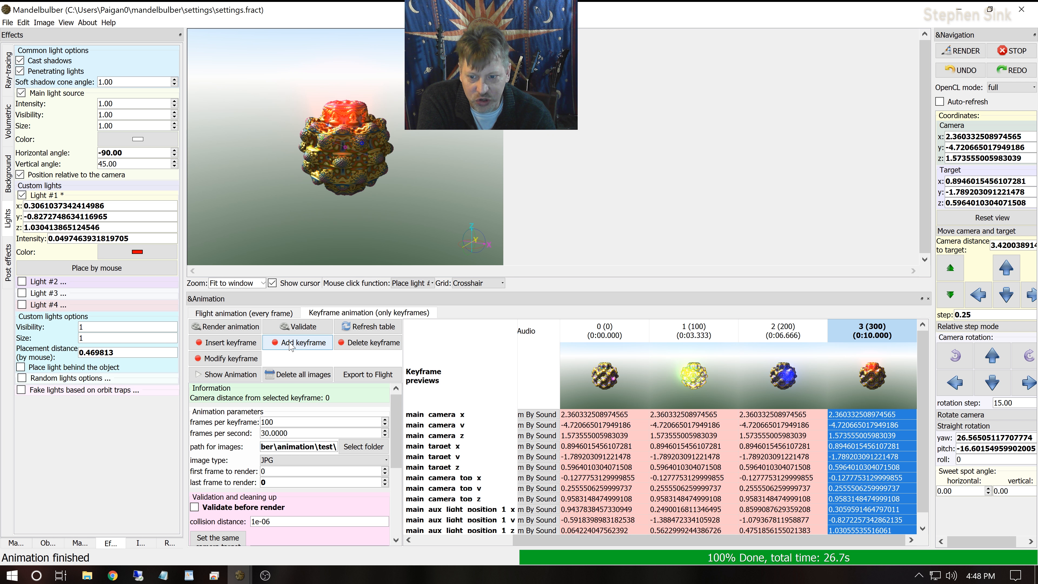
pyautogui.click(301, 343)
pyautogui.click(301, 342)
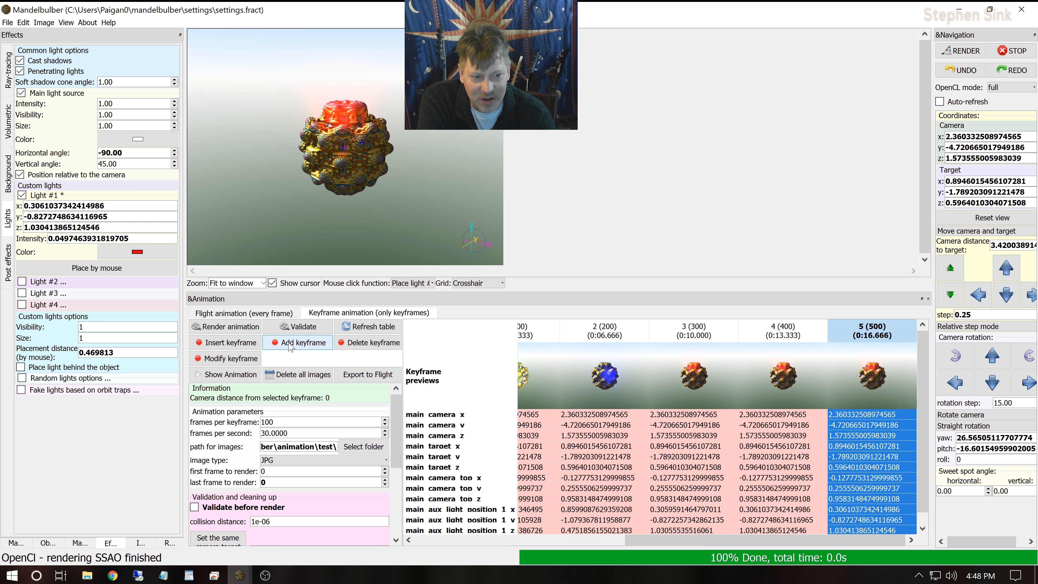
pyautogui.click(291, 347)
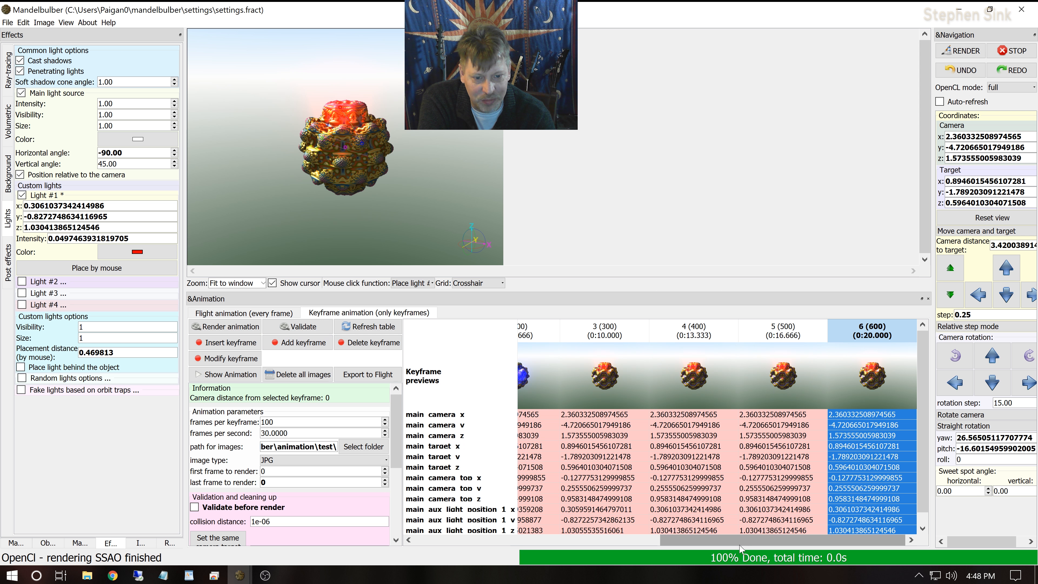
# Step: With keyframe 0 selected, enable light #2 and add its position to the keyframe animation
pyautogui.moveTo(740, 548); pyautogui.dragTo(439, 555)
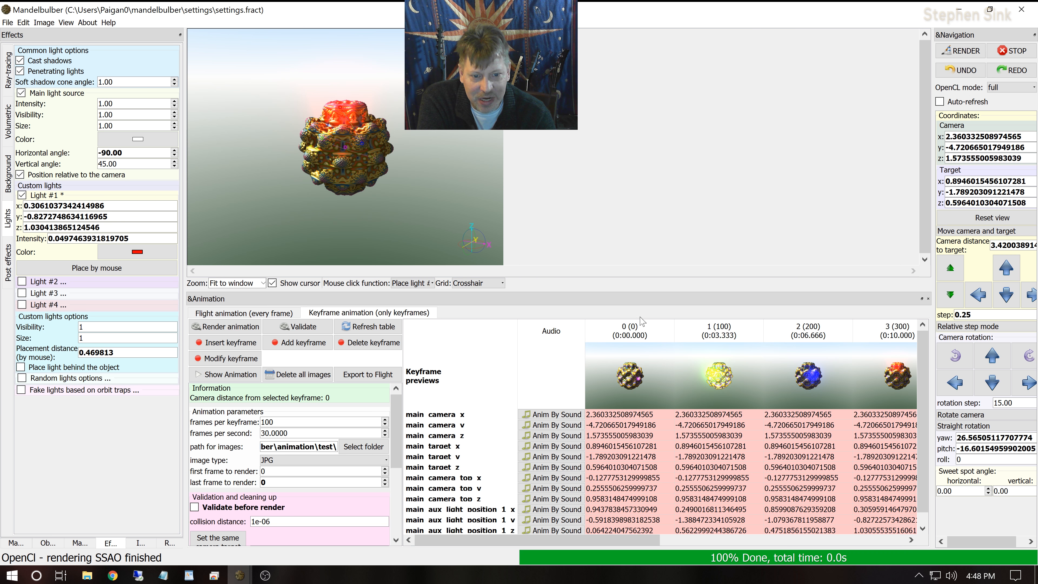
pyautogui.click(634, 327)
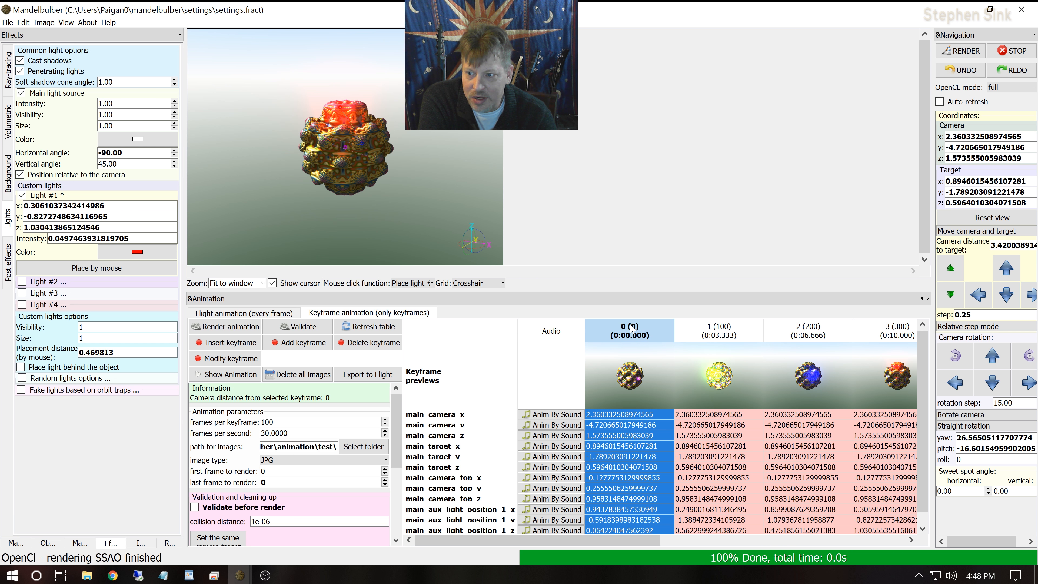
pyautogui.click(22, 282)
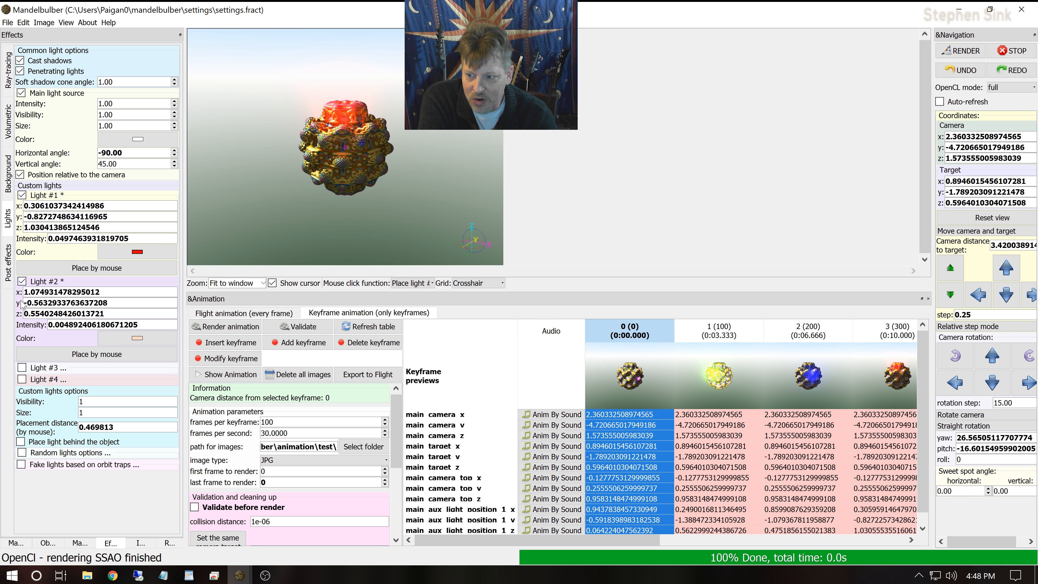
pyautogui.rightClick(38, 292)
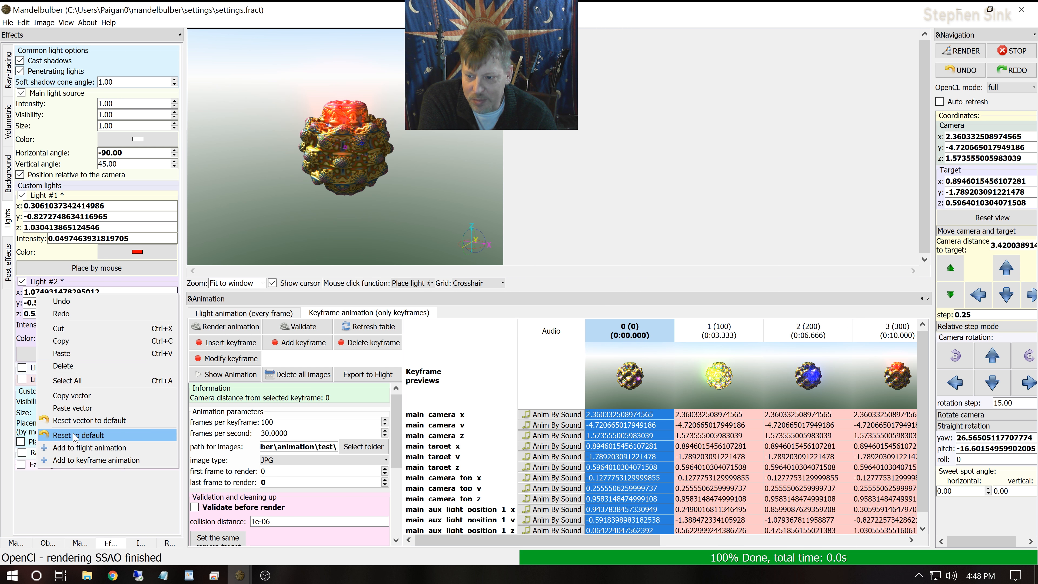
pyautogui.click(81, 461)
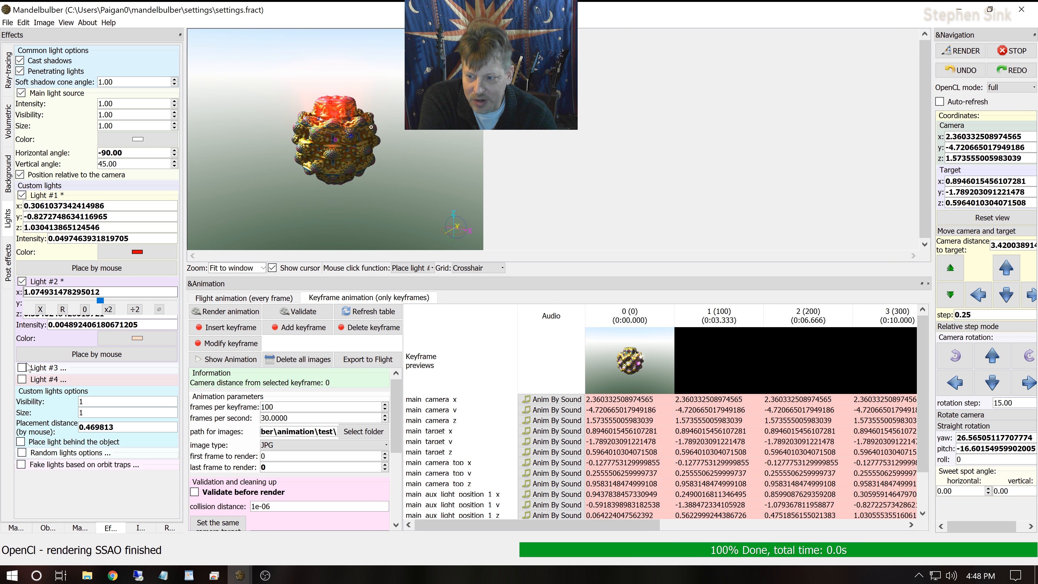
# Step: Enable light #3 and add its position and the intensities of lights #2 and #3 to the keyframe animation
pyautogui.click(22, 367)
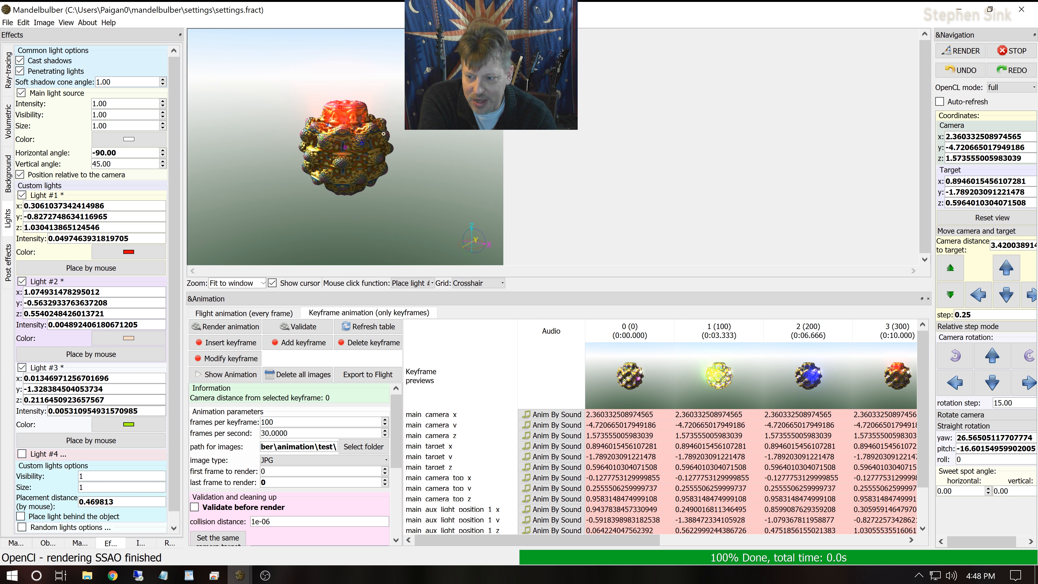
pyautogui.rightClick(57, 388)
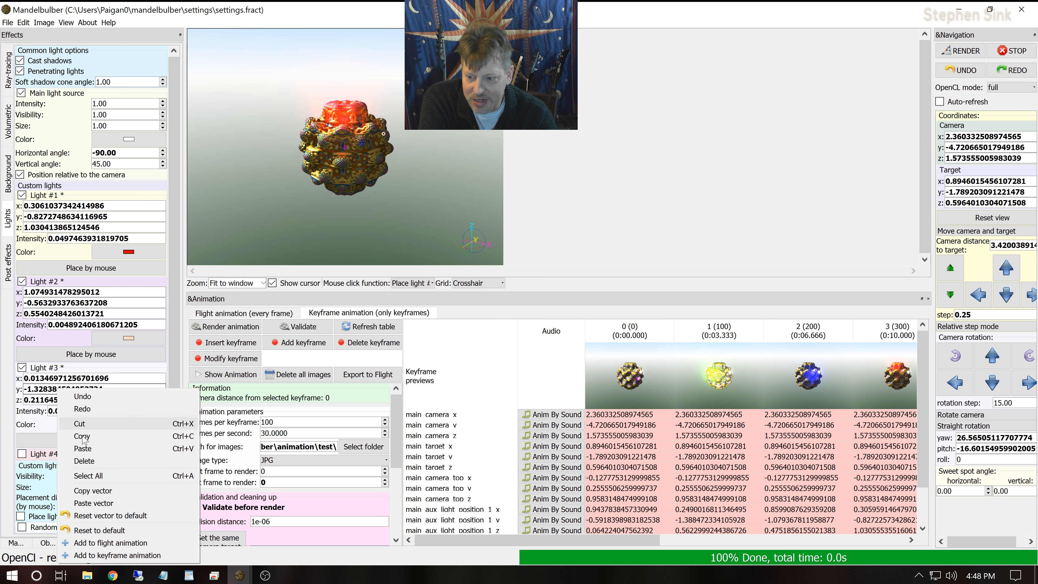
pyautogui.click(117, 556)
pyautogui.rightClick(63, 324)
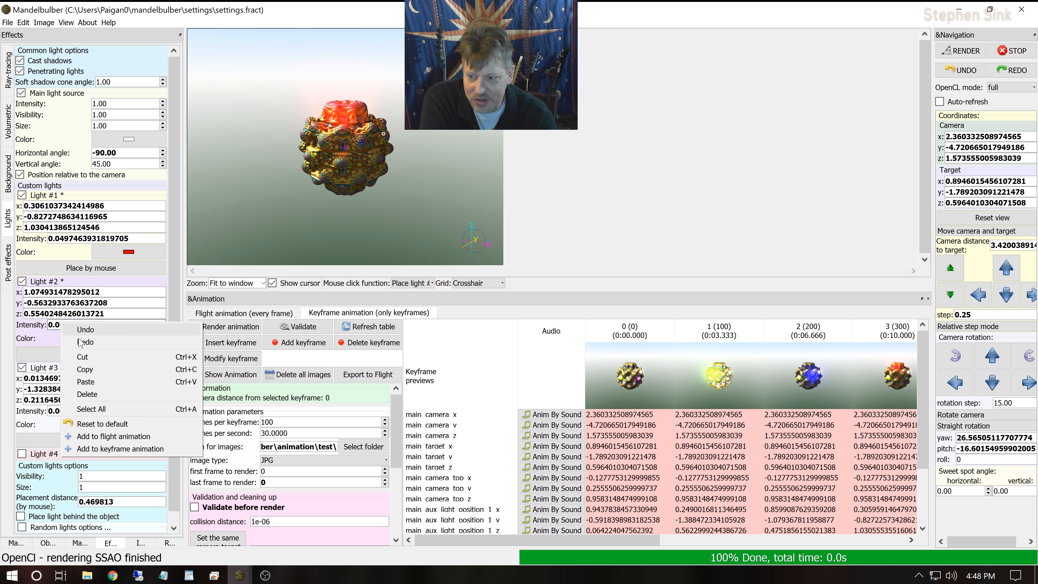
pyautogui.click(115, 454)
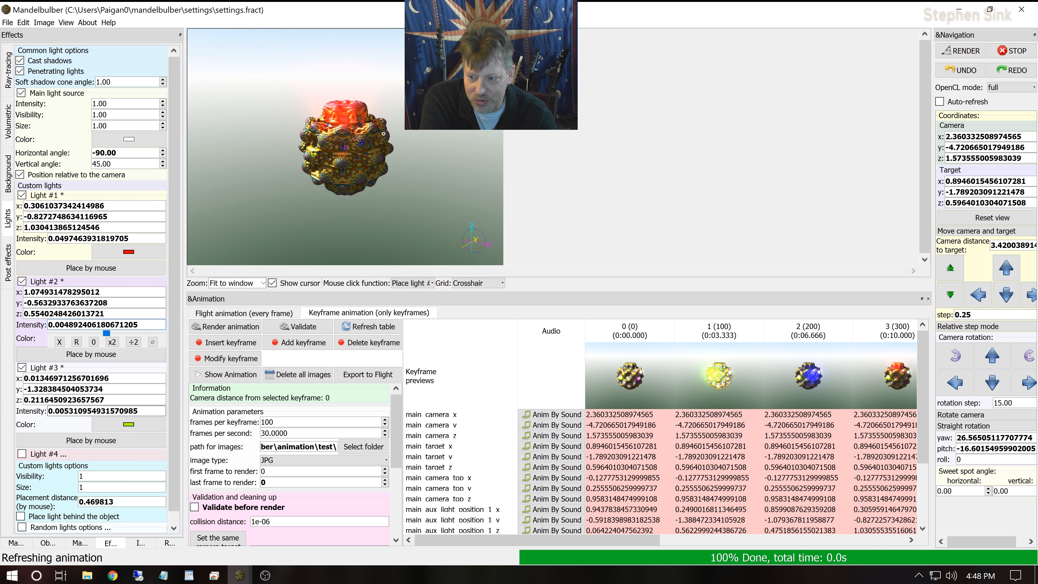
pyautogui.rightClick(67, 410)
pyautogui.click(120, 537)
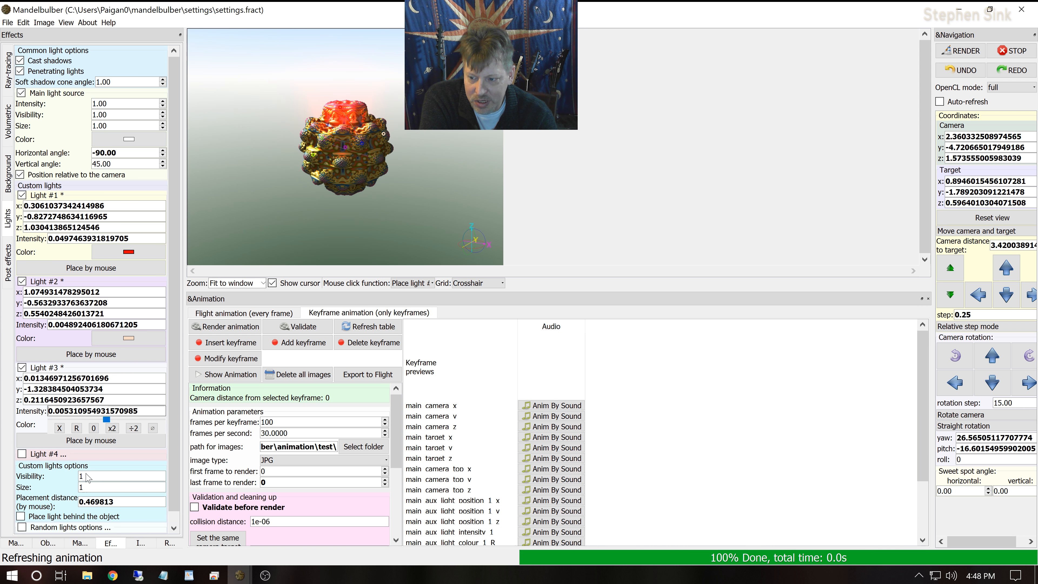
# Step: Enable light #4 and add its position and intensity to the keyframe animation
pyautogui.click(22, 454)
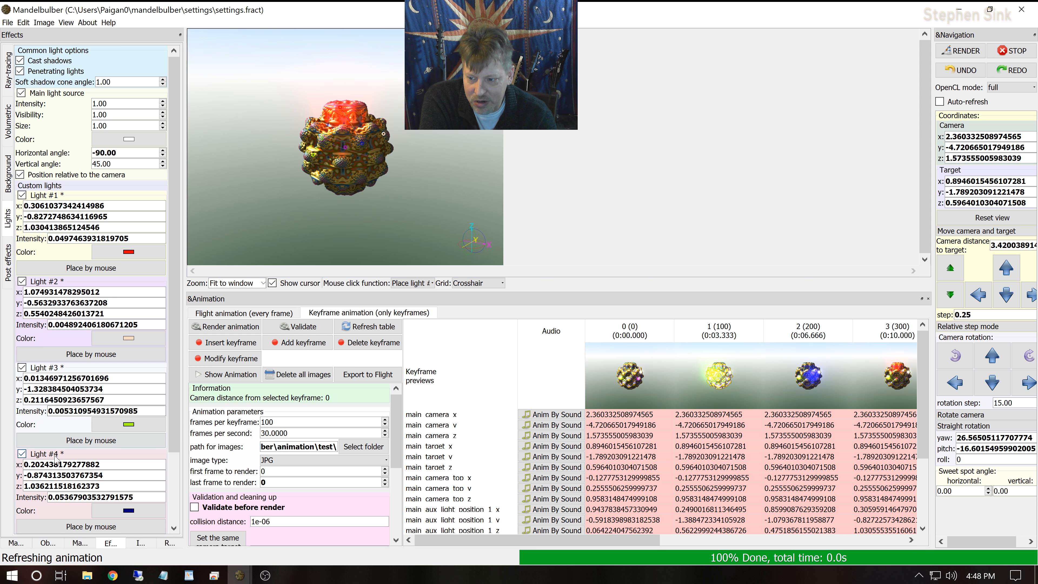
pyautogui.rightClick(58, 469)
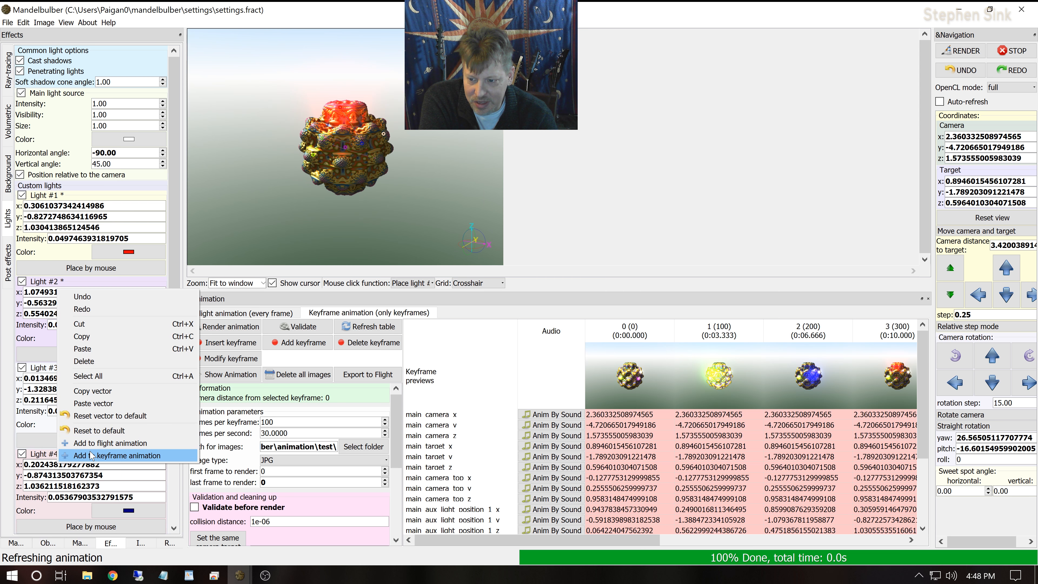
pyautogui.click(93, 456)
pyautogui.scroll(-4, 169, 480)
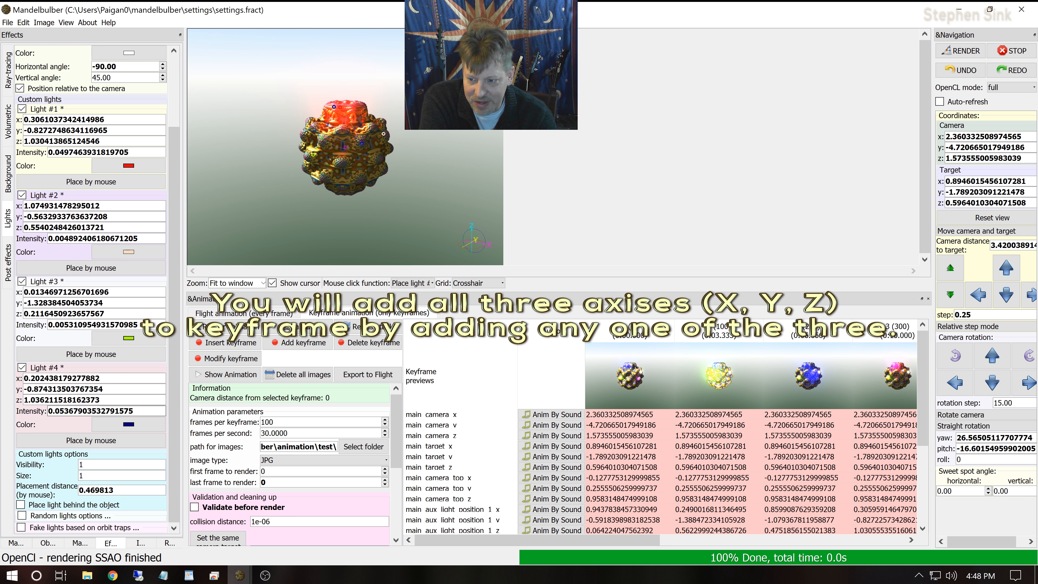
pyautogui.rightClick(86, 411)
pyautogui.click(123, 541)
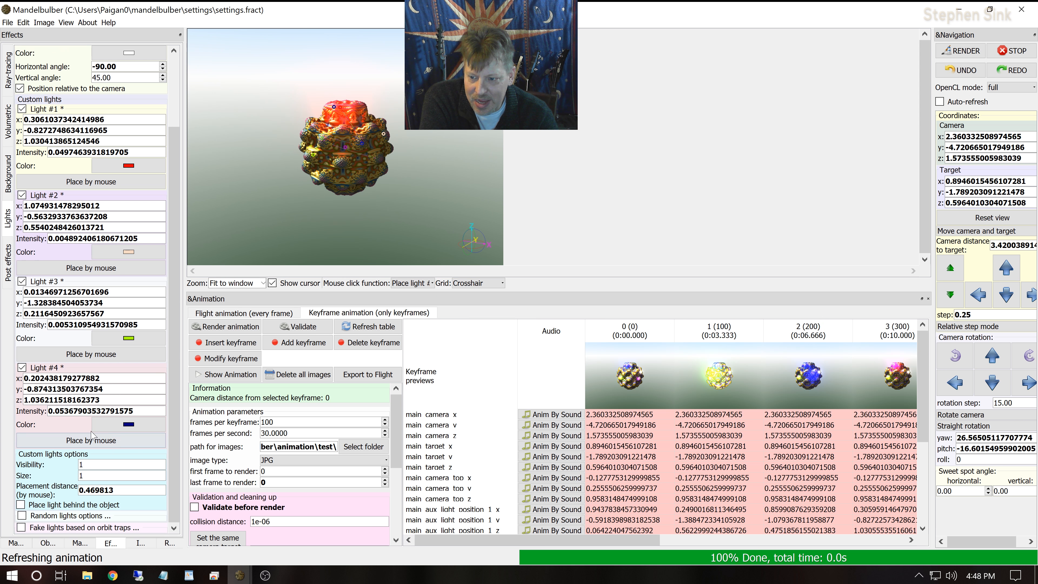
# Step: Add the colors of lights #4, #3 and #2 to the keyframe animation and check their rows in the keyframe table
pyautogui.rightClick(130, 430)
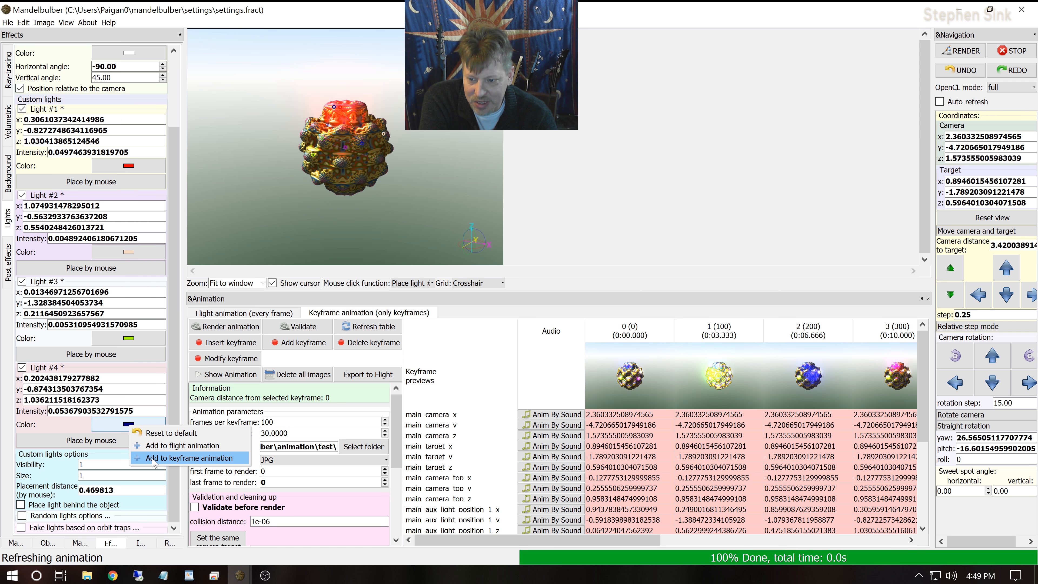
pyautogui.click(157, 460)
pyautogui.rightClick(124, 343)
pyautogui.click(157, 373)
pyautogui.rightClick(128, 255)
pyautogui.click(157, 287)
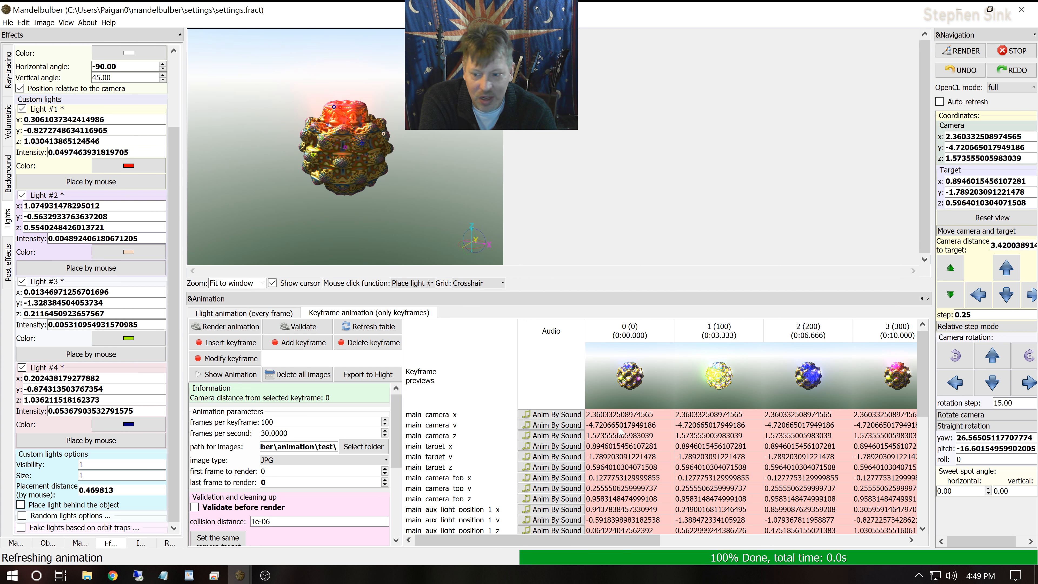
pyautogui.moveTo(924, 421); pyautogui.dragTo(929, 539)
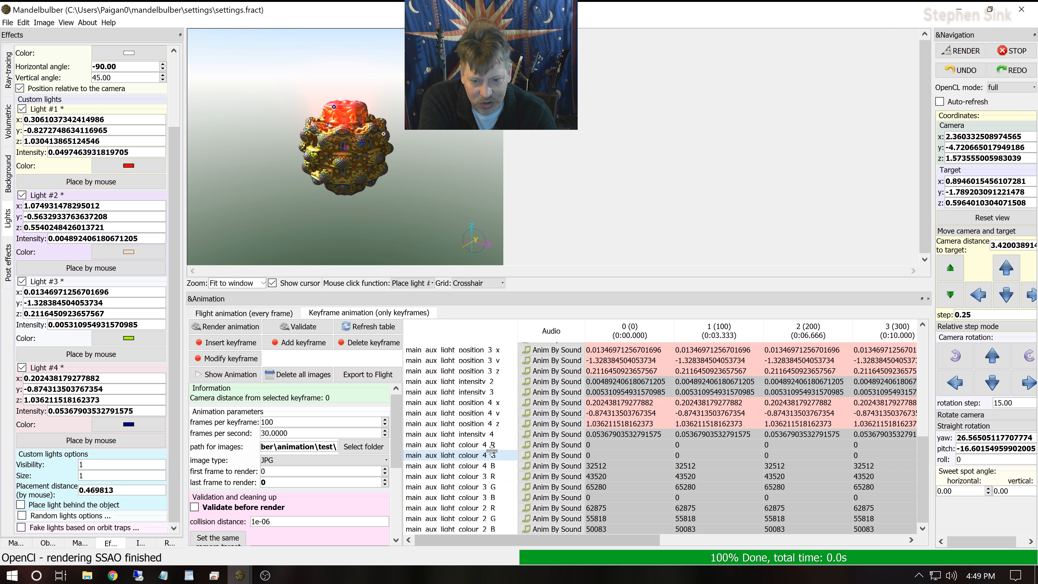
pyautogui.moveTo(928, 456); pyautogui.dragTo(932, 301)
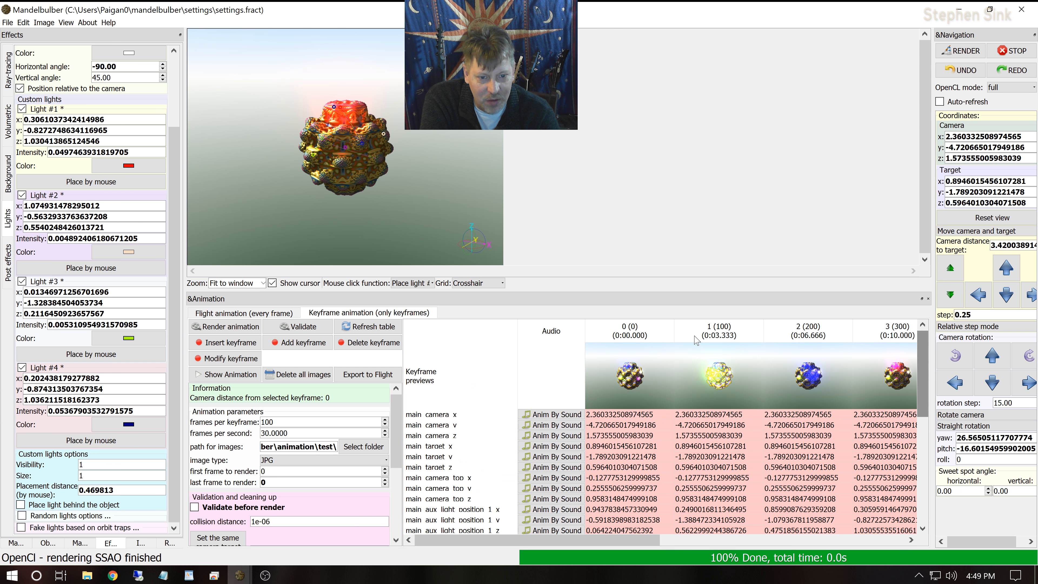
# Step: Load keyframe 0, place light #1 on the fractal's upper left edge and move the camera closer to the fractal
pyautogui.doubleClick(621, 373)
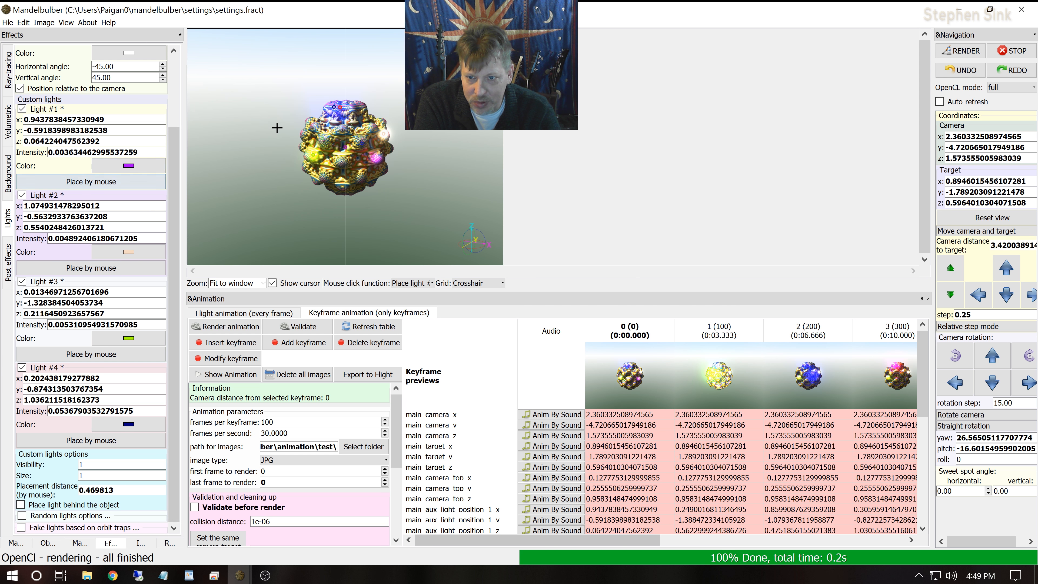
pyautogui.click(299, 133)
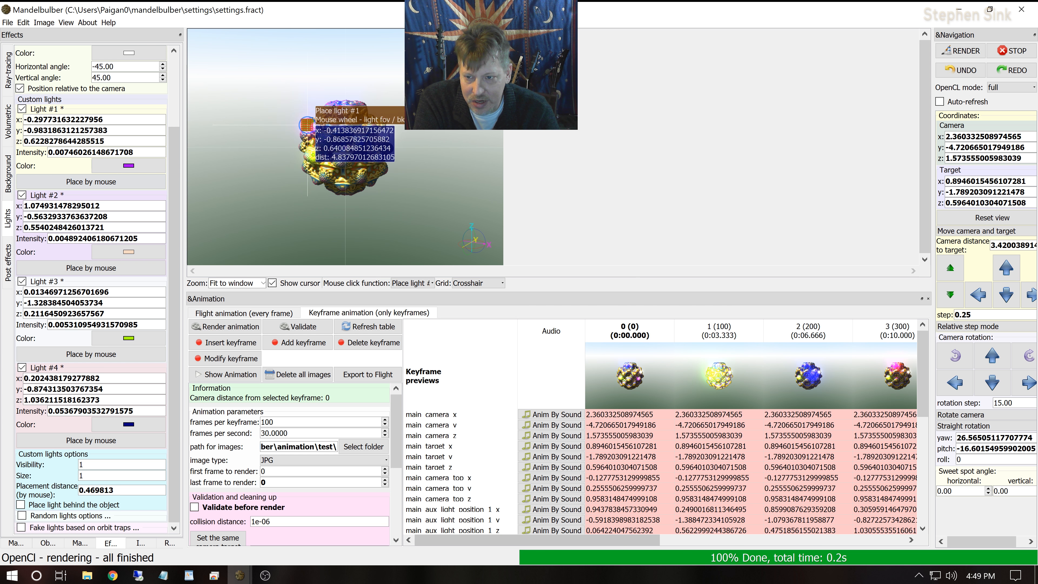
pyautogui.click(951, 266)
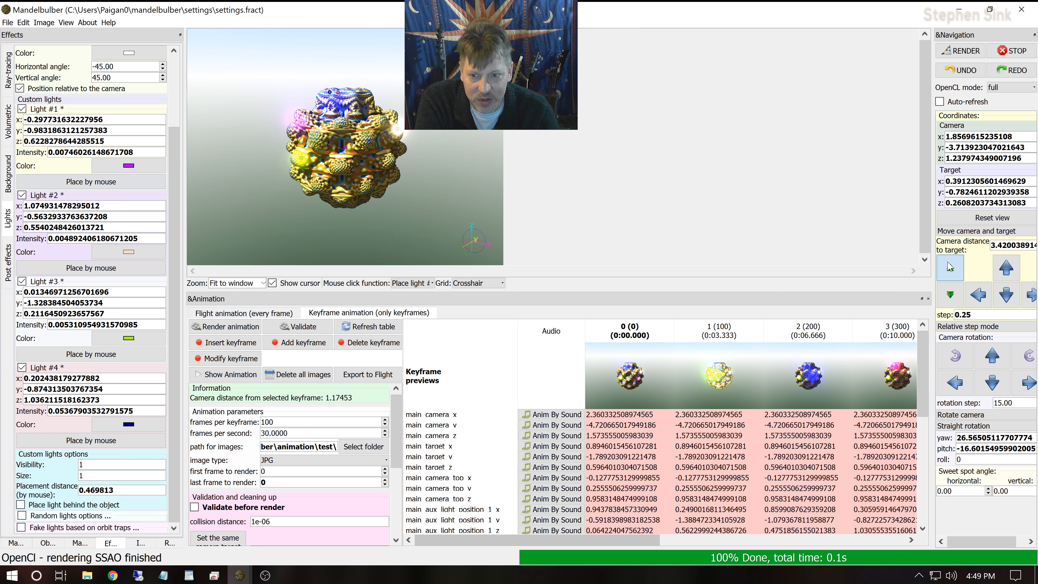
pyautogui.click(951, 267)
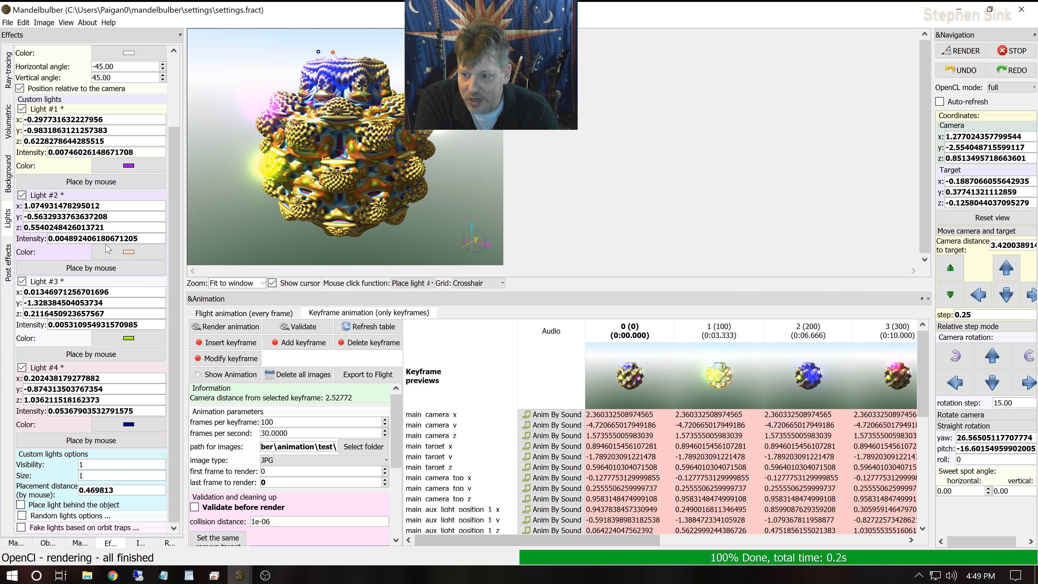
# Step: Place light #2 at the fractal's upper right, #3 near its bottom and #4 on its left side, updating keyframe 0
pyautogui.click(100, 268)
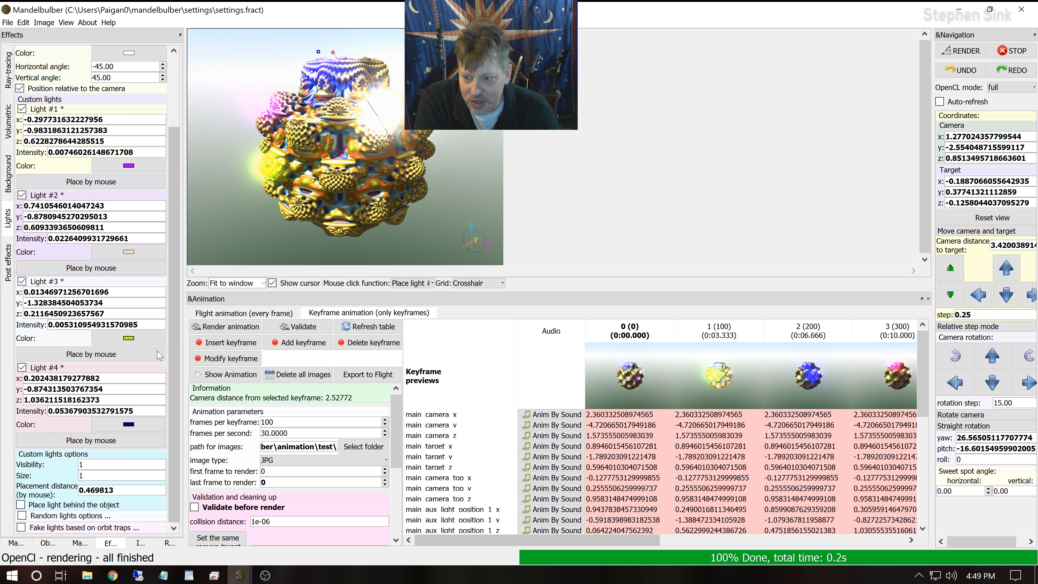
pyautogui.click(112, 355)
pyautogui.click(352, 207)
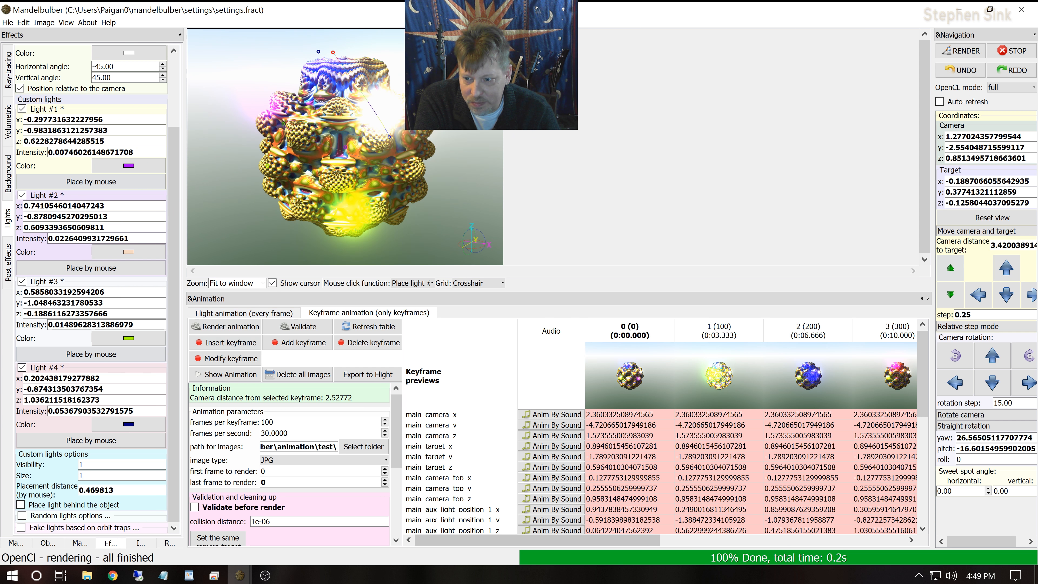
pyautogui.click(91, 441)
pyautogui.click(272, 164)
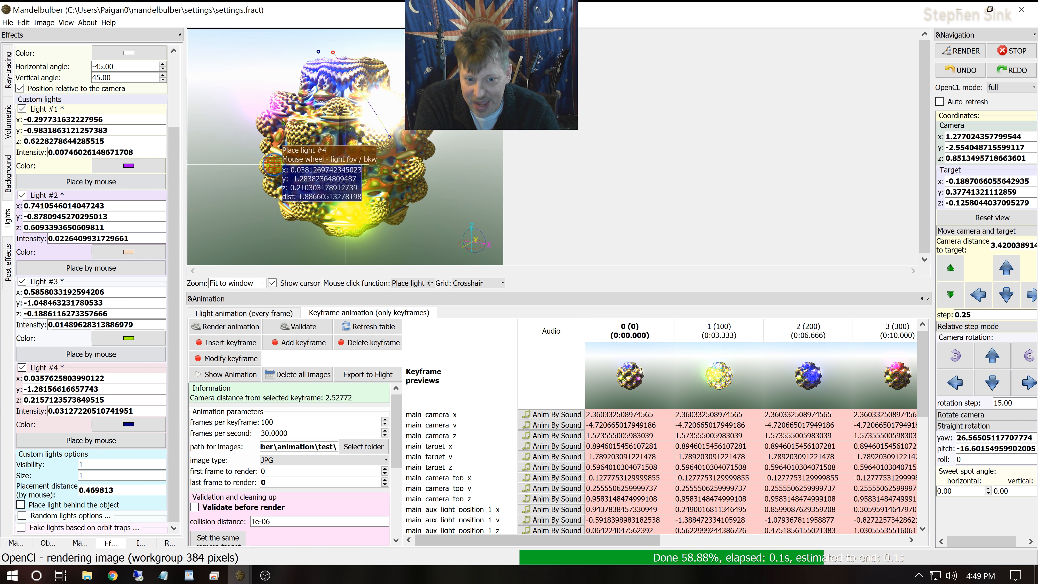
pyautogui.click(629, 331)
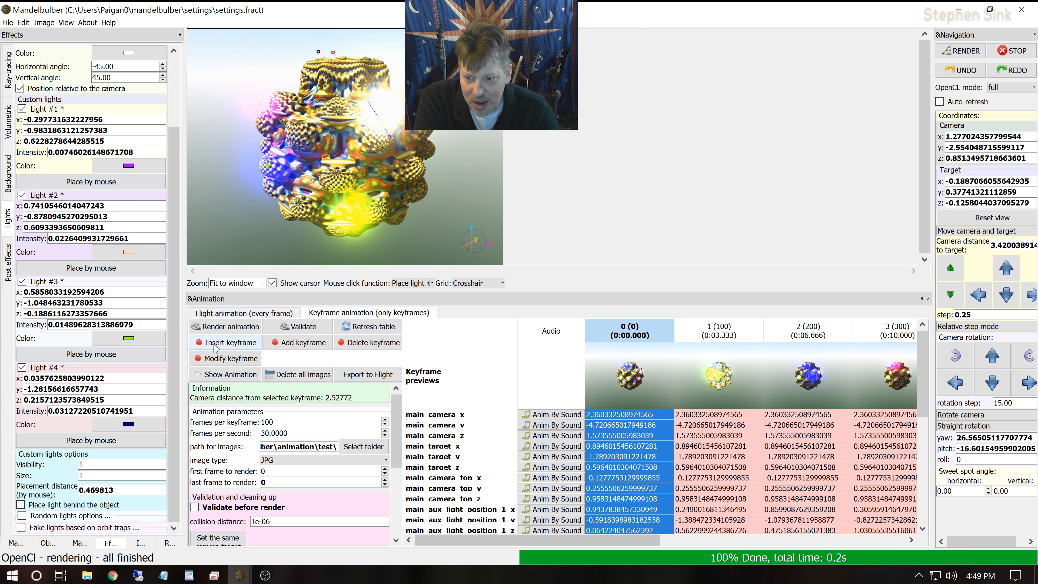
pyautogui.click(227, 359)
# Step: Load keyframe 1, move the camera closer and place light #1 at the fractal's lower right and light #2 at its lower left
pyautogui.doubleClick(720, 379)
pyautogui.click(951, 268)
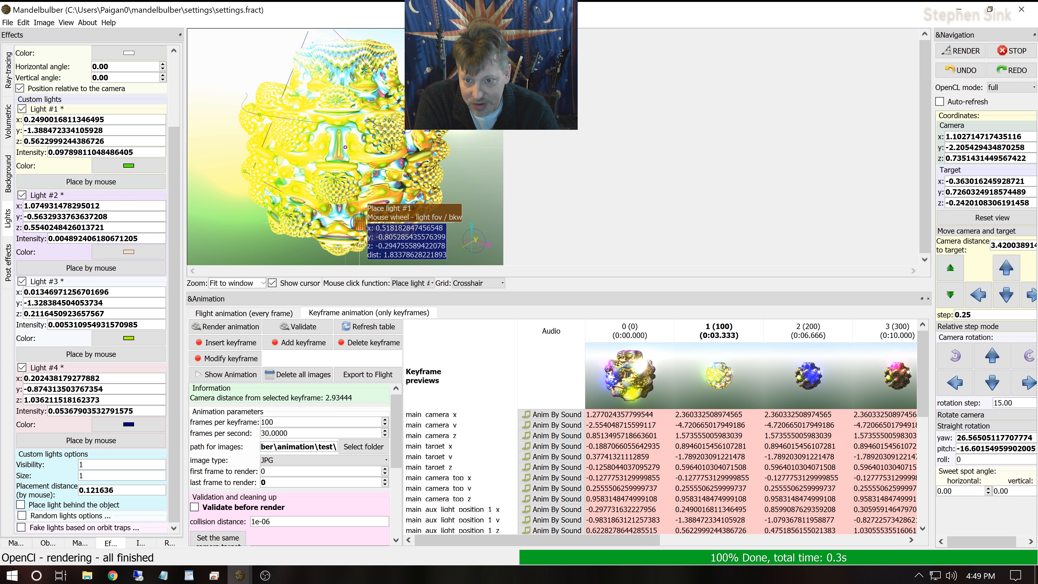
pyautogui.click(380, 227)
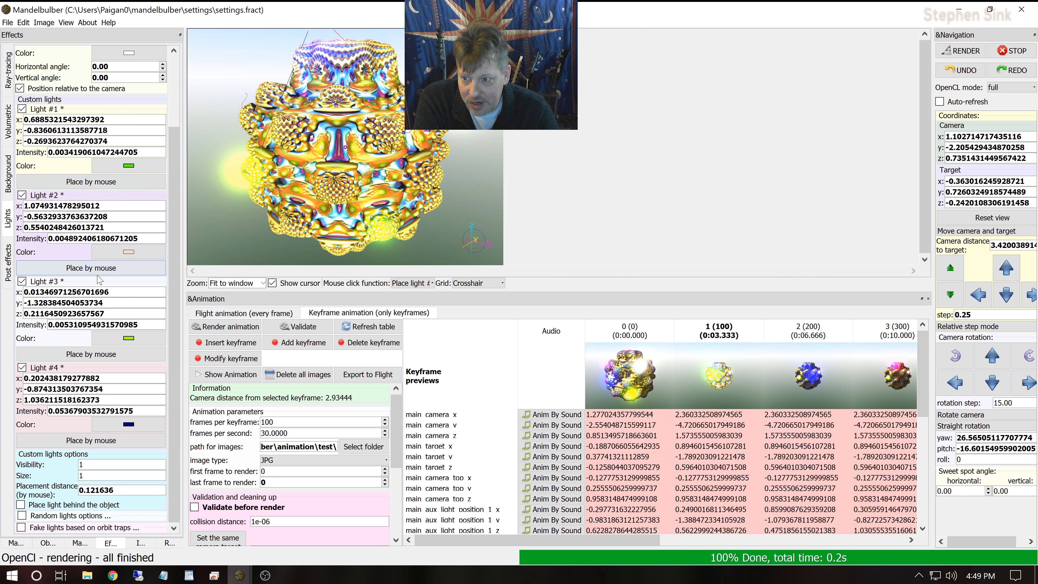
pyautogui.click(245, 246)
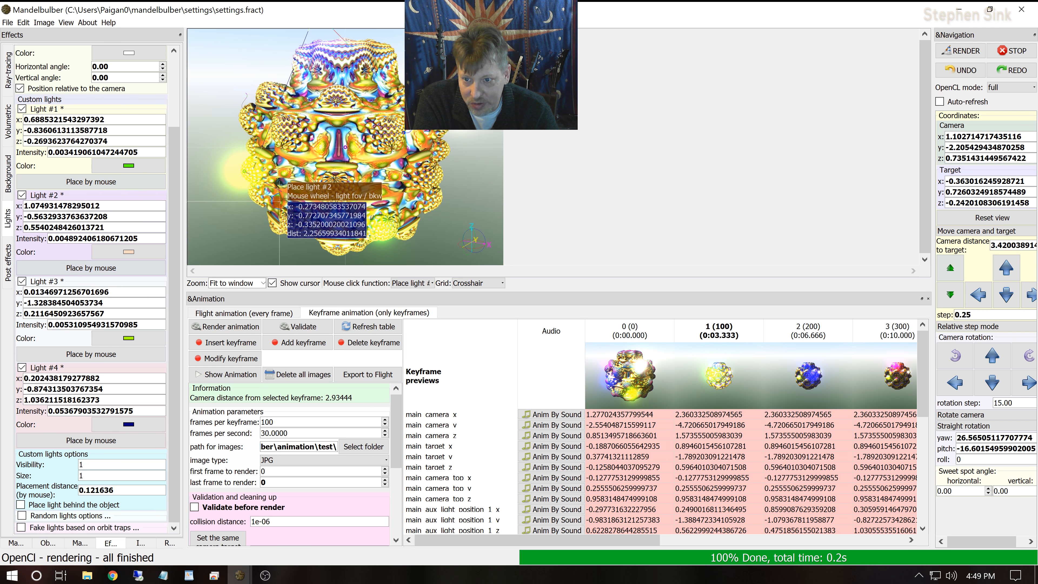
# Step: Place light #3 at the fractal's upper left and light #4 at its upper right, and update keyframe 1
pyautogui.click(116, 354)
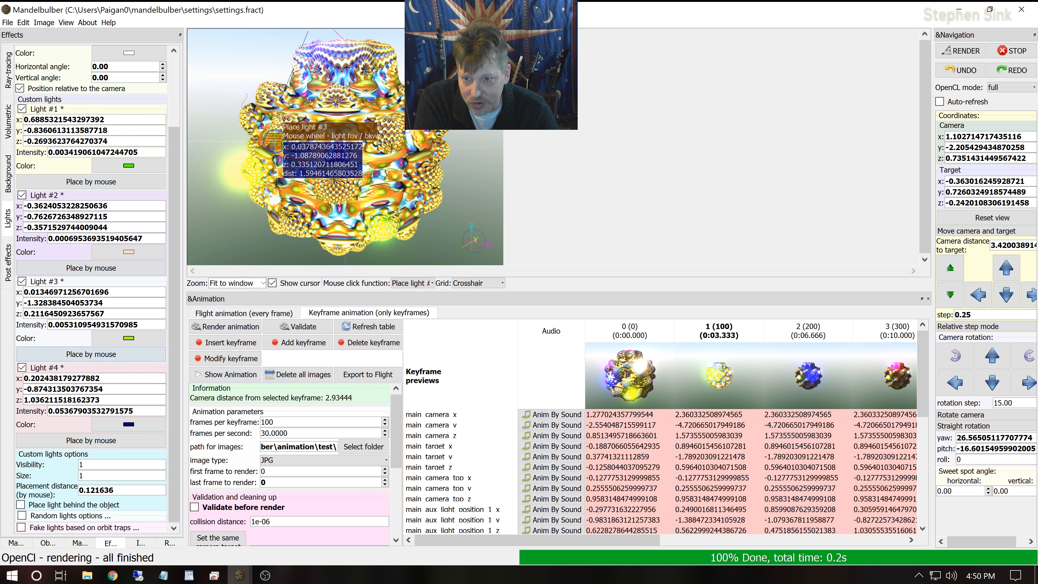
pyautogui.click(298, 77)
pyautogui.click(105, 441)
pyautogui.click(368, 85)
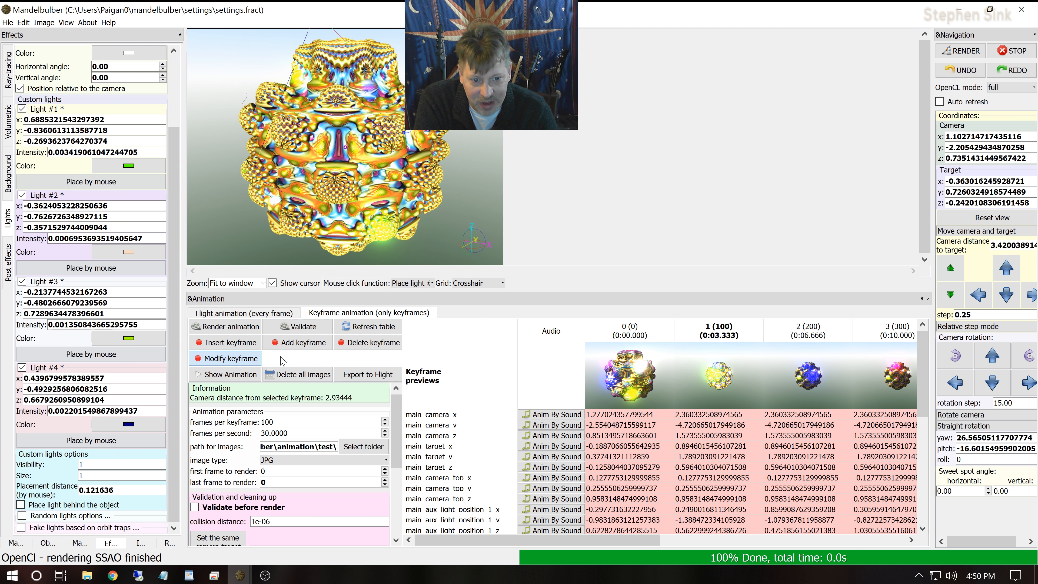
pyautogui.click(245, 358)
# Step: Load keyframe 2, rotate the camera left by two 15.00 steps and shift it right to view the fractal from another side
pyautogui.click(783, 389)
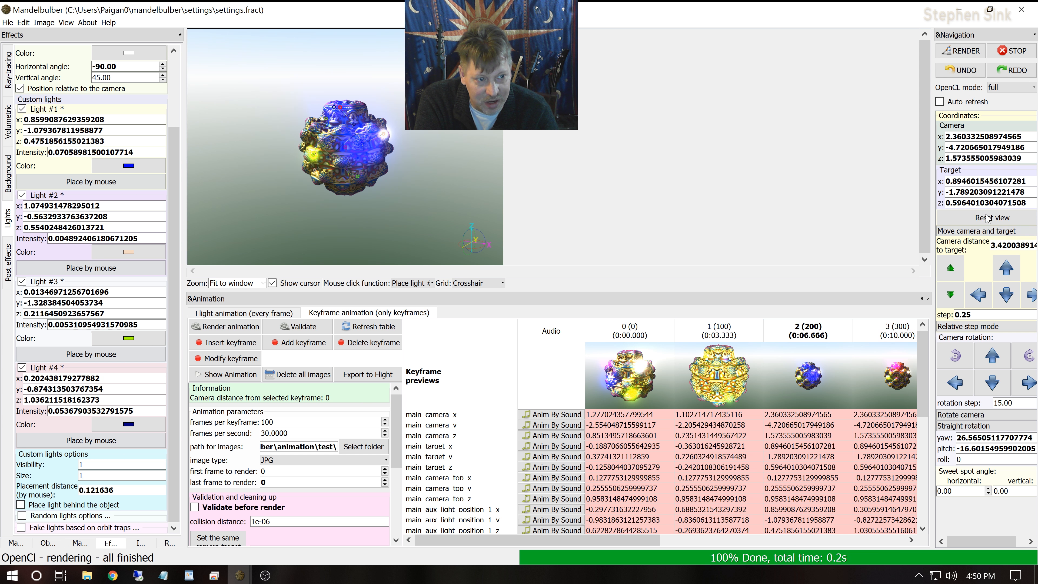
pyautogui.click(952, 388)
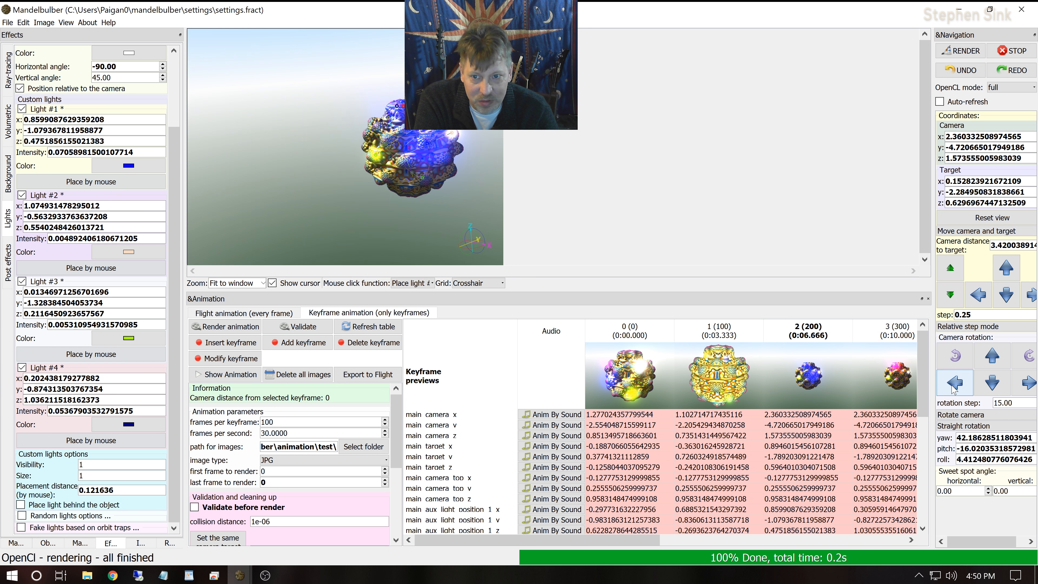
pyautogui.click(953, 389)
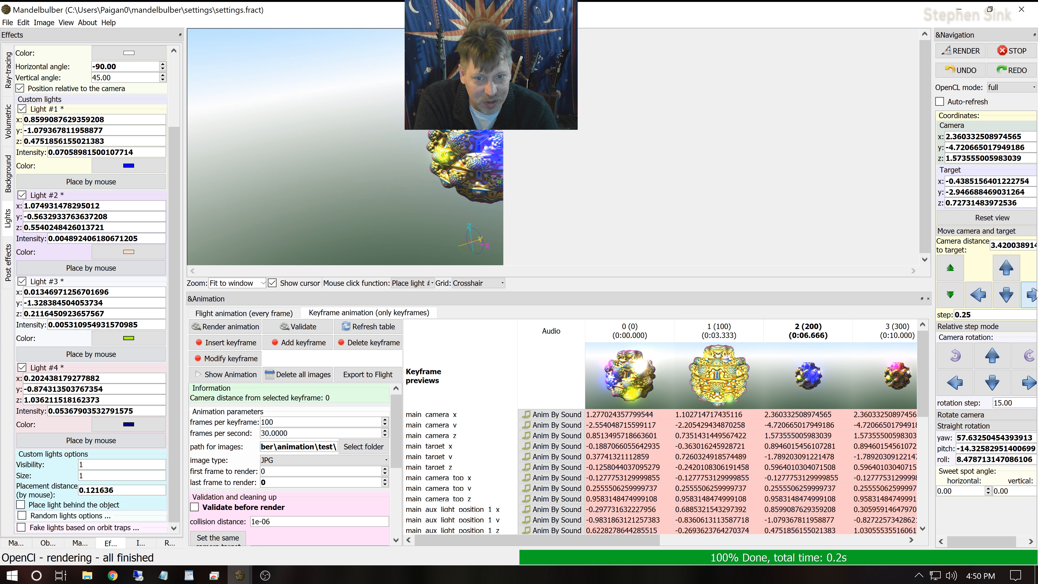
pyautogui.click(1030, 293)
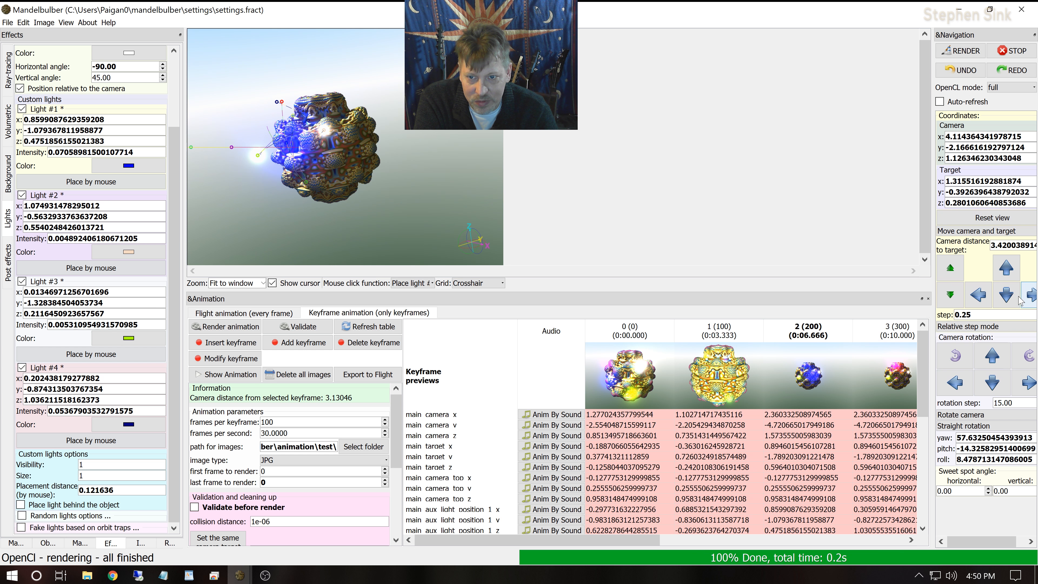
# Step: Reset light #2's position vector to its default
pyautogui.rightClick(35, 216)
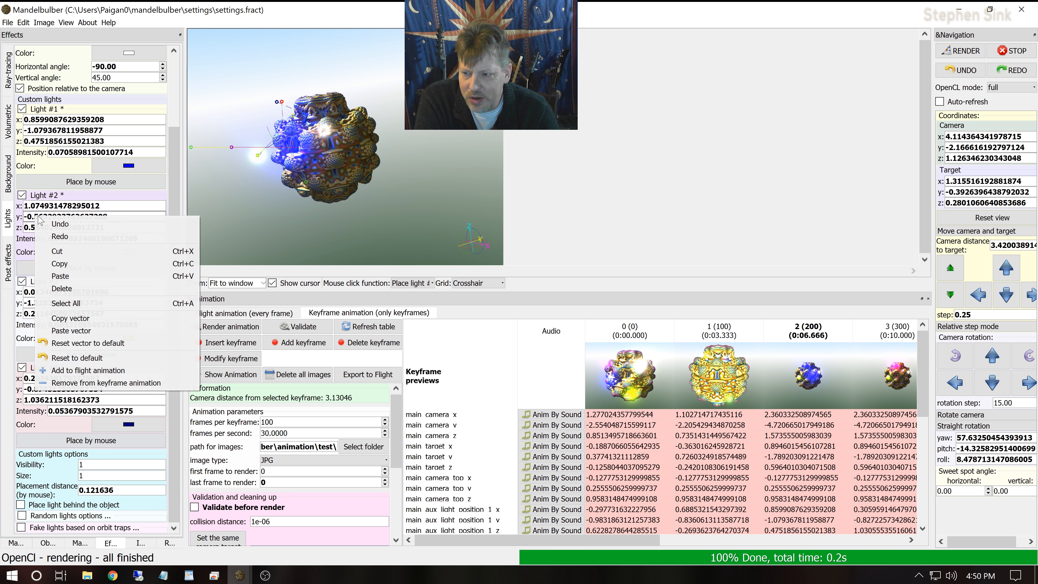
pyautogui.click(70, 343)
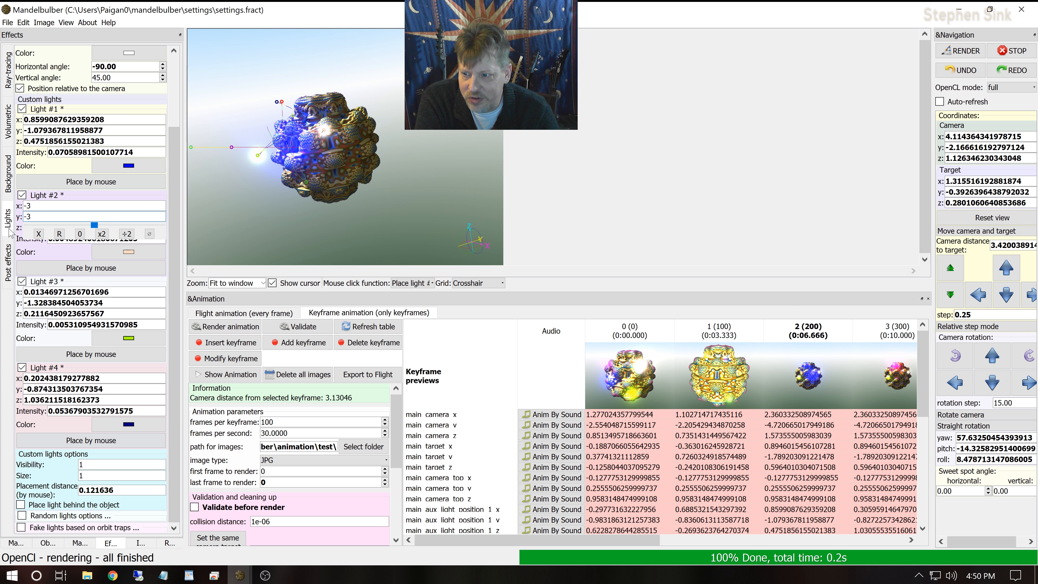
pyautogui.rightClick(74, 128)
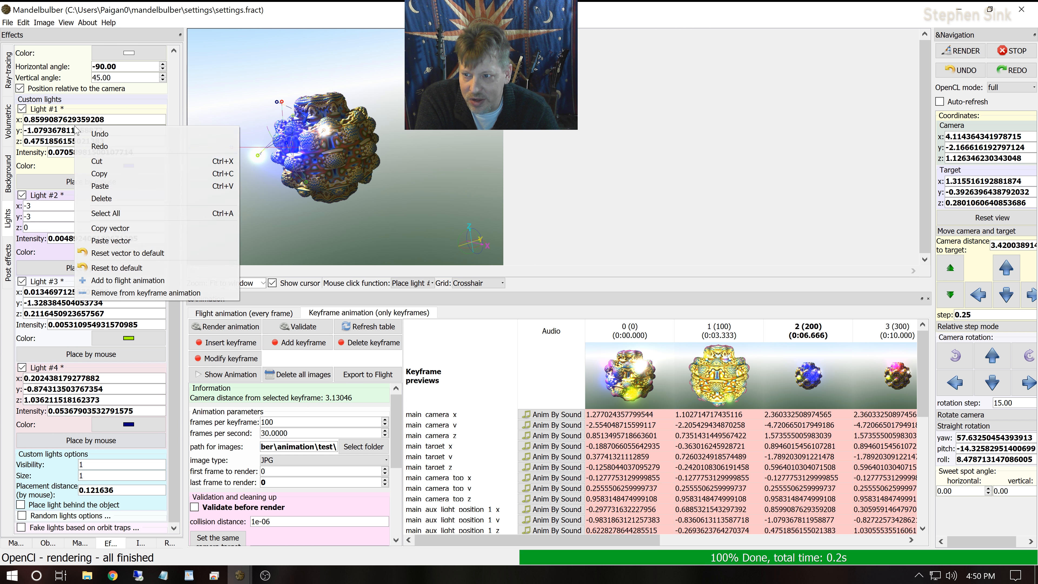
pyautogui.click(68, 130)
# Step: Place light #1 on the fractal's upper part and light #4 on the middle of its visible side
pyautogui.click(84, 181)
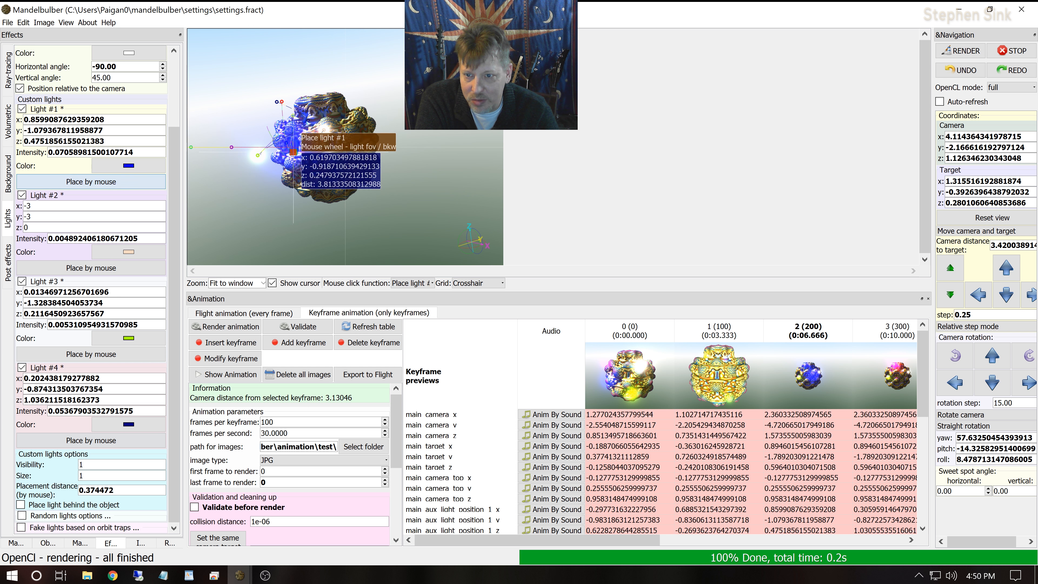
pyautogui.click(324, 130)
pyautogui.click(91, 440)
pyautogui.click(355, 157)
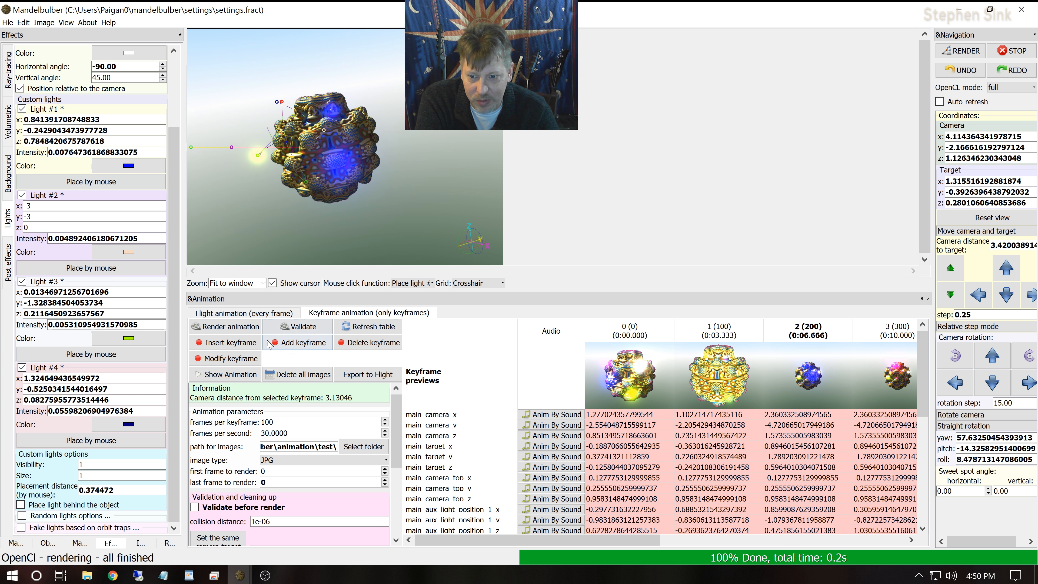
# Step: Update keyframe 2 with the current lights and view, then load keyframe 3 and move the camera forward until the fractal fills the view
pyautogui.click(227, 358)
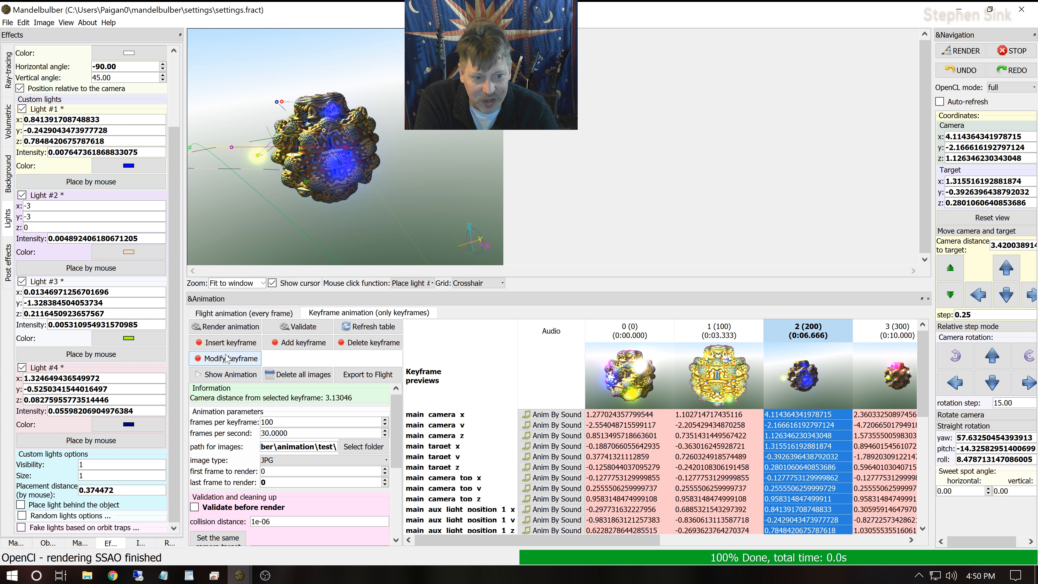
pyautogui.moveTo(670, 541); pyautogui.dragTo(731, 548)
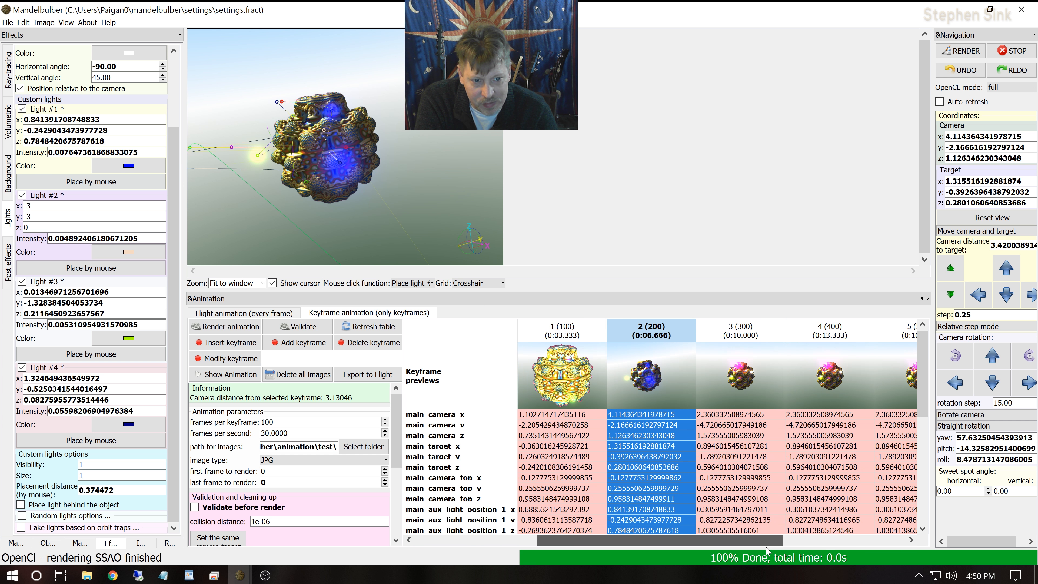
pyautogui.click(735, 361)
pyautogui.doubleClick(735, 360)
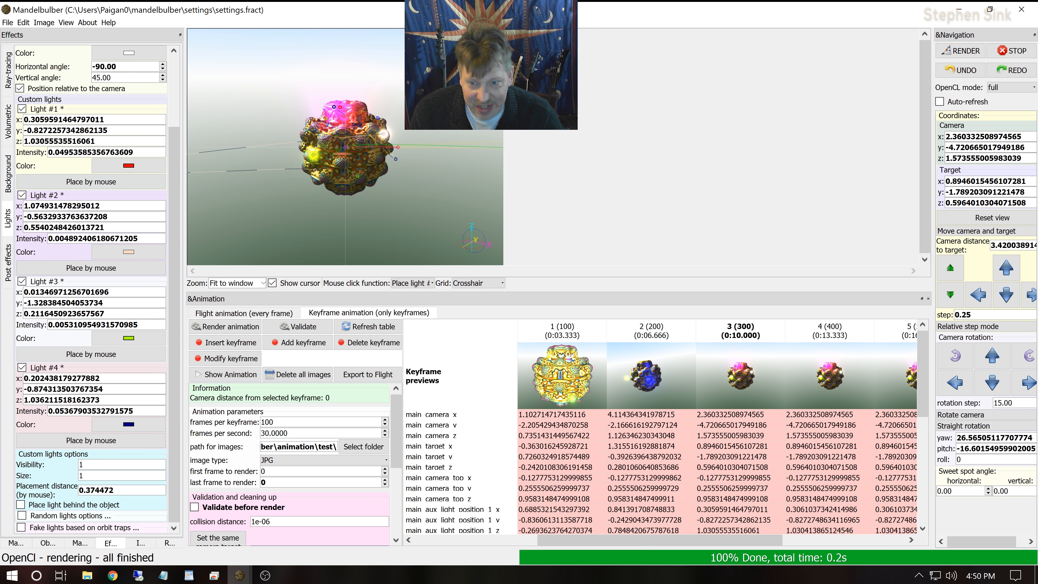
pyautogui.click(950, 269)
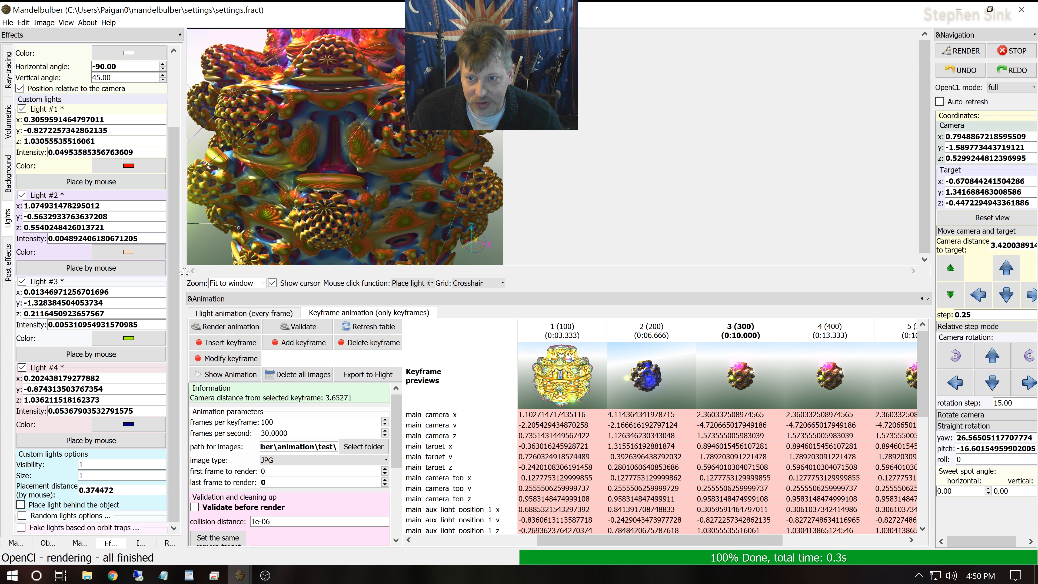
# Step: Place light #1 at the fractal's left, lights #2 and #3 on its right side and light #4 near the center, and update keyframe 3
pyautogui.click(90, 183)
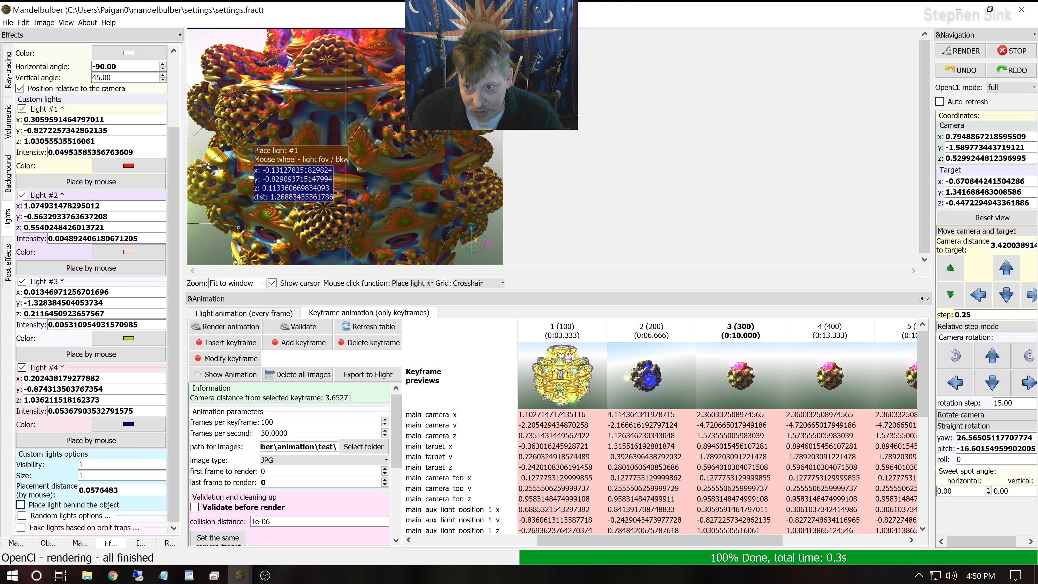
pyautogui.click(222, 148)
pyautogui.click(85, 269)
pyautogui.click(92, 355)
pyautogui.click(441, 192)
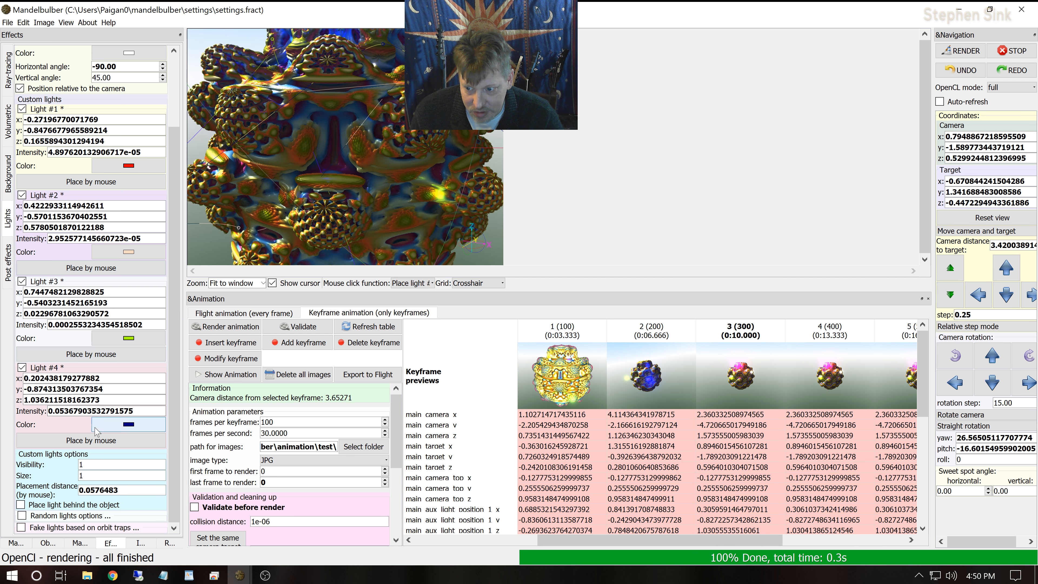
pyautogui.click(91, 444)
pyautogui.click(317, 168)
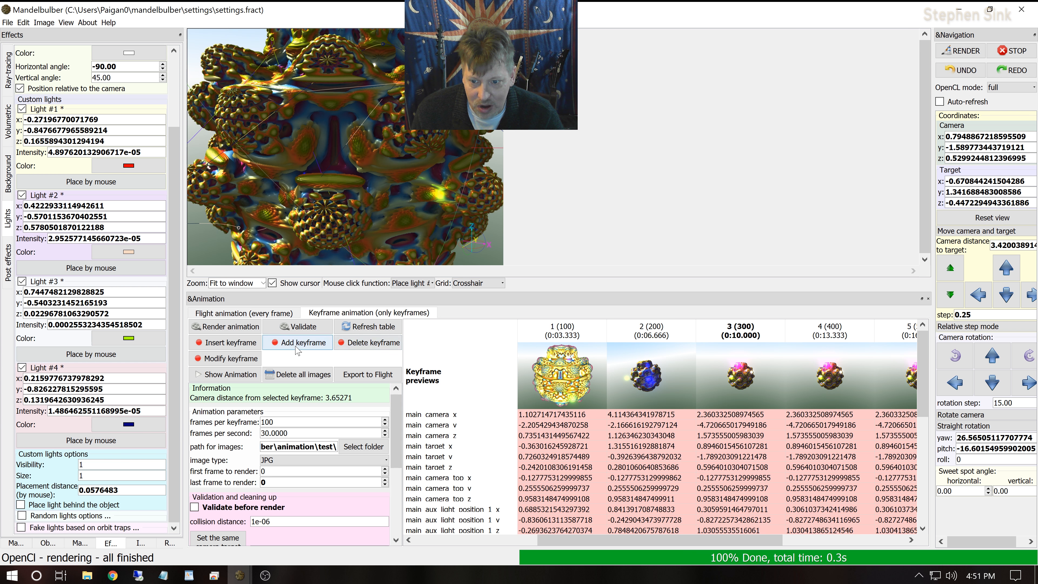
pyautogui.click(241, 359)
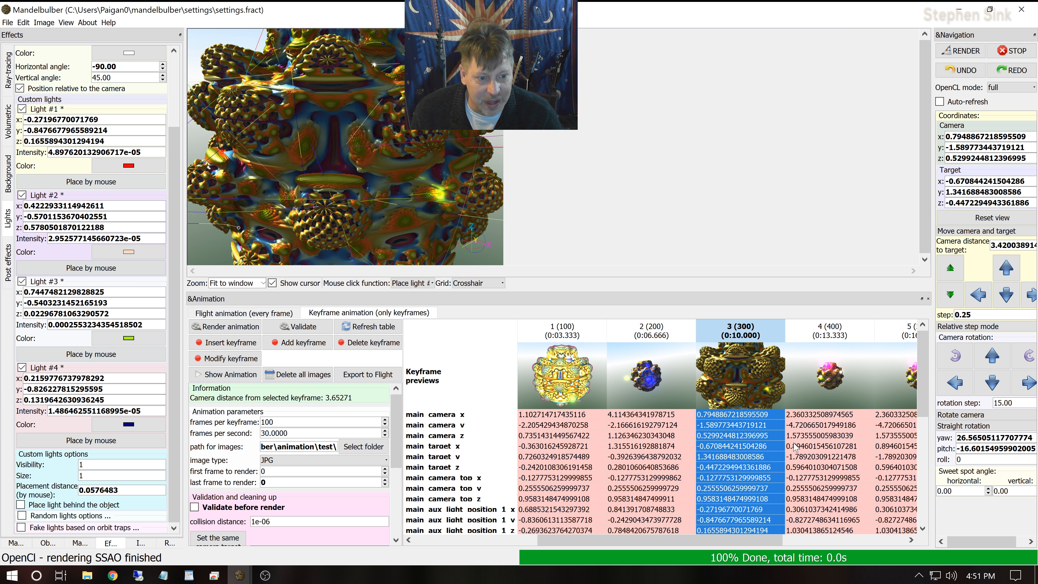
# Step: Load keyframe 4 and move the camera forward in repeated steps to a close-up of the fractal's central recess
pyautogui.doubleClick(816, 388)
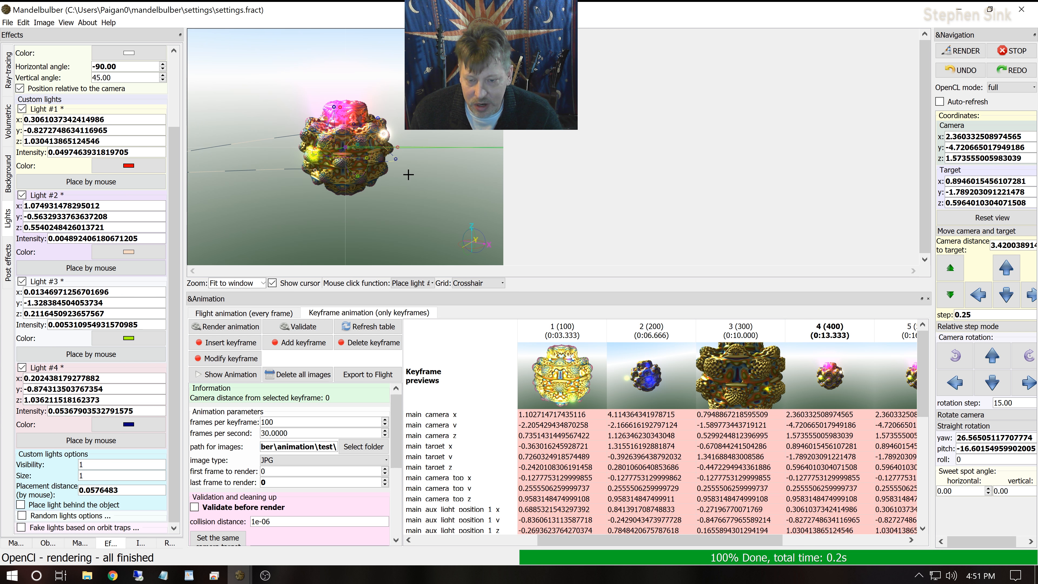
pyautogui.click(945, 275)
pyautogui.click(945, 275)
pyautogui.click(945, 275)
pyautogui.click(944, 275)
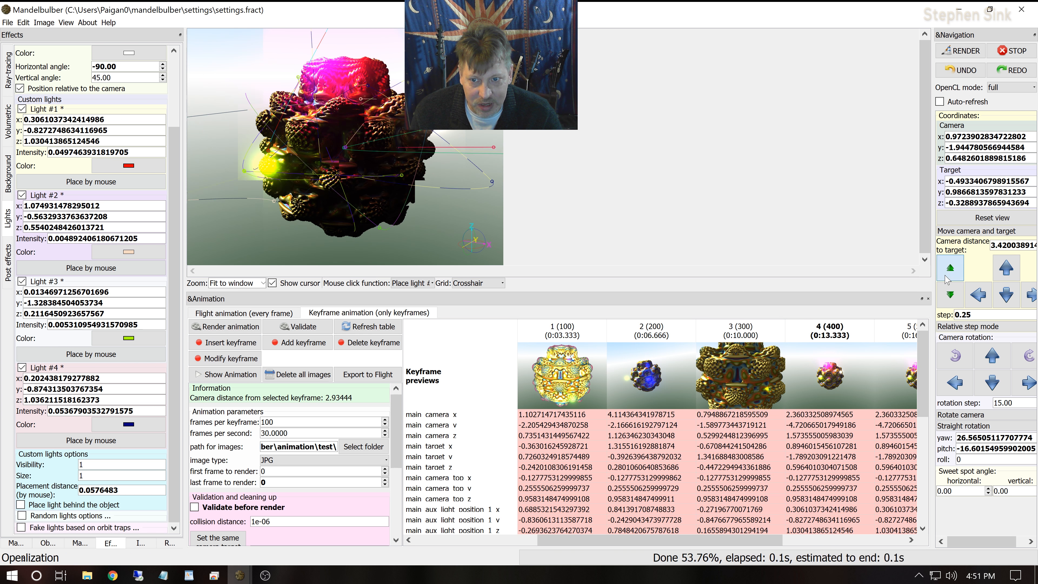
pyautogui.click(945, 276)
pyautogui.click(945, 275)
pyautogui.click(945, 276)
pyautogui.click(944, 275)
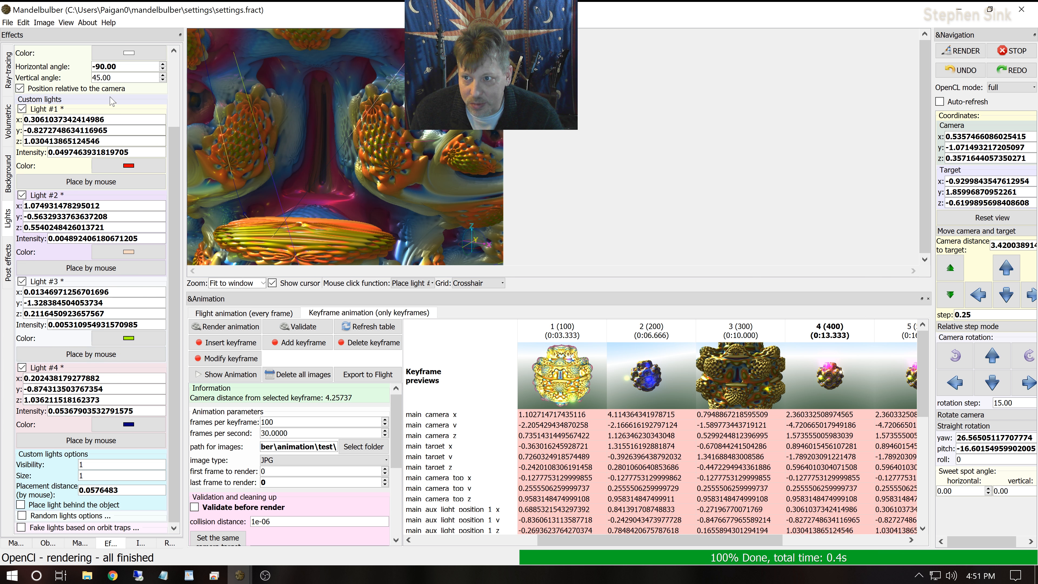
# Step: Place light #1 in the upper part of the central recess and light #2 at the lower edge of the left cluster
pyautogui.click(91, 182)
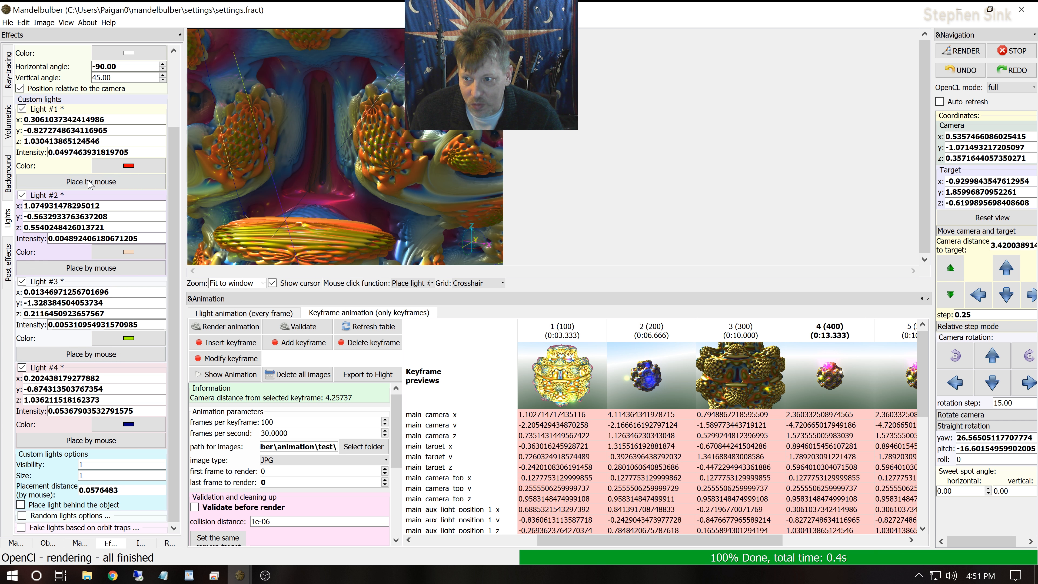
pyautogui.click(323, 110)
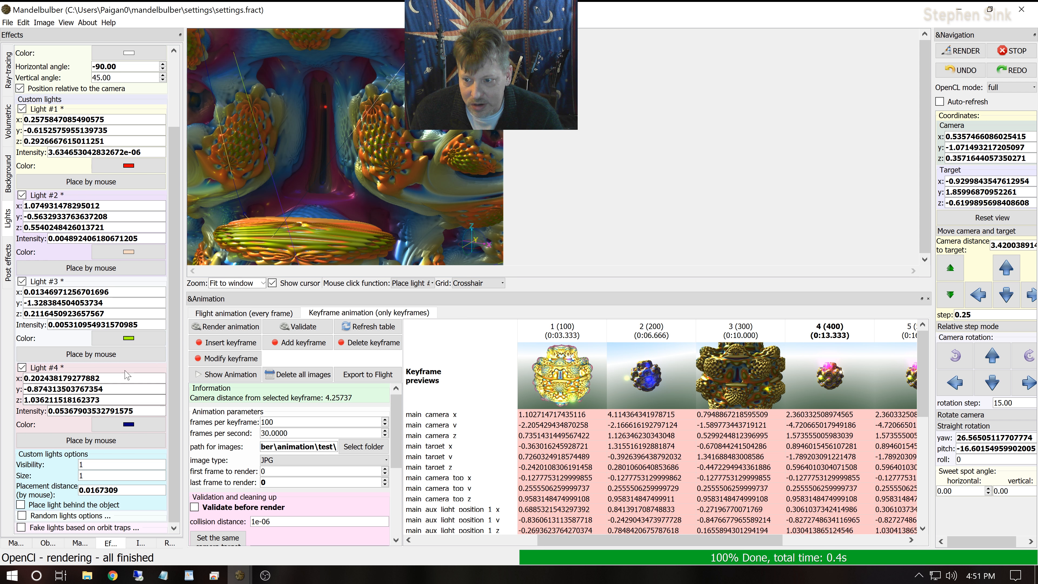
pyautogui.click(91, 268)
pyautogui.click(263, 167)
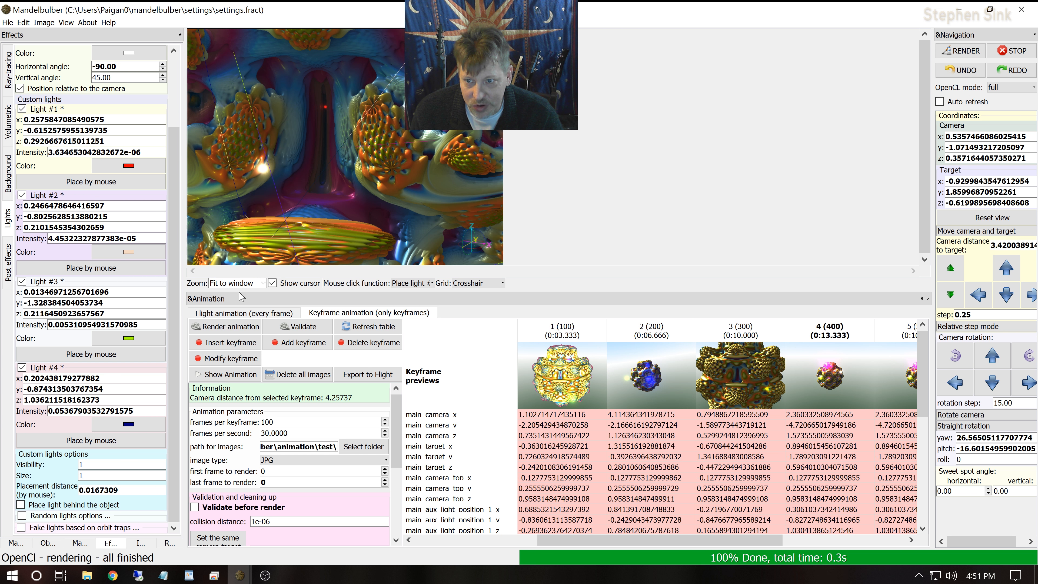
# Step: Place light #3 below the right cluster and light #4 at the top of the orange dome, and update keyframe 4
pyautogui.click(96, 354)
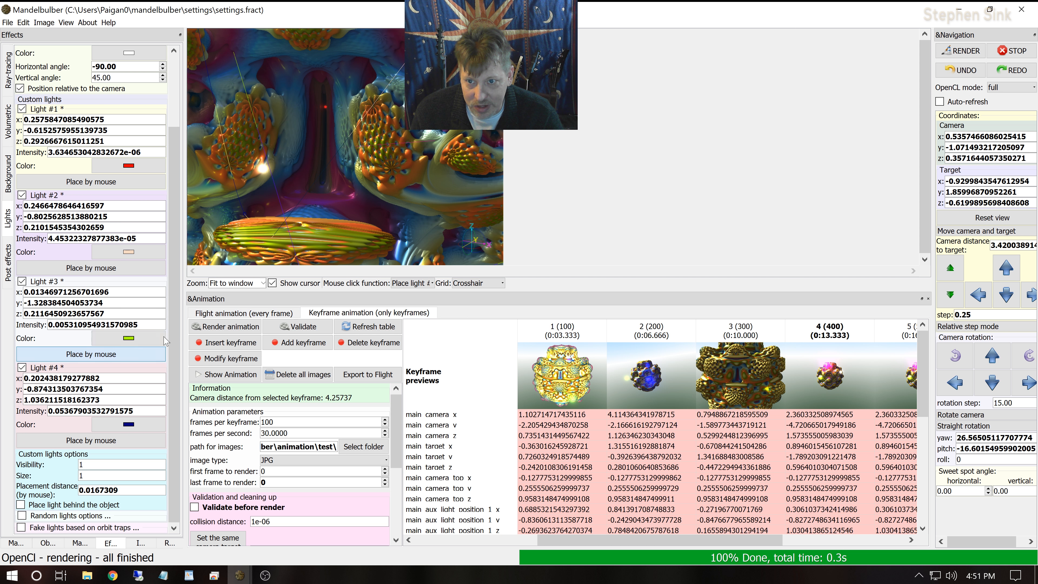
pyautogui.click(417, 228)
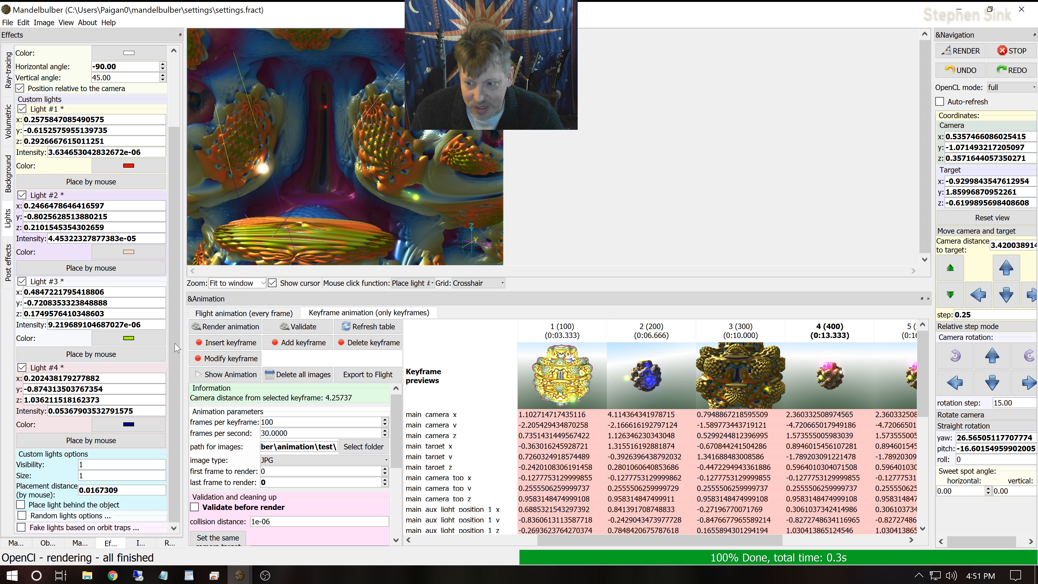
pyautogui.click(91, 440)
pyautogui.click(318, 223)
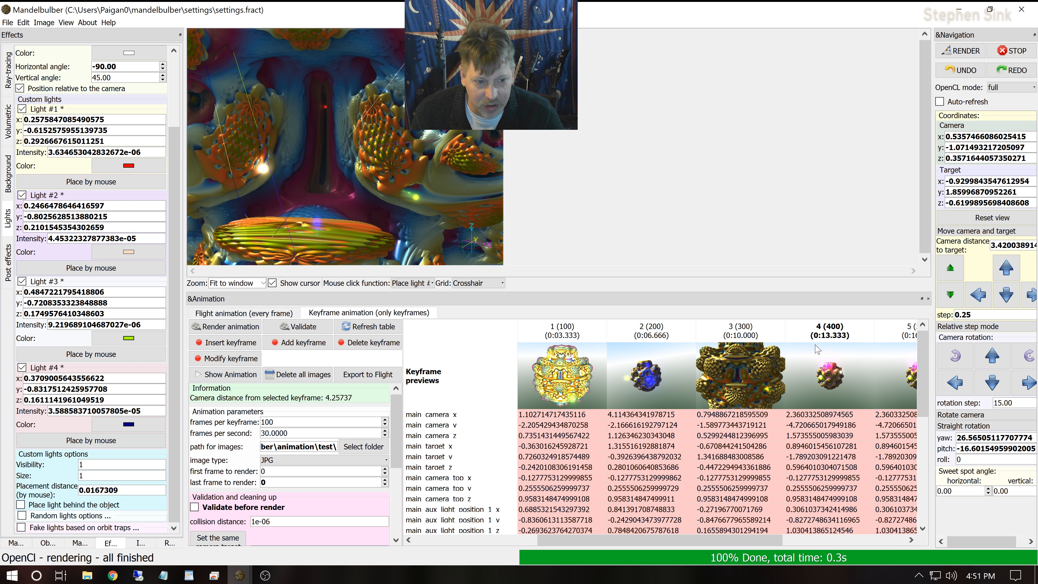
pyautogui.click(239, 358)
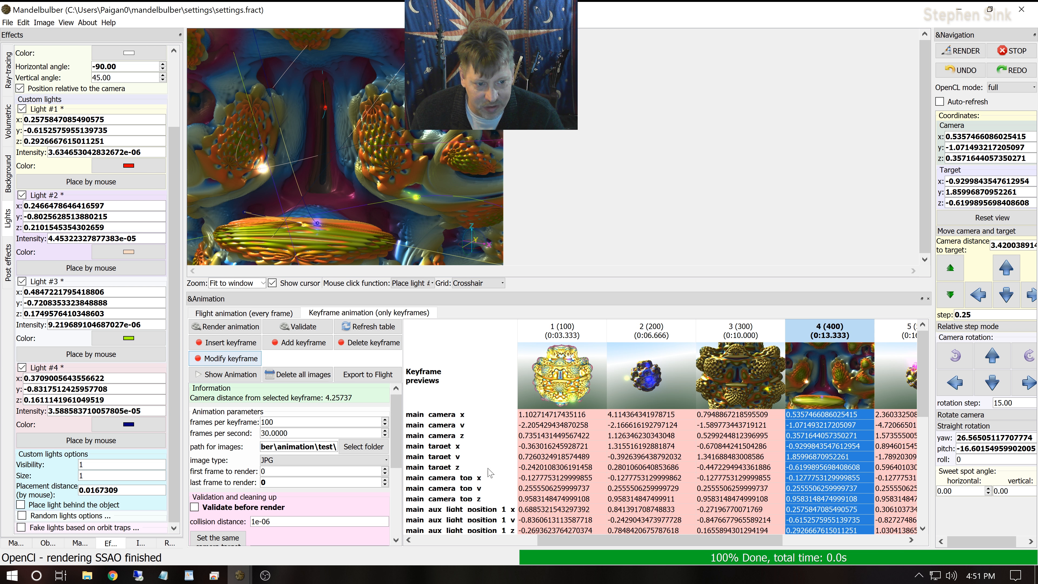
pyautogui.click(830, 543)
pyautogui.click(865, 344)
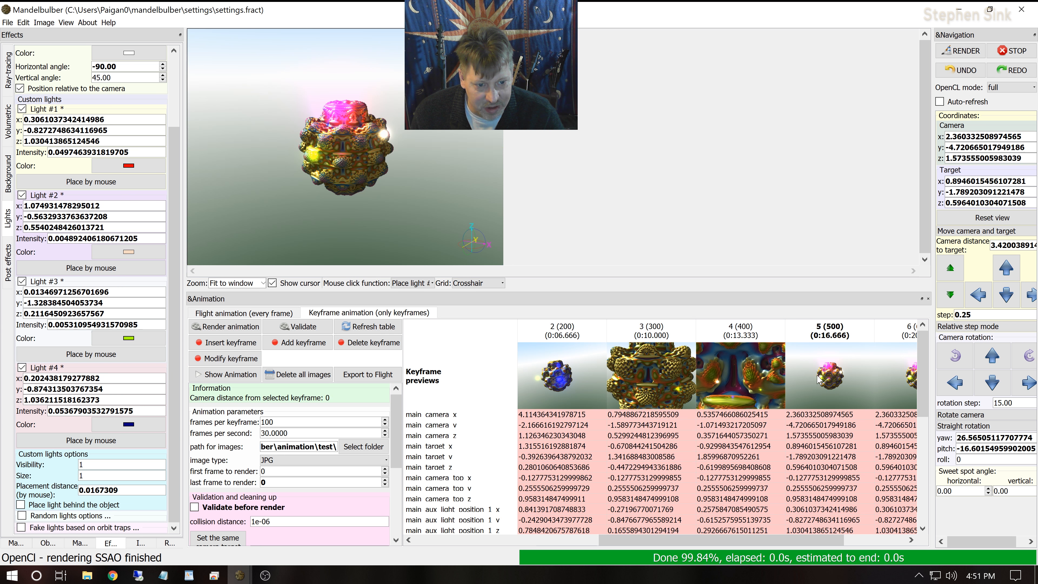
pyautogui.click(955, 270)
pyautogui.click(955, 270)
pyautogui.click(955, 270)
pyautogui.click(955, 270)
pyautogui.click(956, 270)
pyautogui.click(955, 270)
pyautogui.click(956, 270)
pyautogui.click(955, 270)
# Step: Load keyframe 4's view, and place light #1 below the right cluster and light #2 on the left part of the orange dome
pyautogui.click(730, 378)
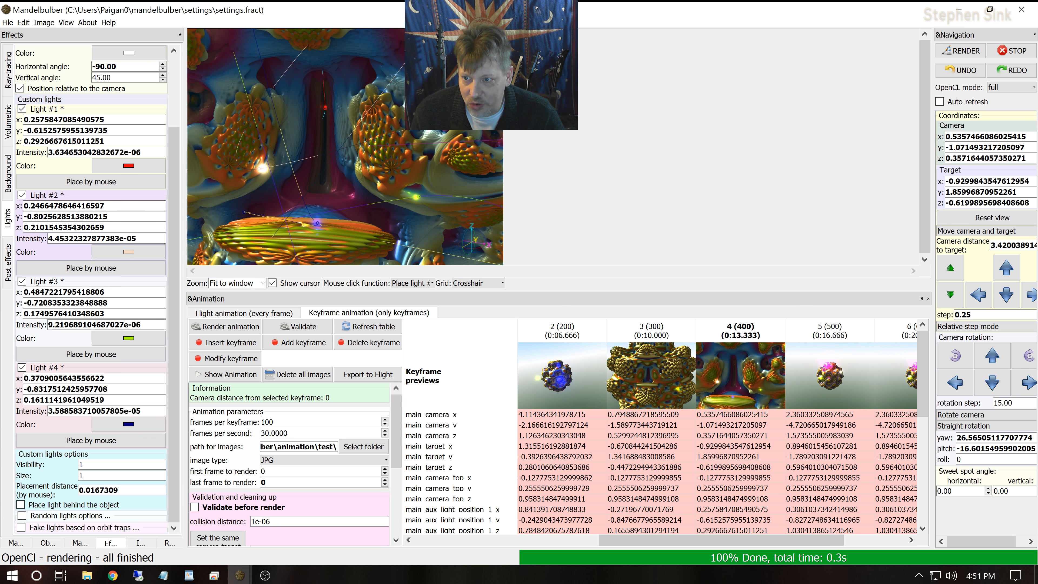
pyautogui.click(105, 181)
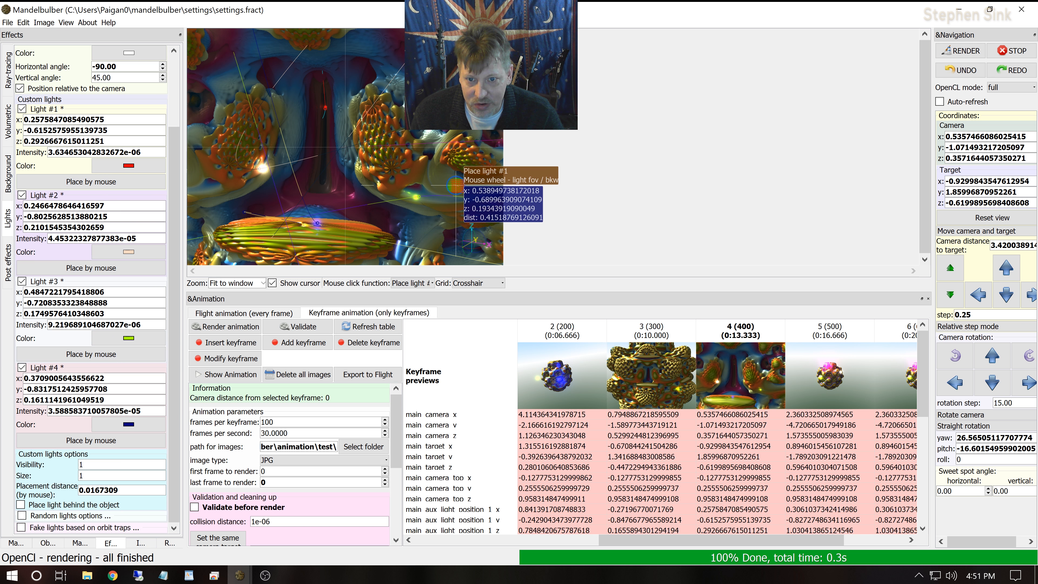
pyautogui.click(409, 168)
pyautogui.click(91, 268)
pyautogui.click(237, 229)
# Step: Place light #3 at the upper left and light #4 at the upper right of the close-up, and update keyframe 5 with this setup
pyautogui.click(91, 354)
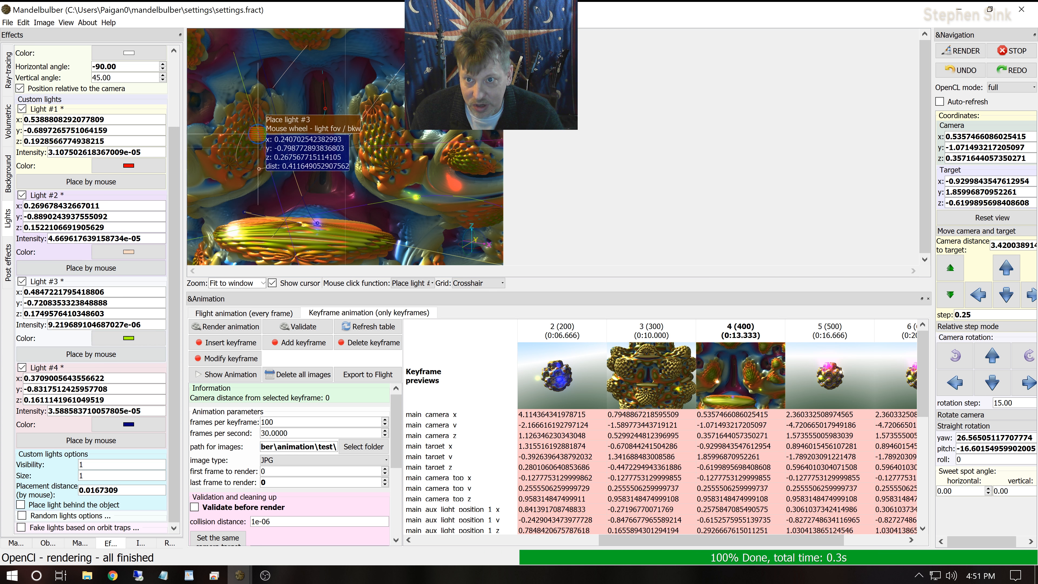
pyautogui.click(246, 53)
pyautogui.click(101, 444)
pyautogui.click(345, 147)
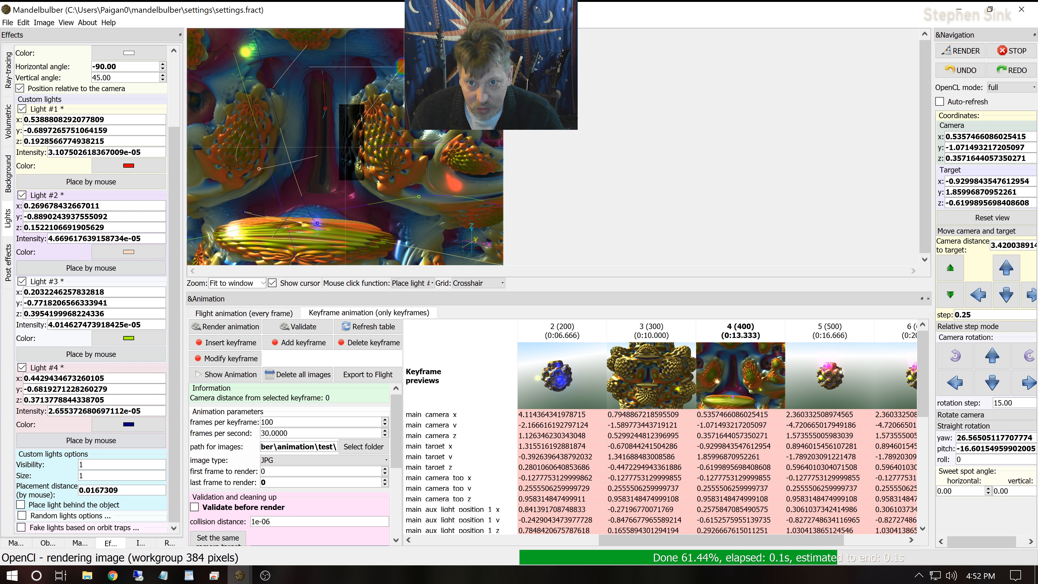
pyautogui.click(837, 328)
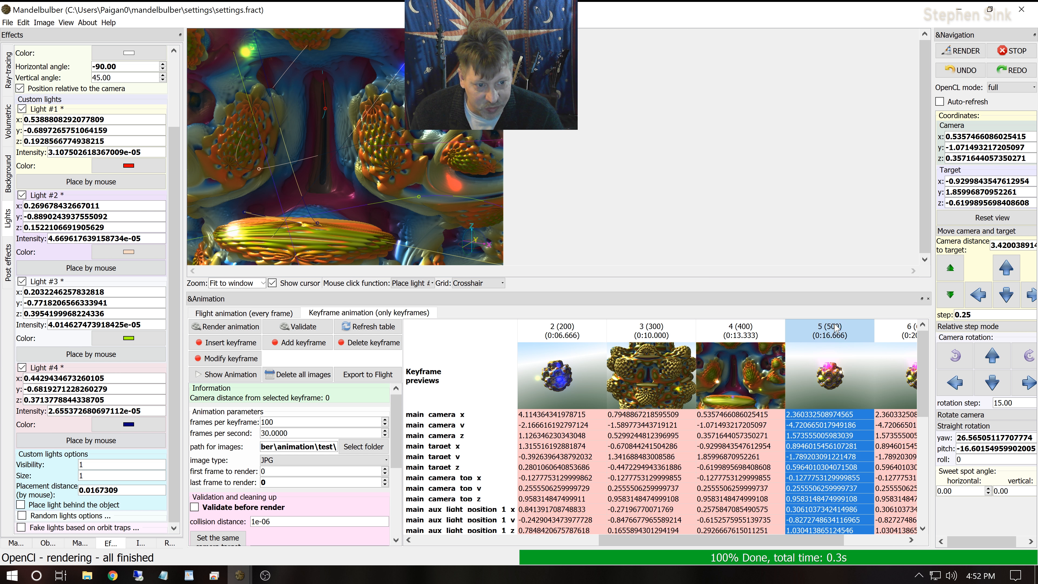
pyautogui.click(226, 358)
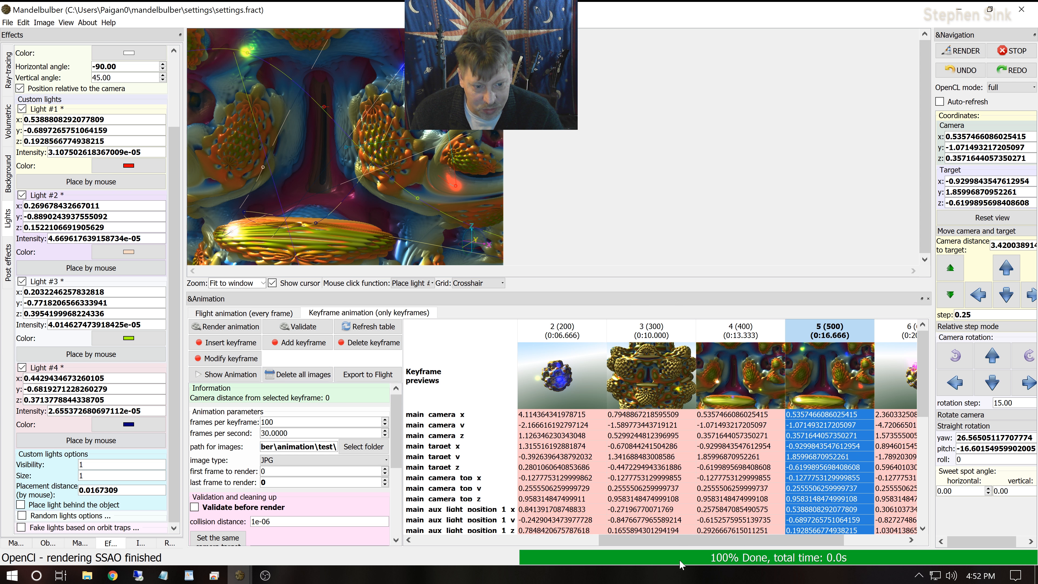
# Step: Load keyframe 6 and place light #1 at the fractal's center and light #3 slightly to the right of it
pyautogui.moveTo(700, 539); pyautogui.dragTo(762, 540)
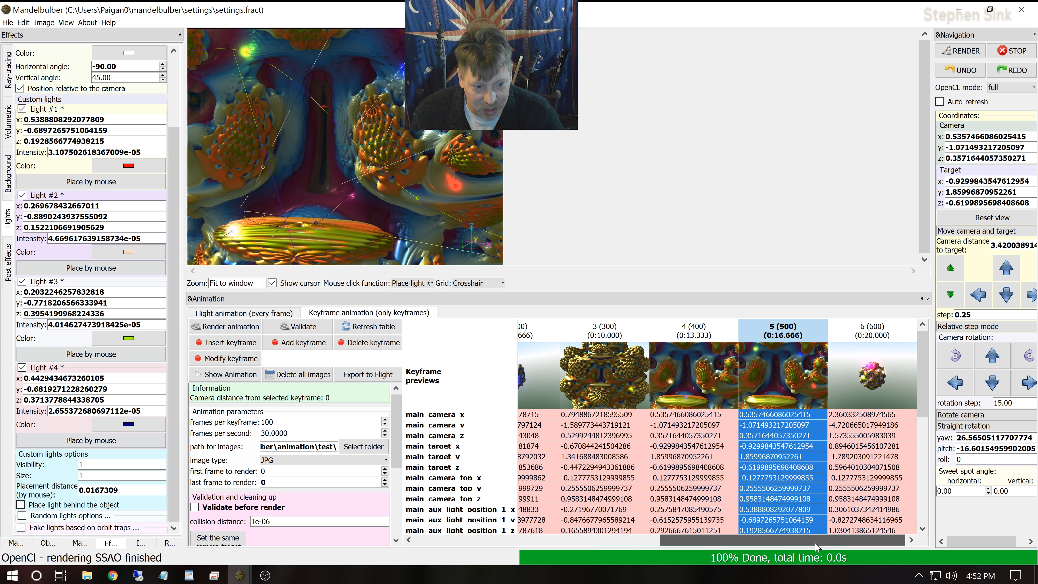
pyautogui.click(876, 381)
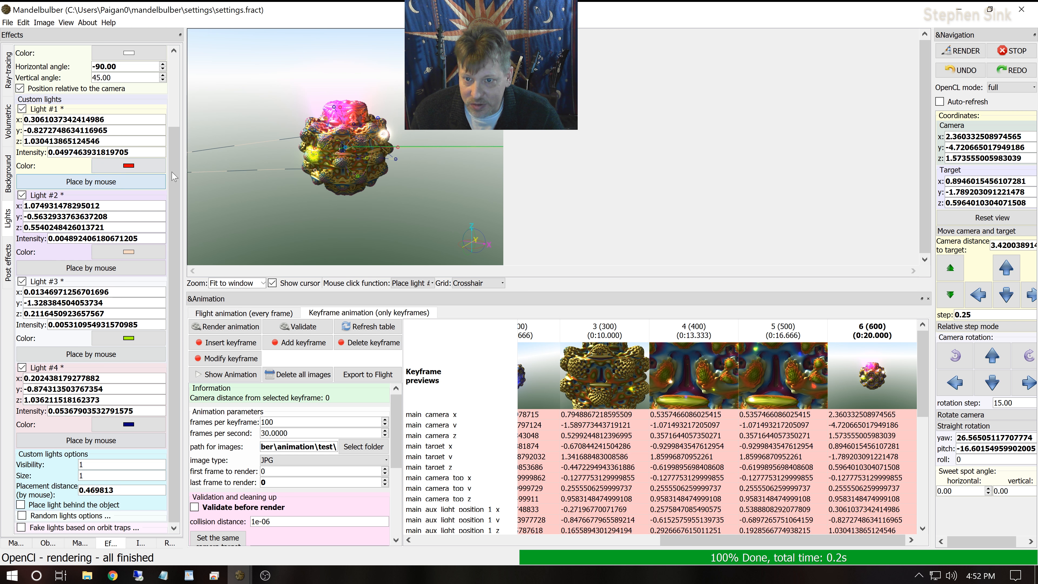
pyautogui.click(345, 152)
pyautogui.click(86, 351)
pyautogui.click(366, 157)
# Step: Place light #2 on the fractal's left side and light #4 on its upper right side
pyautogui.click(107, 269)
pyautogui.click(308, 120)
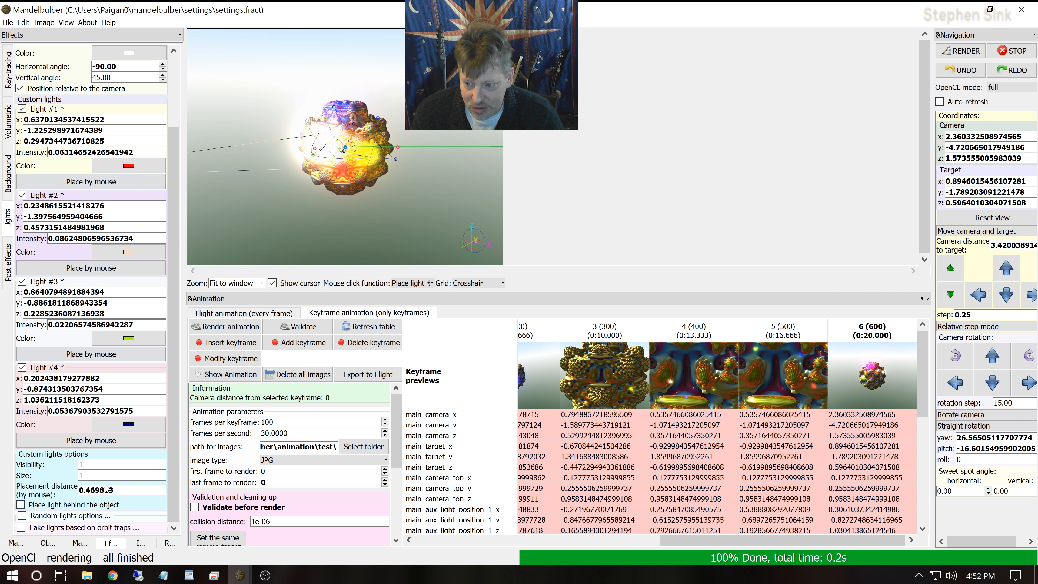
pyautogui.click(125, 445)
pyautogui.click(372, 240)
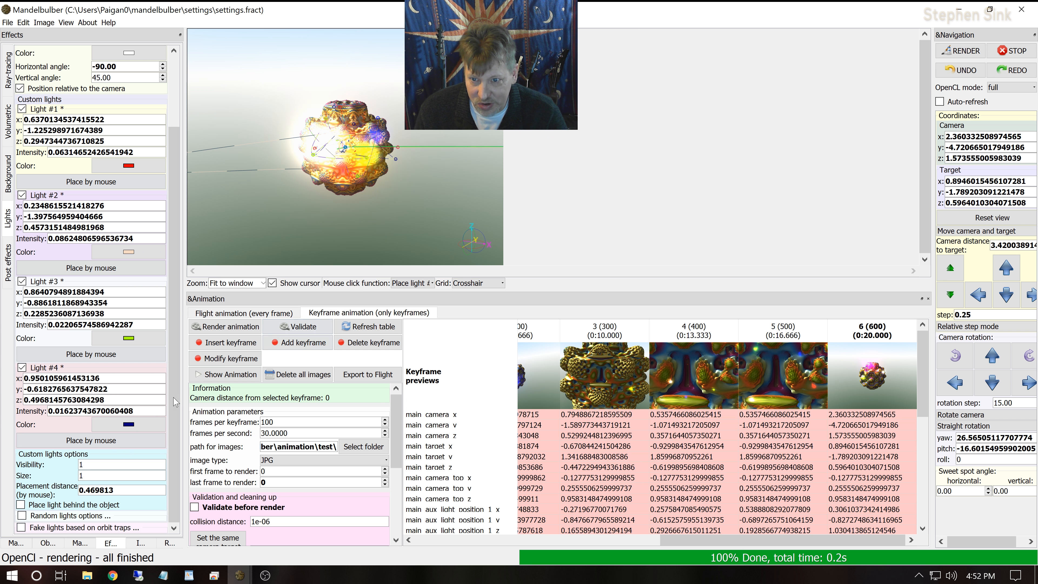
# Step: Repeatedly halve the intensity of light #4 to about 0.00406 and of light #3 to about 0.00138
pyautogui.click(105, 410)
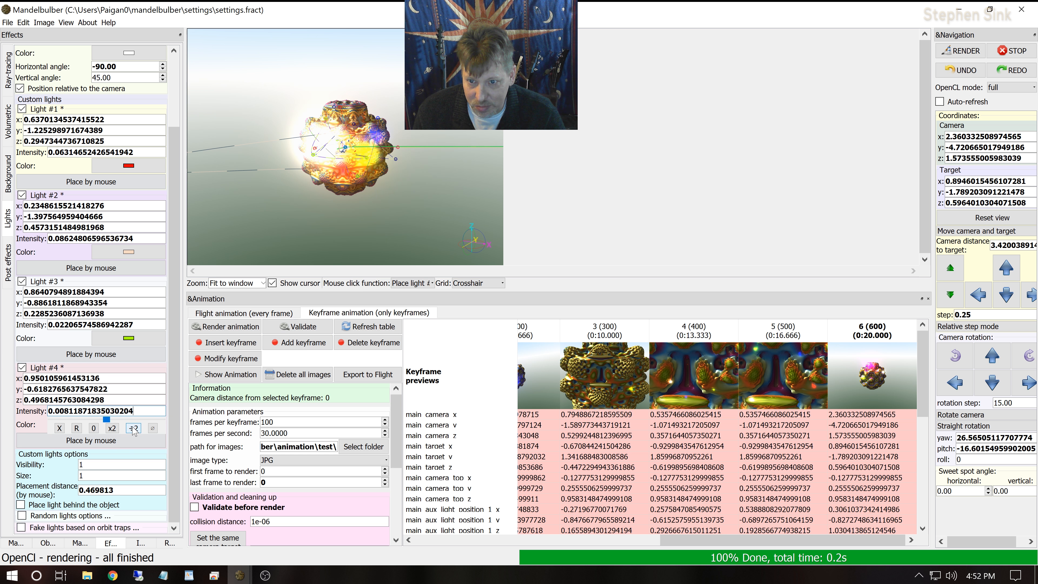
pyautogui.click(119, 325)
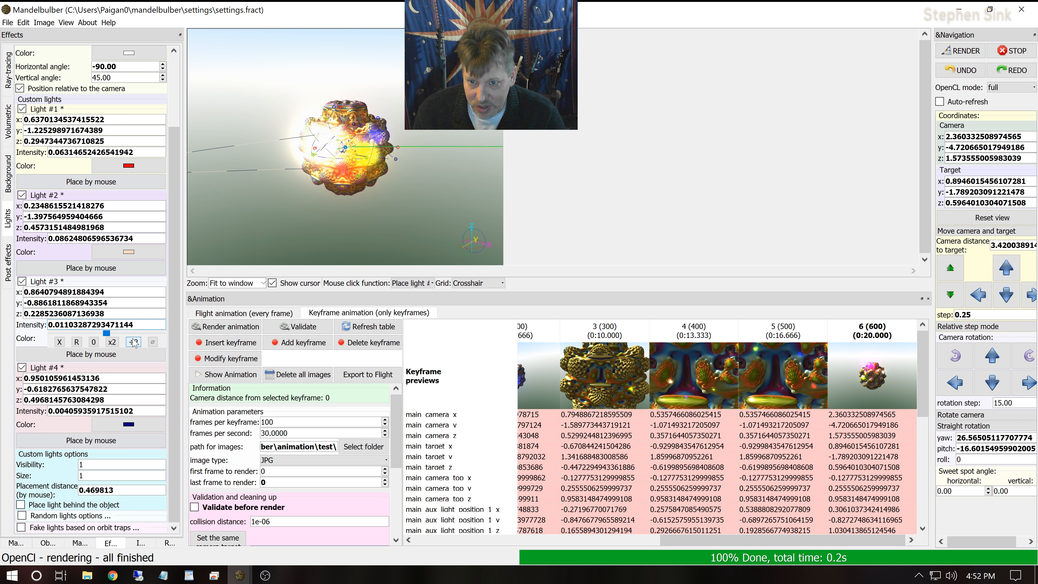
pyautogui.click(133, 342)
# Step: Halve light #2's intensity six times to about 0.00135
pyautogui.click(122, 238)
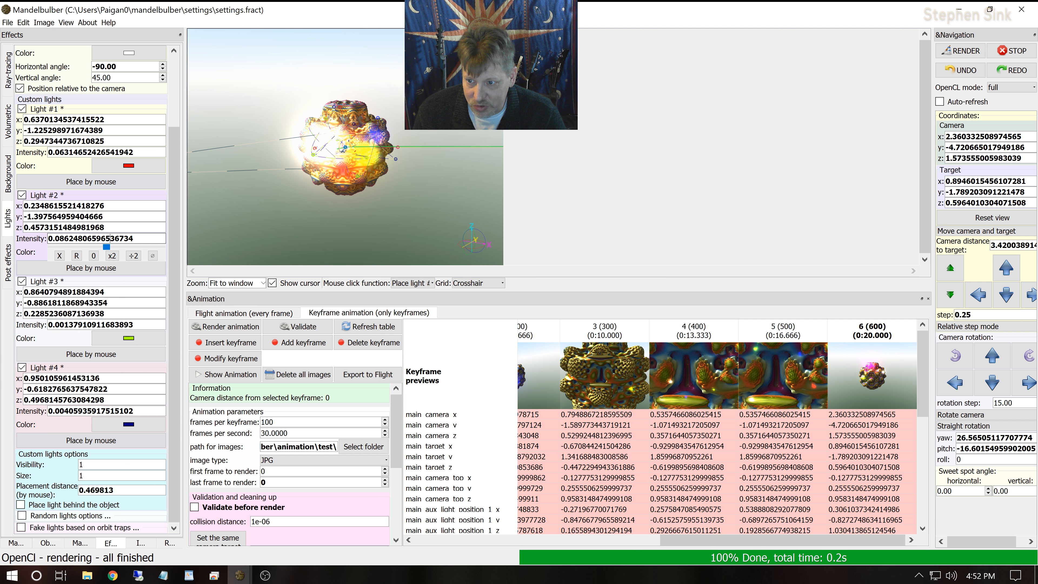
pyautogui.click(133, 255)
pyautogui.click(134, 256)
pyautogui.click(133, 255)
pyautogui.click(133, 255)
pyautogui.click(133, 256)
pyautogui.click(133, 256)
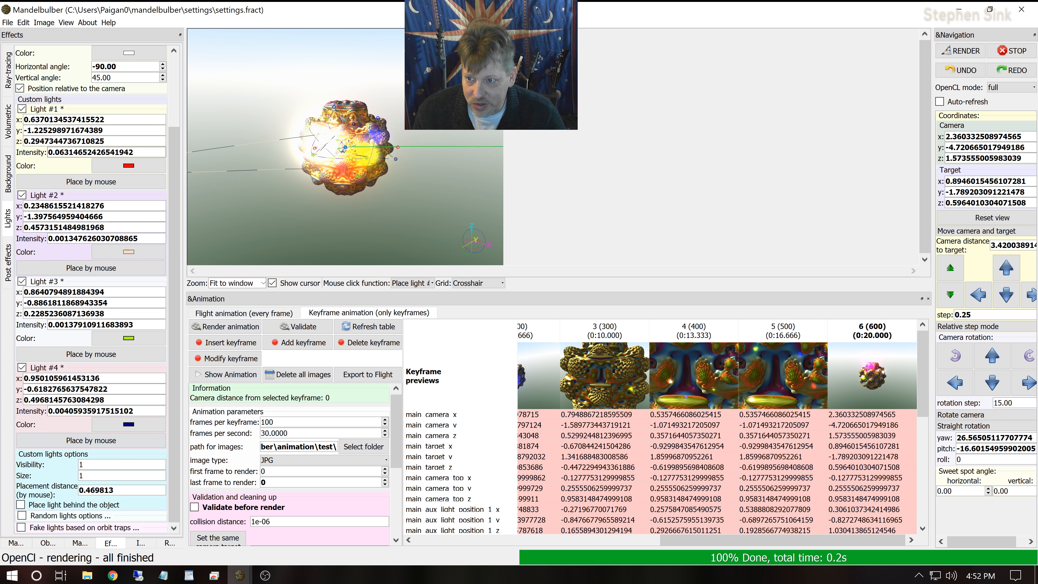
# Step: Halve light #1's intensity three times to about 0.00789 and enable automatic refreshing of the render
pyautogui.click(101, 152)
pyautogui.click(133, 169)
pyautogui.click(133, 169)
pyautogui.click(134, 169)
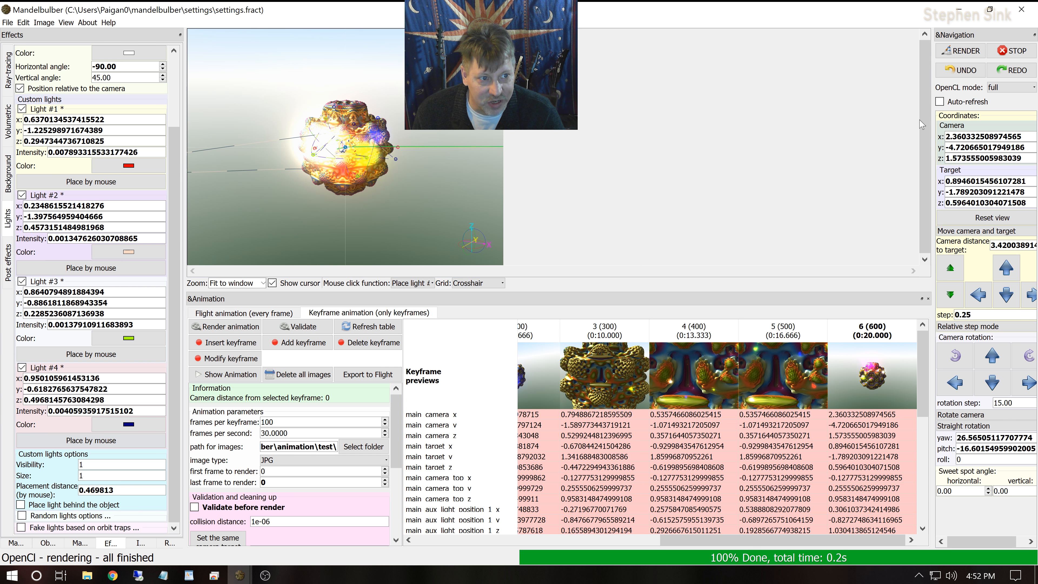
pyautogui.click(940, 102)
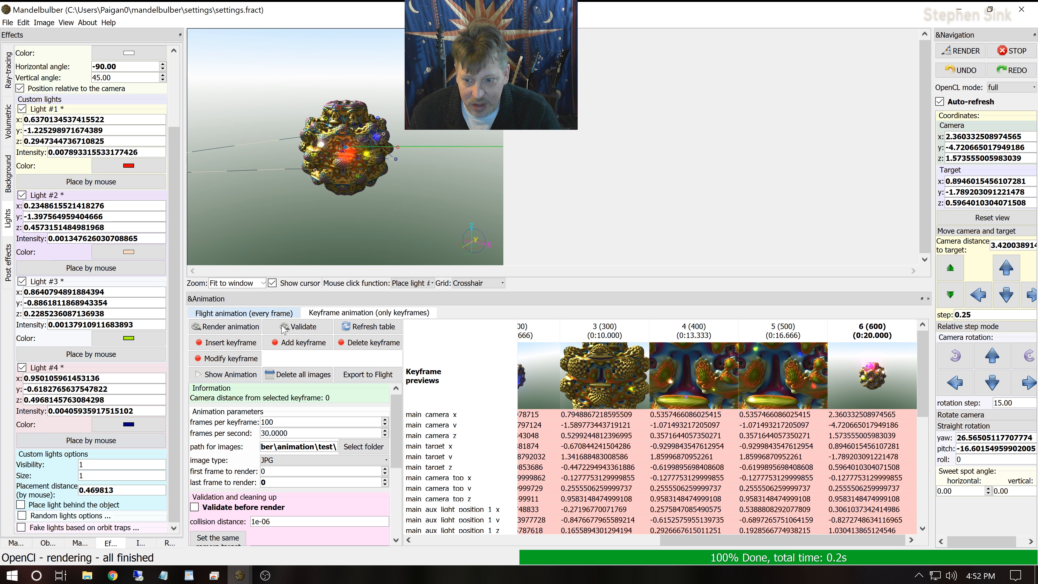
# Step: Update keyframe 6 with the current light placement and intensities, and delete all previously rendered images from the animation's image folder
pyautogui.click(207, 363)
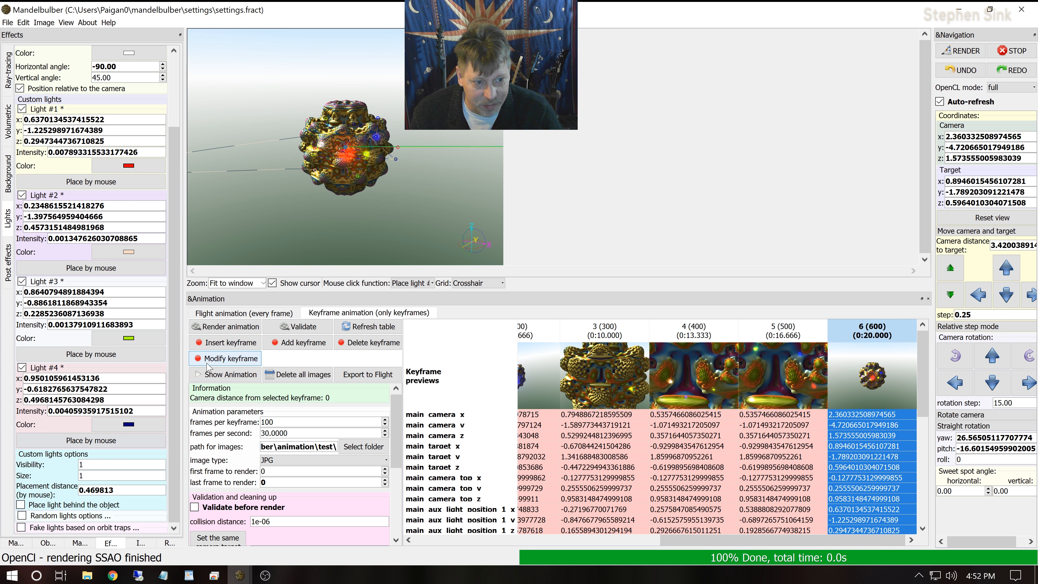
pyautogui.click(301, 375)
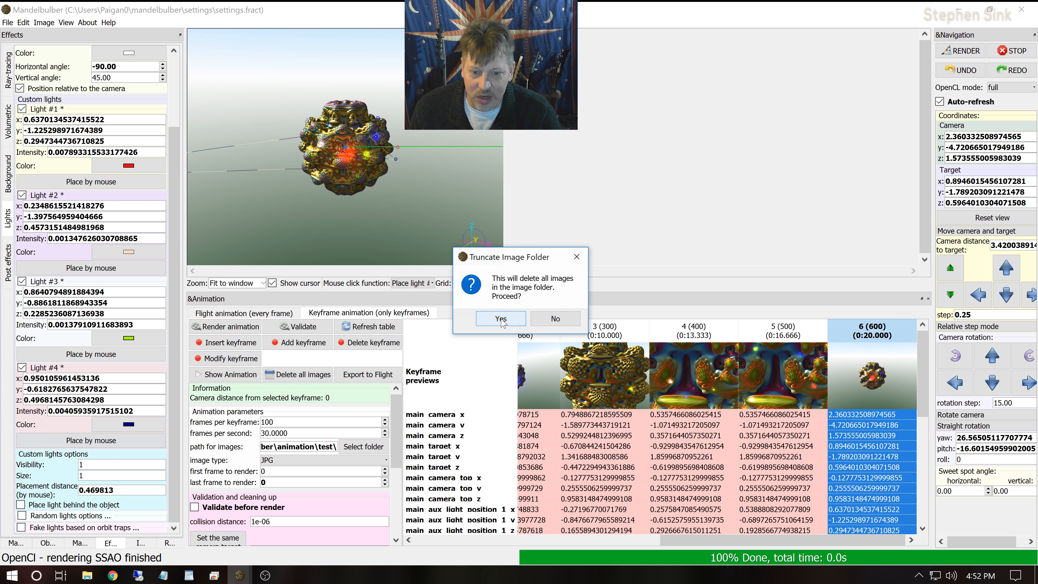
pyautogui.click(501, 319)
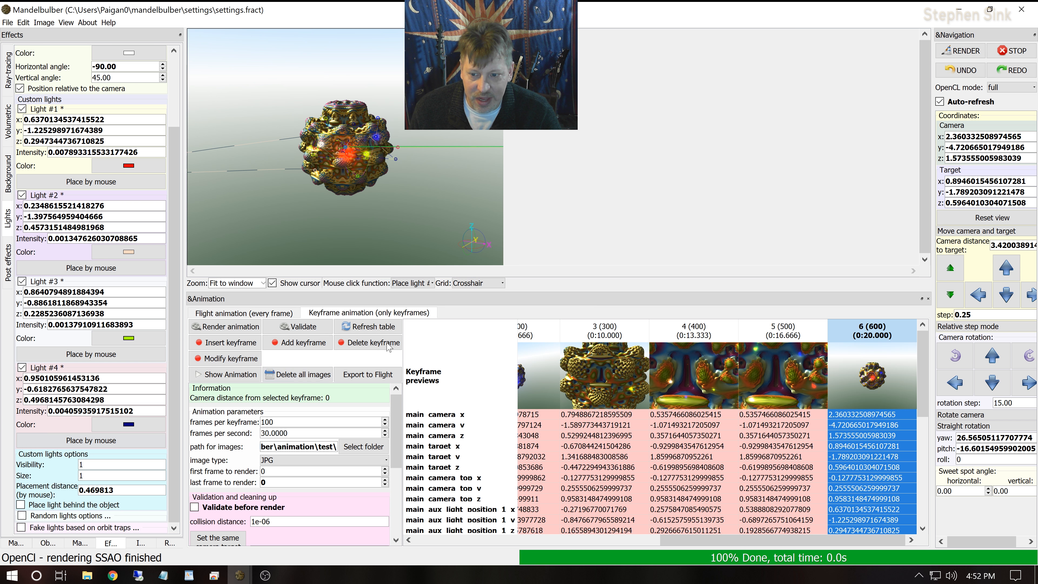
# Step: Render the full keyframe animation with an enlarged image view, and open the rendered frames in the animation player
pyautogui.click(215, 327)
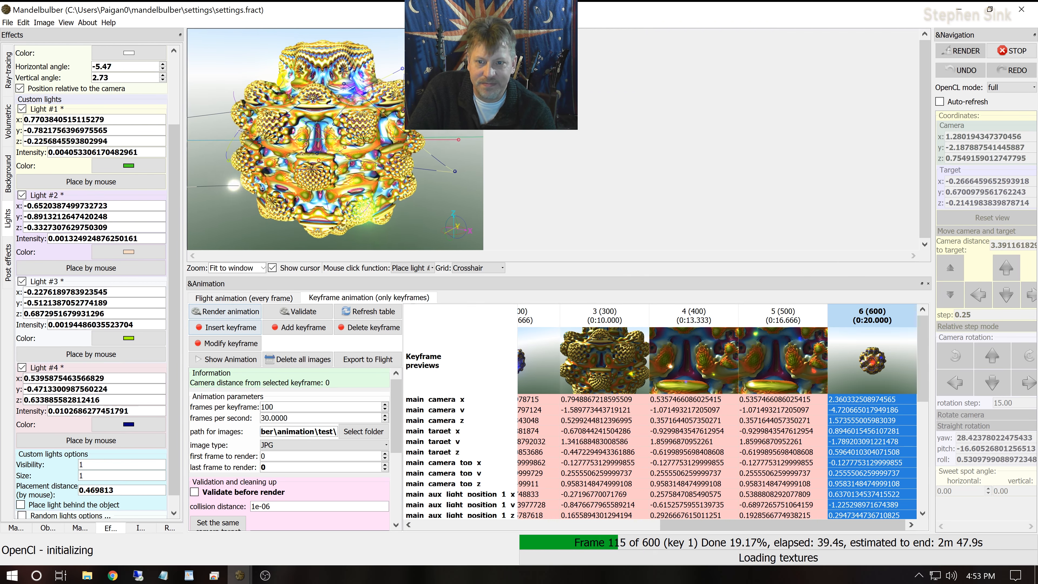
pyautogui.moveTo(660, 277); pyautogui.dragTo(659, 334)
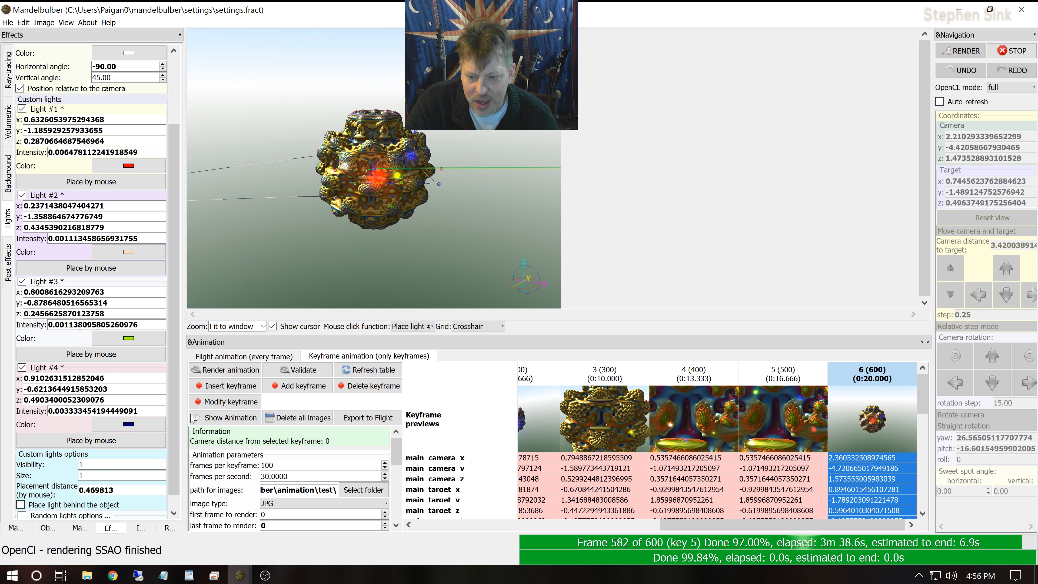
pyautogui.click(220, 420)
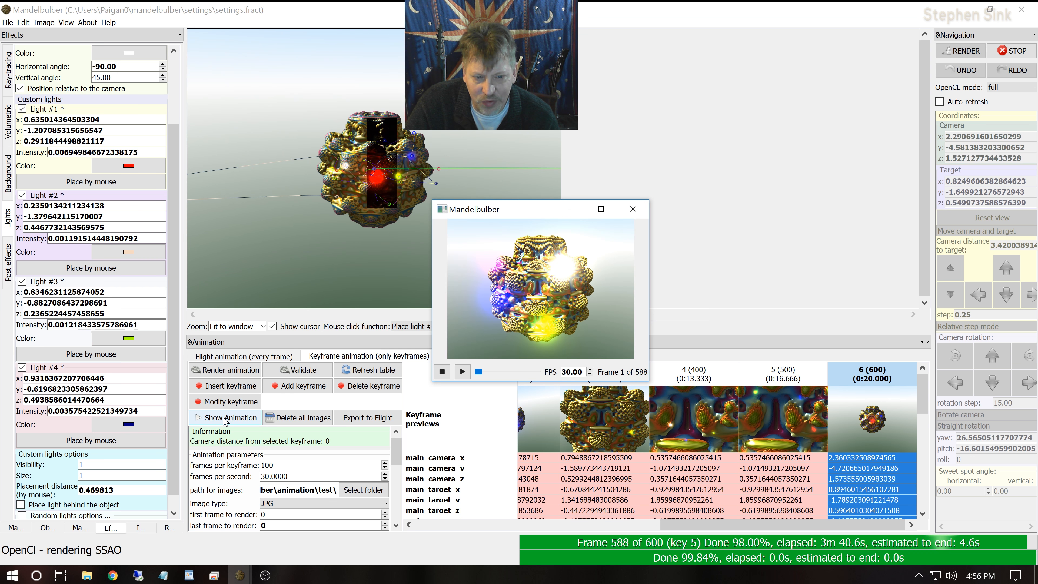